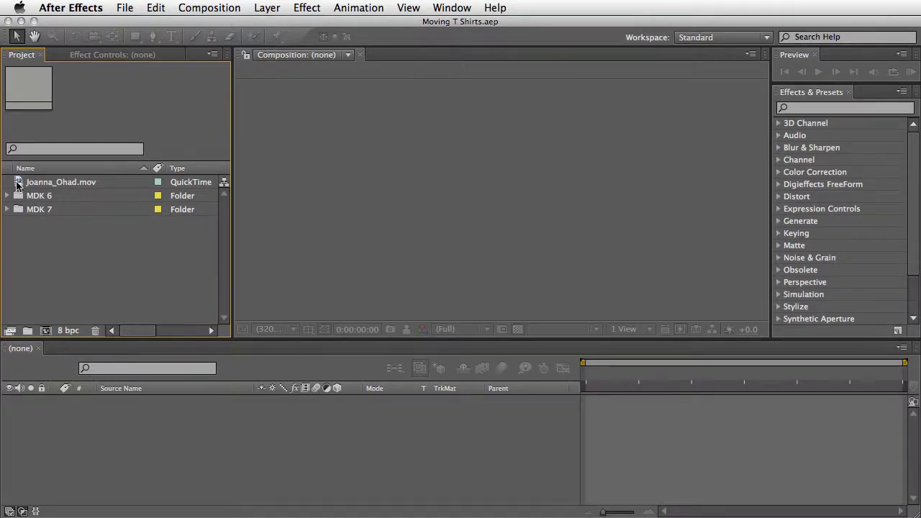
Create a composition from the QuickTime clip that sits outside the MDK folders, and preview its playback
left_click(21, 184)
left_click_drag(21, 184, 45, 330)
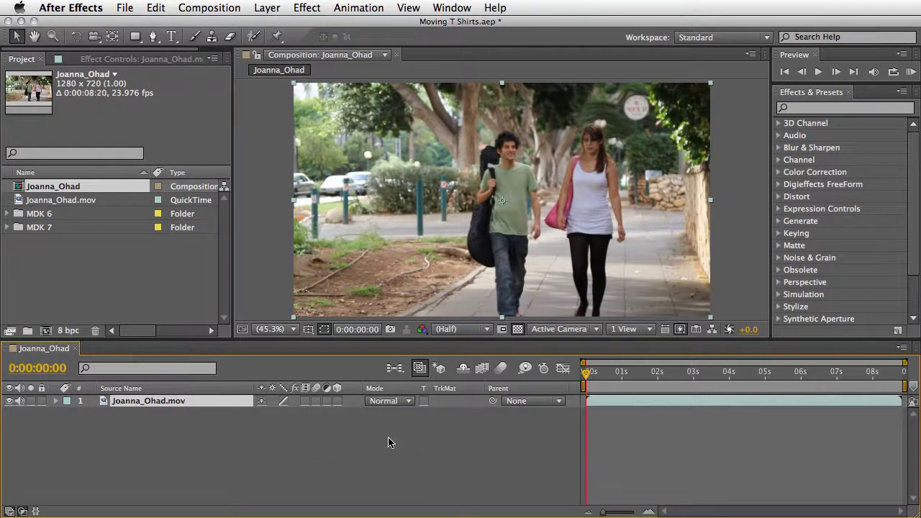
left_click(19, 400)
key("space")
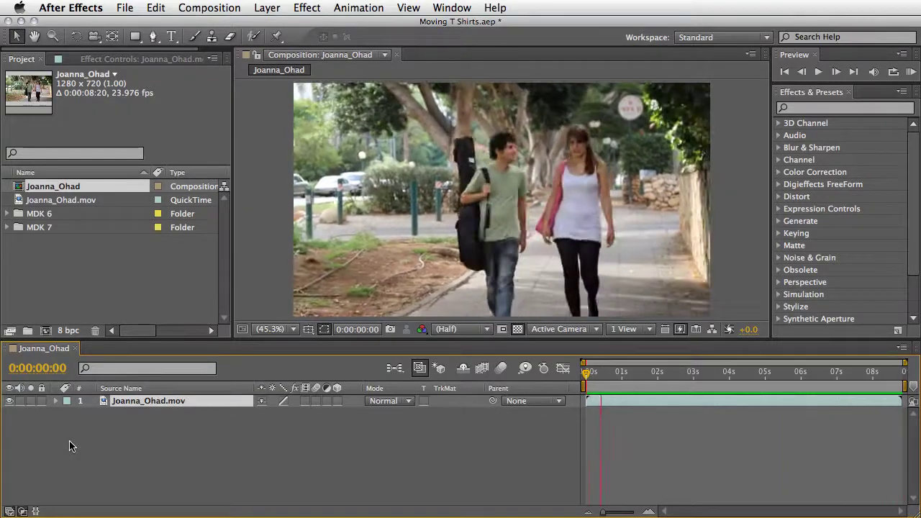
key("space")
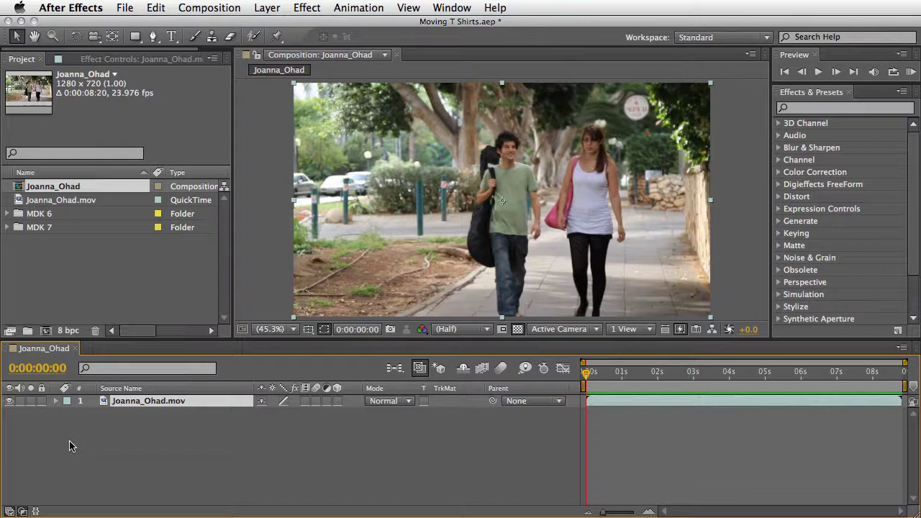
Expand the MDK 6 and MDK 7 footage folders in the project
left_click(8, 214)
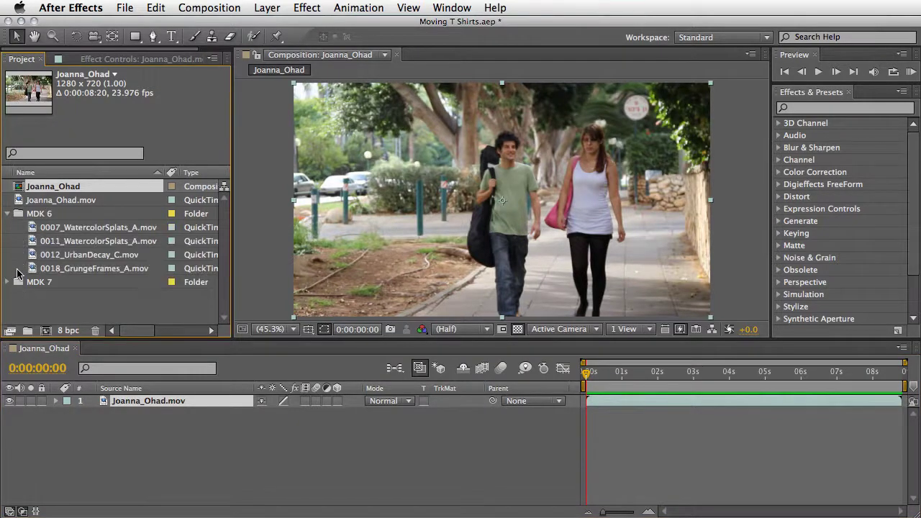
left_click(8, 282)
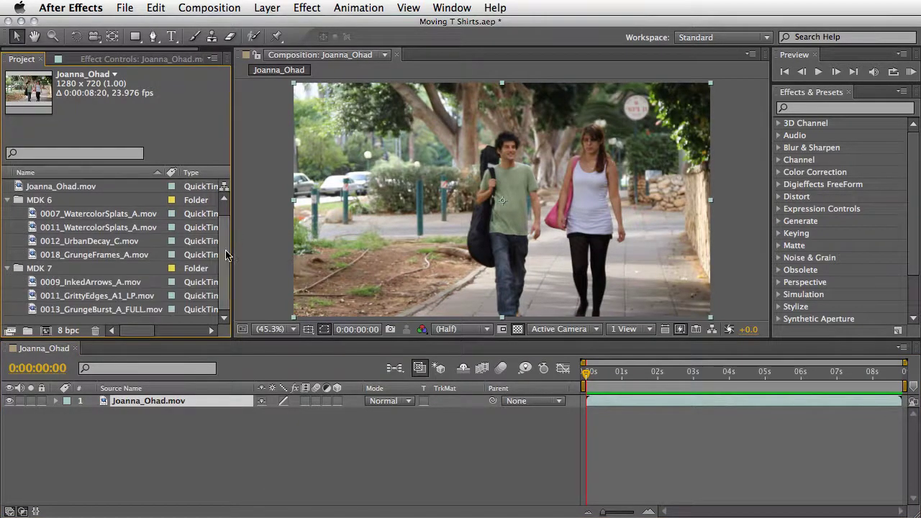
left_click(174, 250)
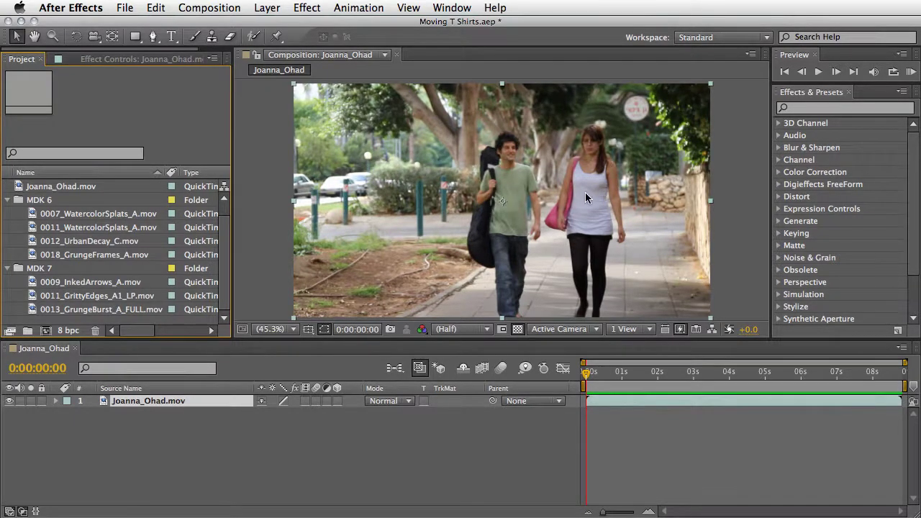
Create a composition from 0007_WatercolorSplats_A.mov and move it out of the MDK 6 folder to the project root
left_click(33, 218)
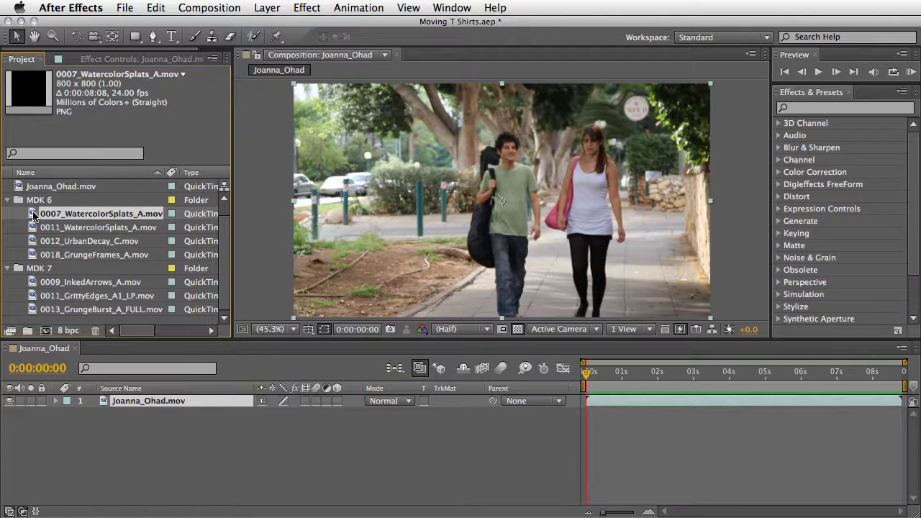
left_click_drag(34, 216, 45, 333)
left_click(33, 229)
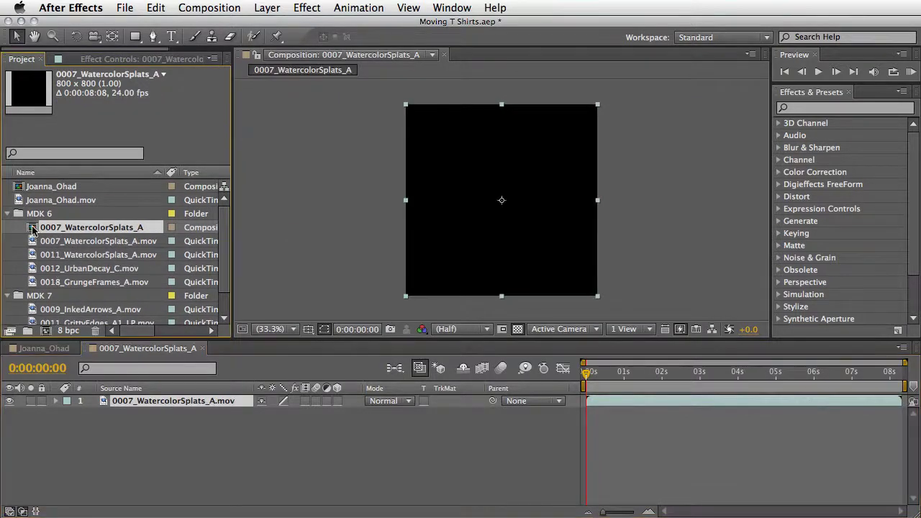
left_click_drag(32, 229, 72, 144)
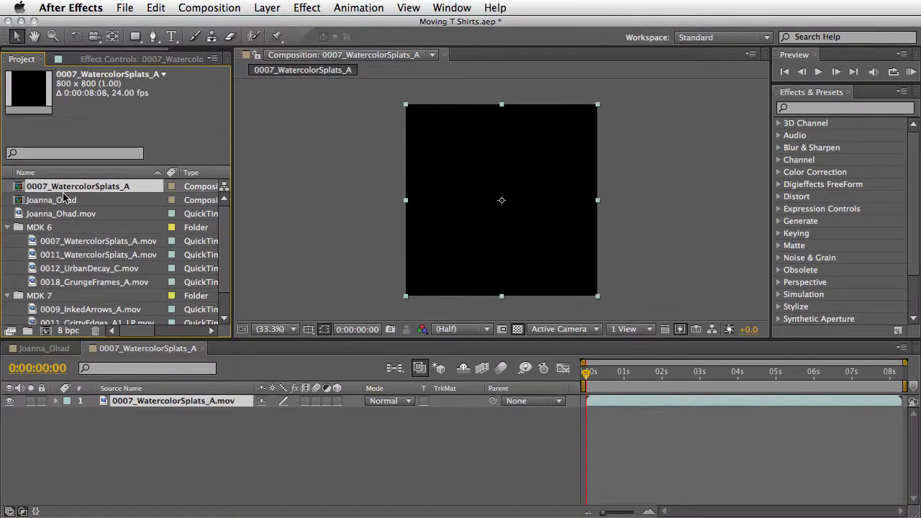
Rename the watercolor splats composition as Green T Shirt
key("Return")
type("Gre")
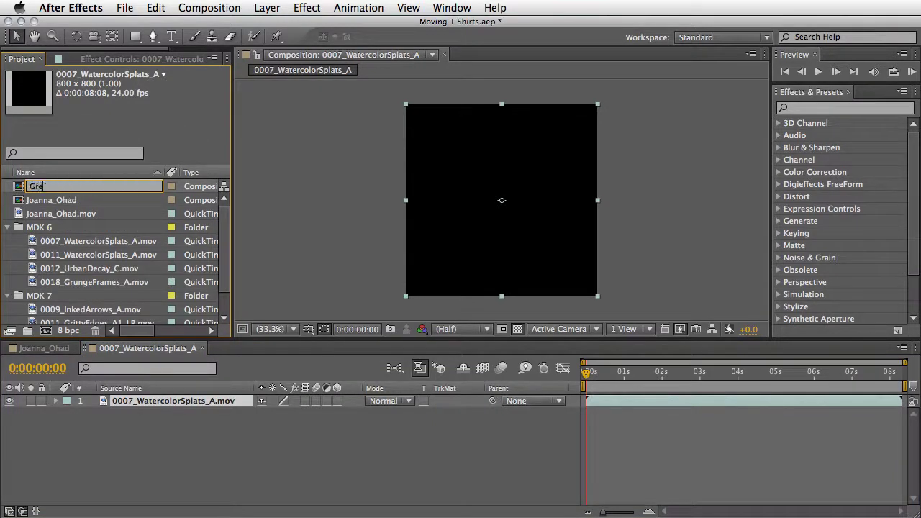
type("en T Shirt")
key("Return")
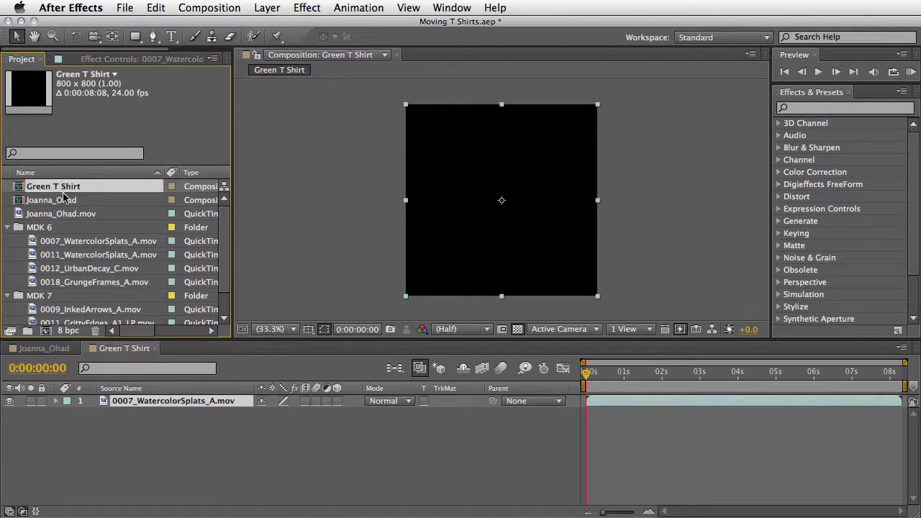
Add 0013_GrungeBurst_A_FULL.mov as a layer above the watercolor splats in Green T Shirt and return to the composition's first frame
left_click_drag(587, 374, 838, 381)
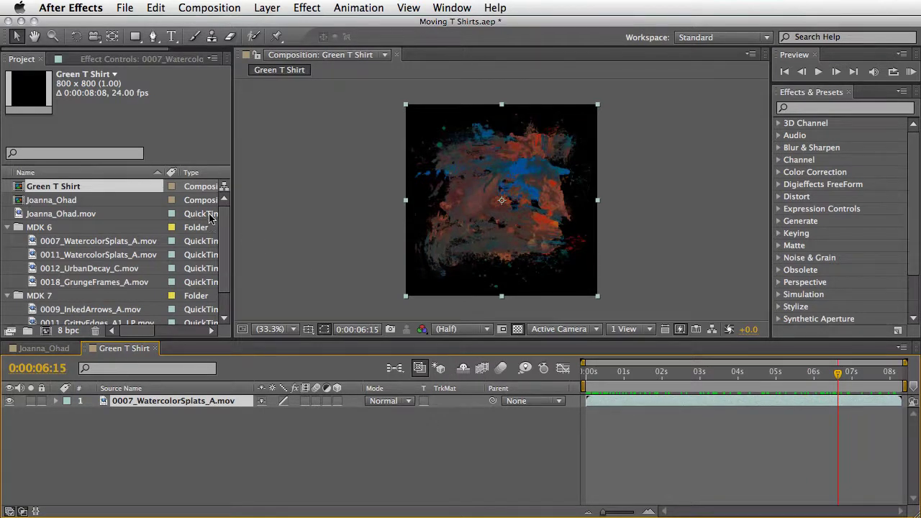
scroll(228, 231, "down", 2)
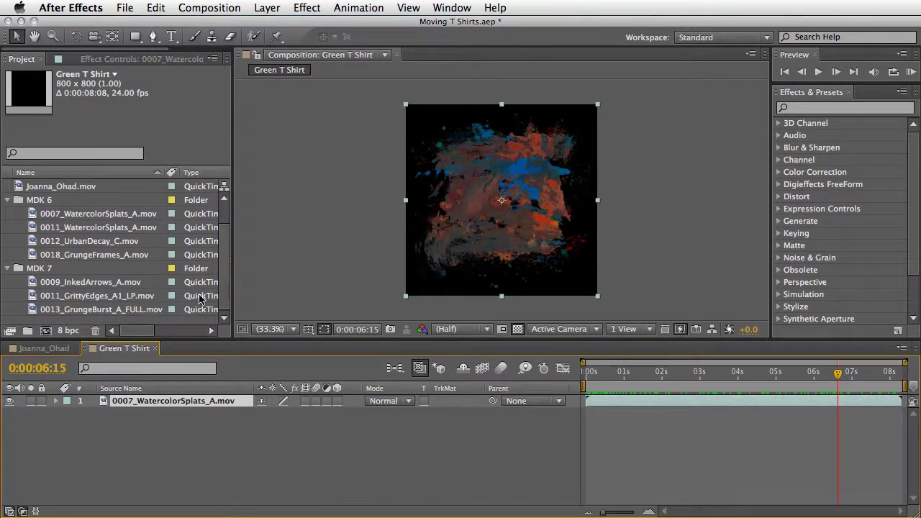
left_click(35, 310)
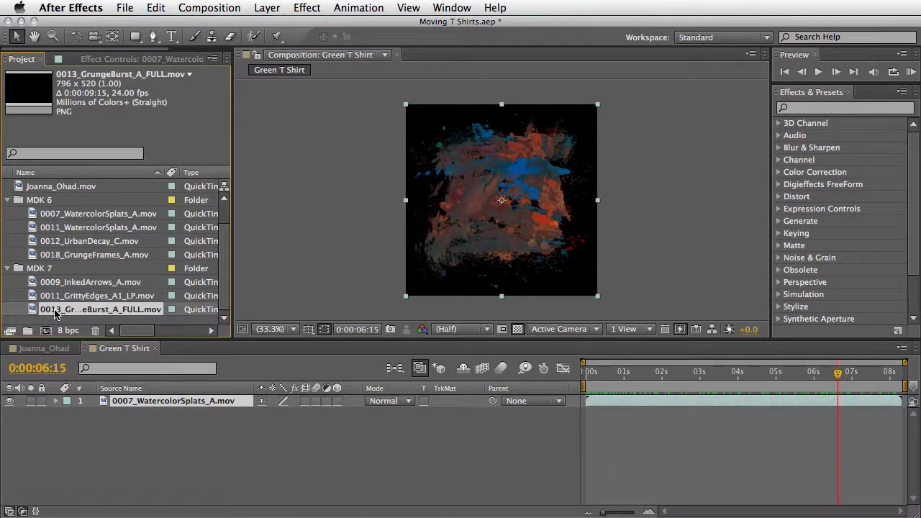
left_click_drag(32, 310, 72, 401)
left_click(586, 374)
left_click_drag(585, 373, 587, 423)
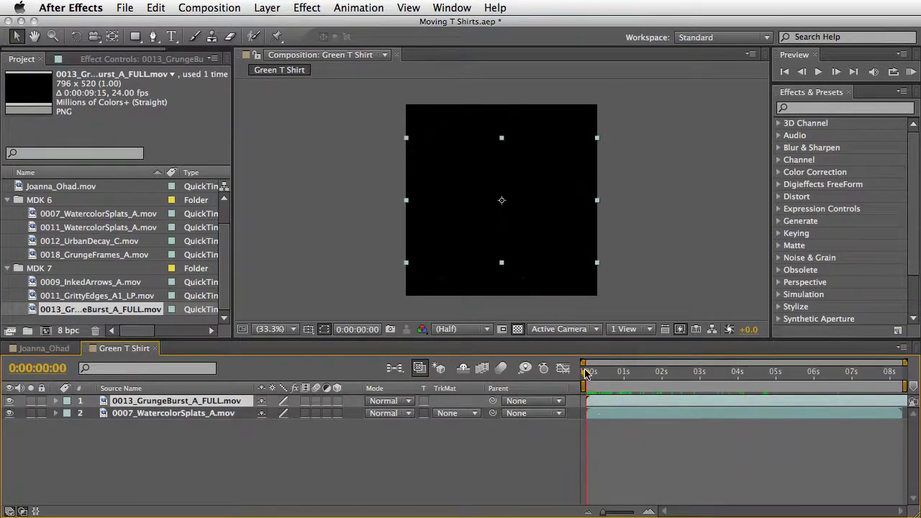
Shift the GrungeBurst layer to start at about 1 second and preview the Green T Shirt composition
left_click_drag(588, 374, 623, 375)
left_click_drag(601, 408, 557, 387)
left_click(624, 375)
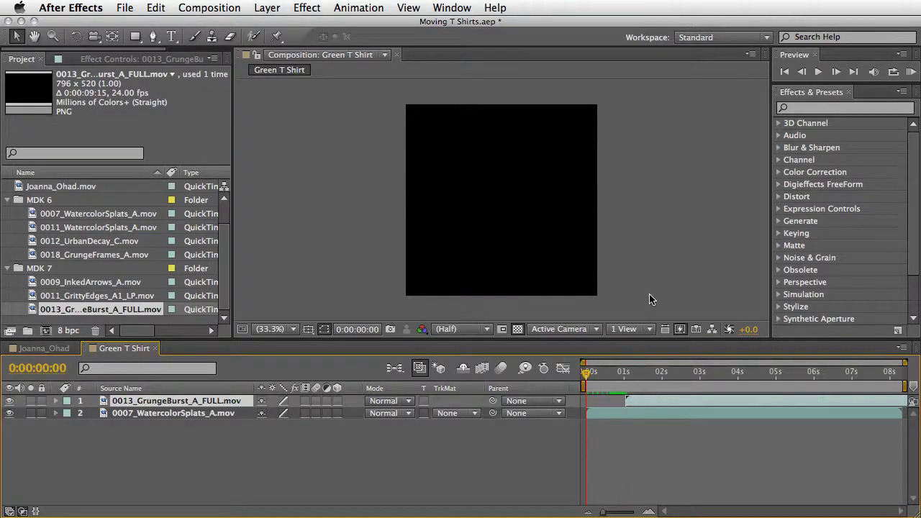
key("KP_0")
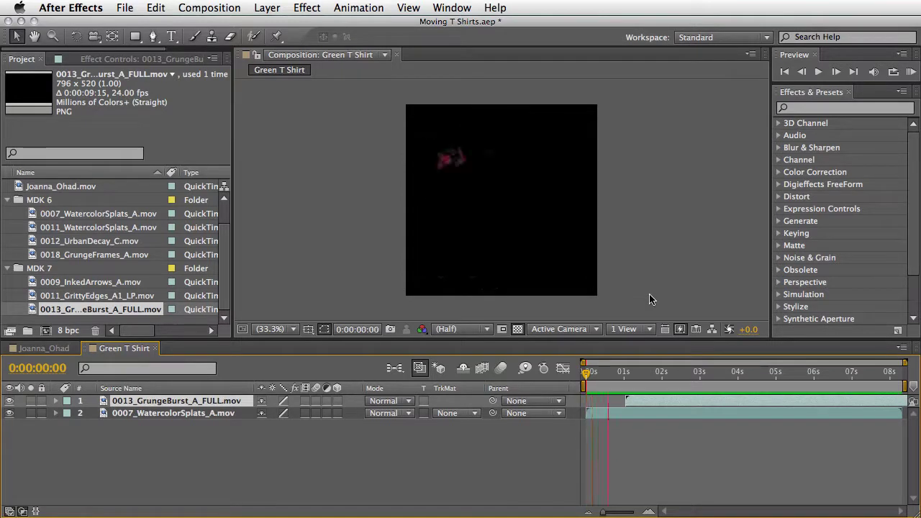
key("space")
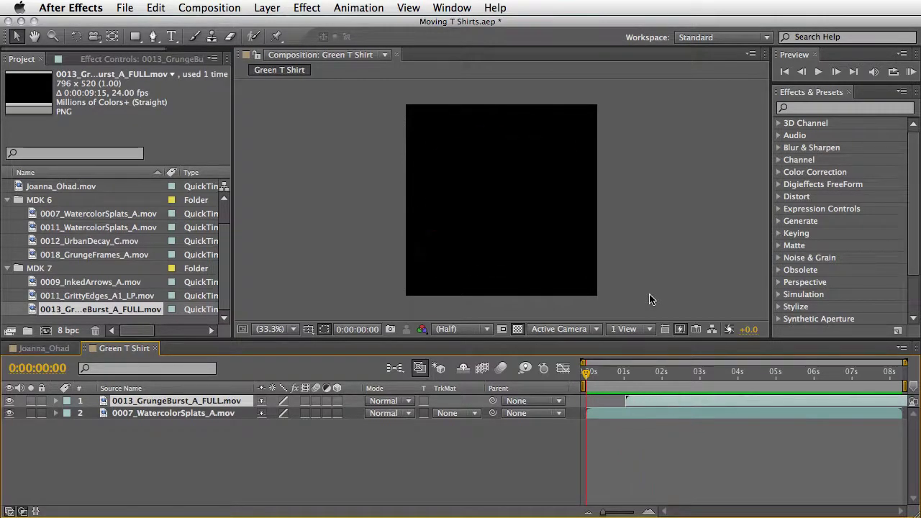
At 0:00:04:00, apply Shift Channels to the 0007_WatercolorSplats_A.mov layer and take its alpha from Luminance
left_click_drag(665, 376, 737, 388)
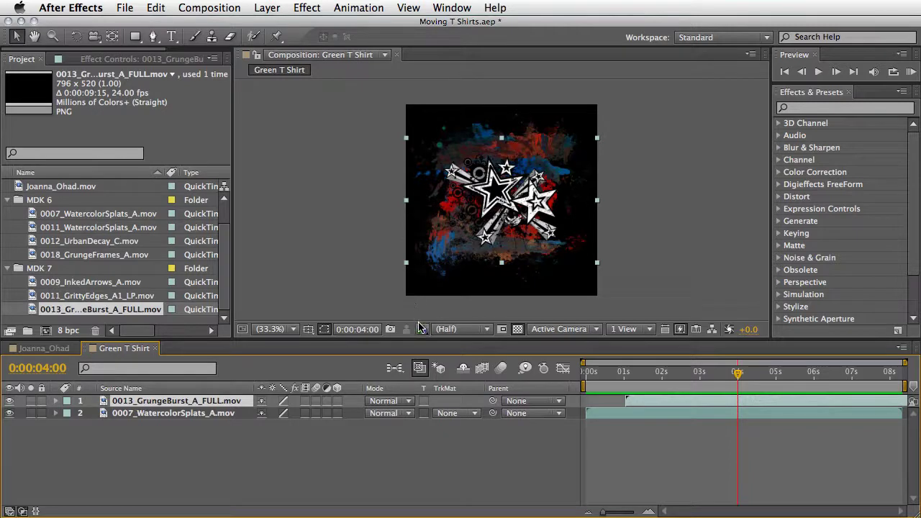
left_click(210, 414)
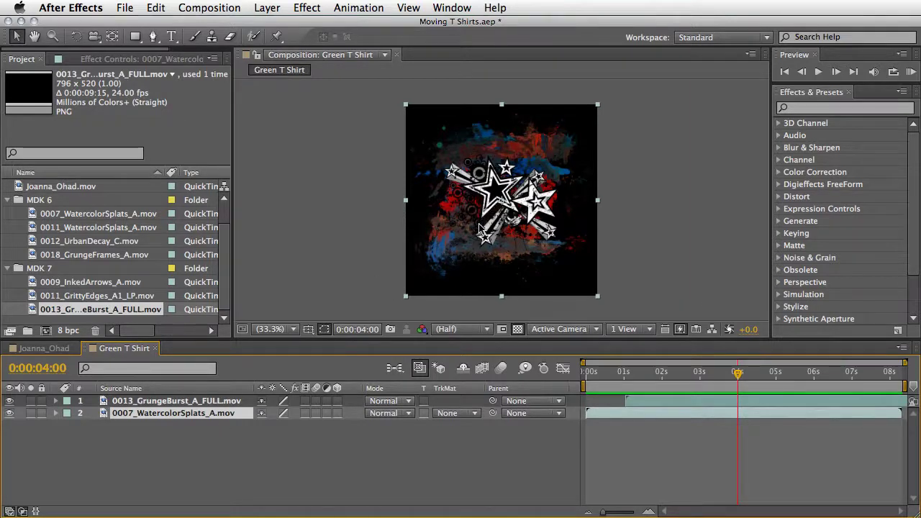
left_click(807, 109)
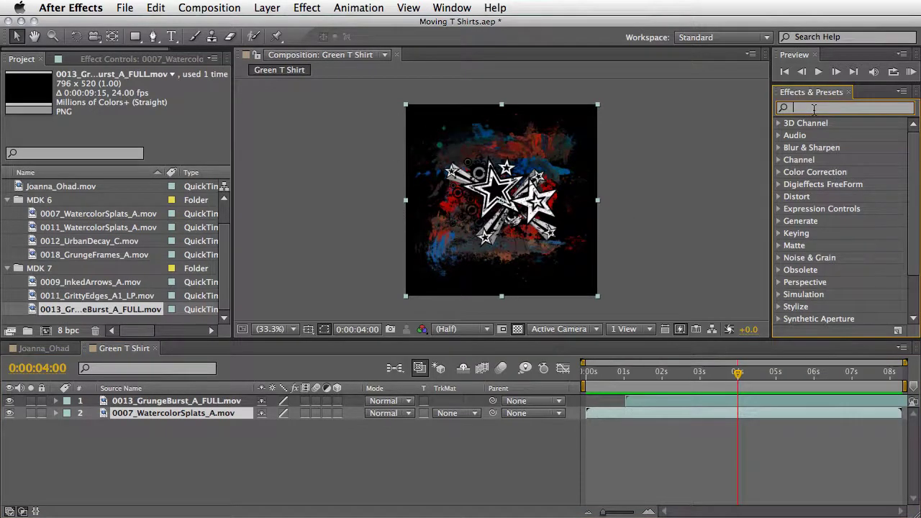
type("shift")
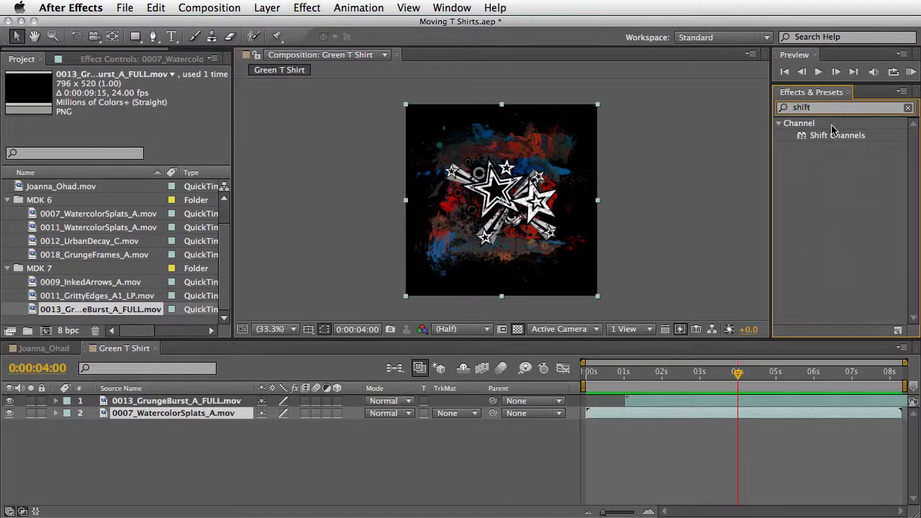
left_click_drag(836, 135, 785, 416)
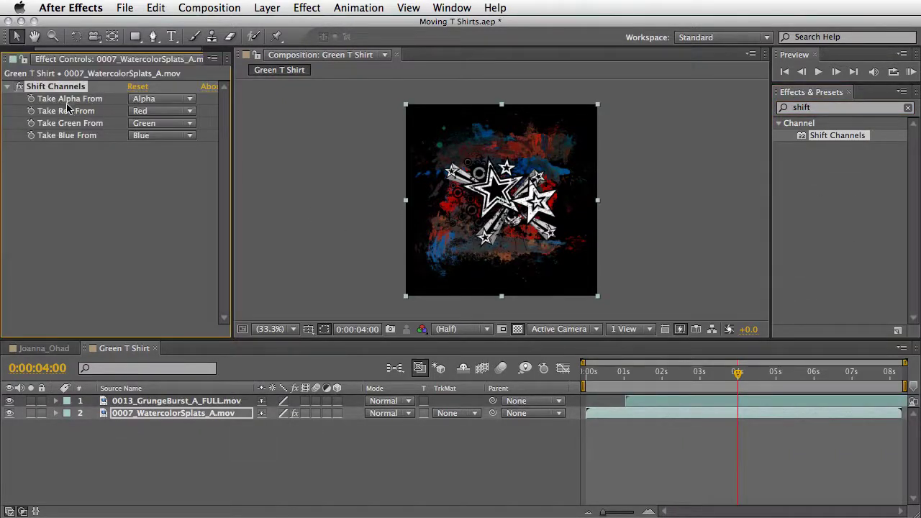
left_click(165, 99)
left_click(173, 166)
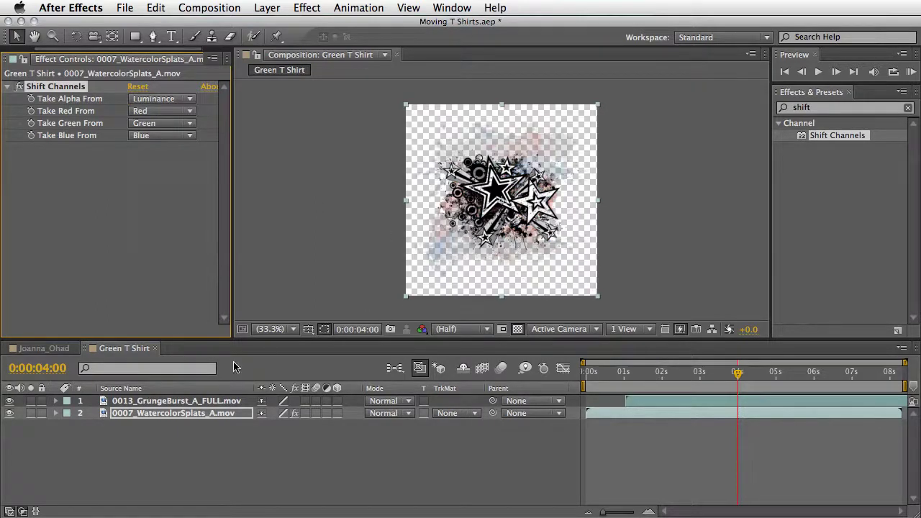
Hide the GrungeBurst layer and show the composition's Alpha channel with the transparency grid turned off
left_click(10, 401)
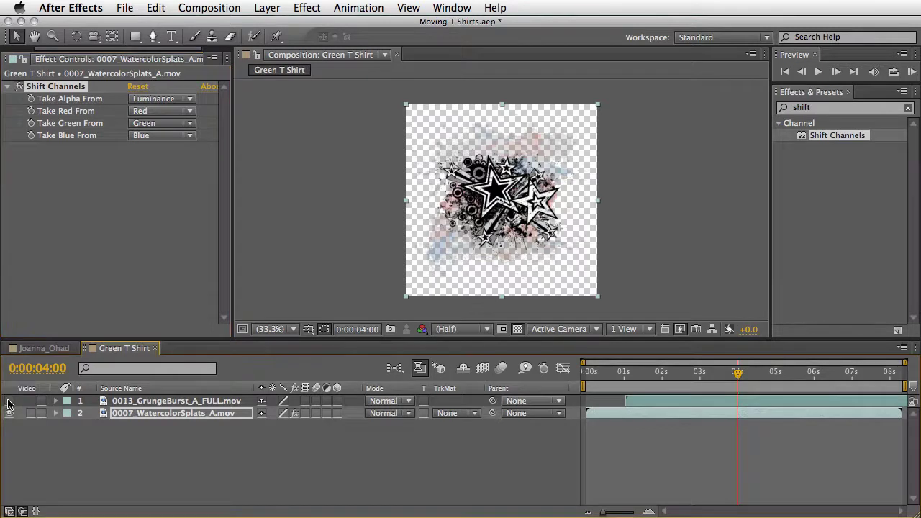
left_click(518, 330)
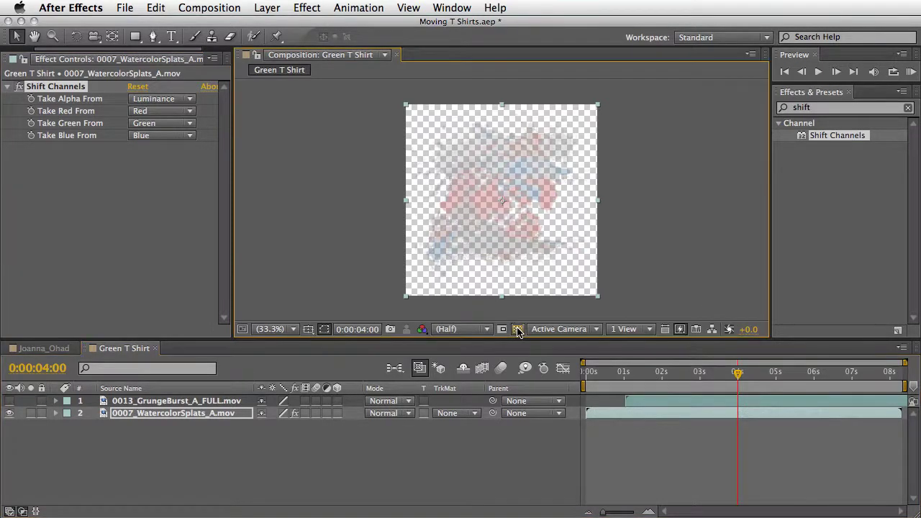
left_click(422, 329)
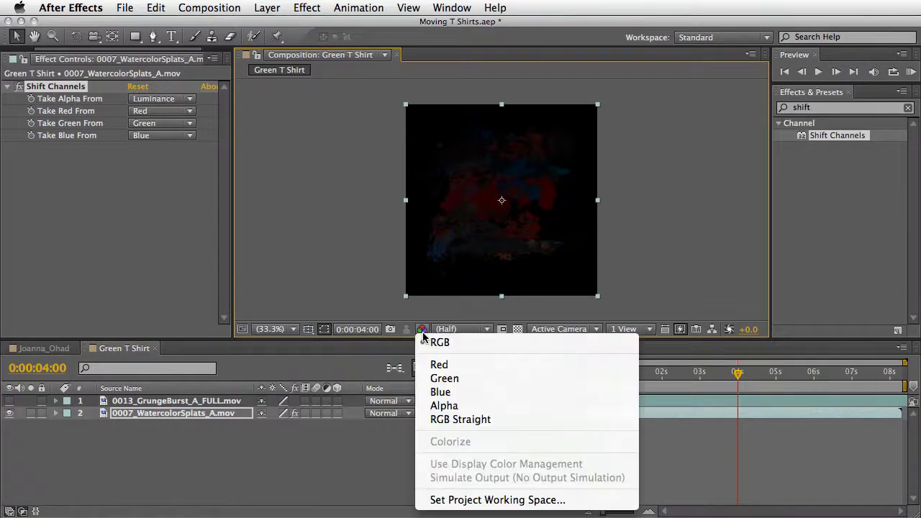
left_click(437, 392)
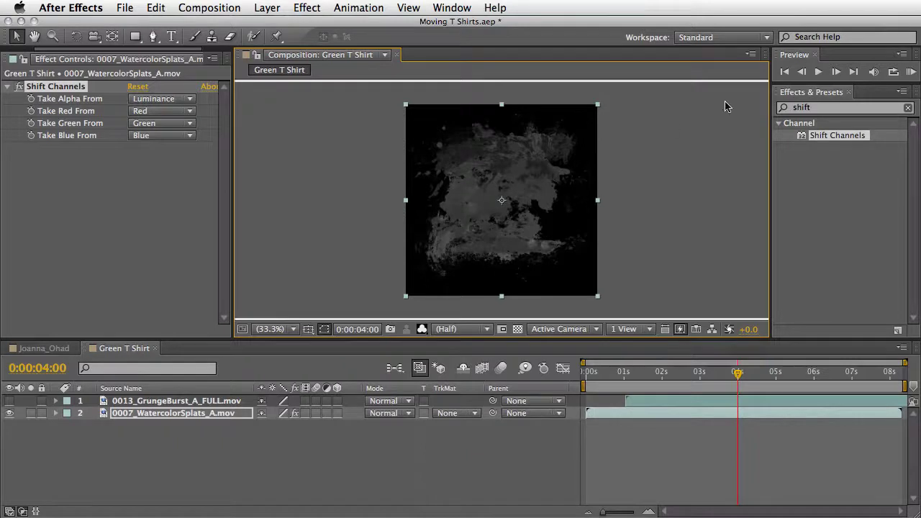
Apply Levels to the watercolor splats layer and set the Alpha Input White to 58
left_click(824, 108)
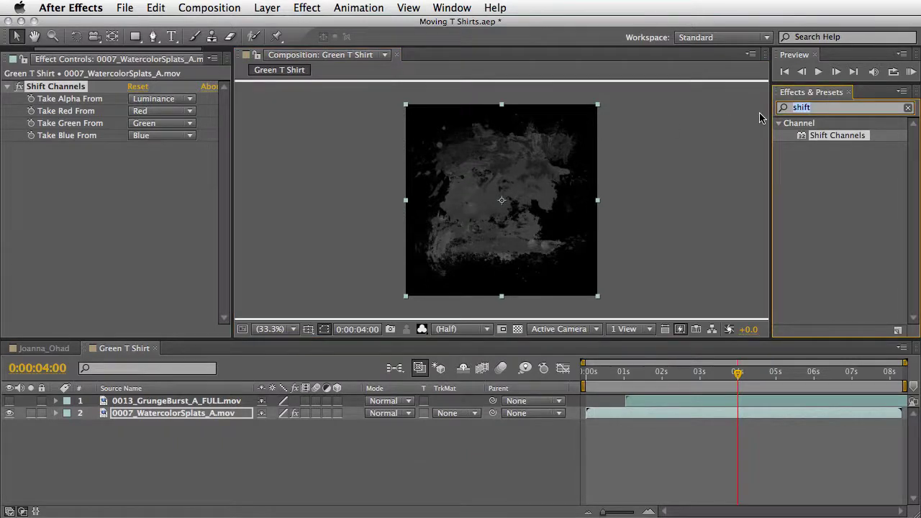
type("level")
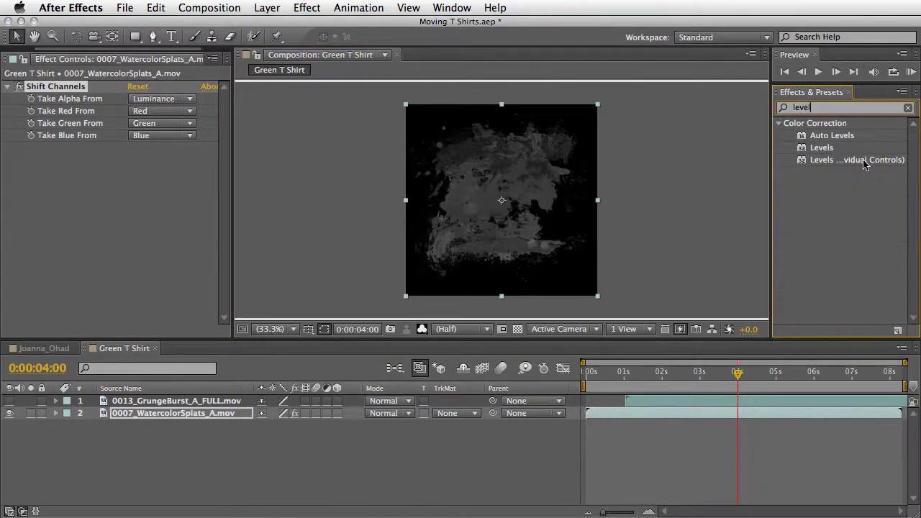
left_click_drag(821, 147, 173, 201)
left_click(153, 157)
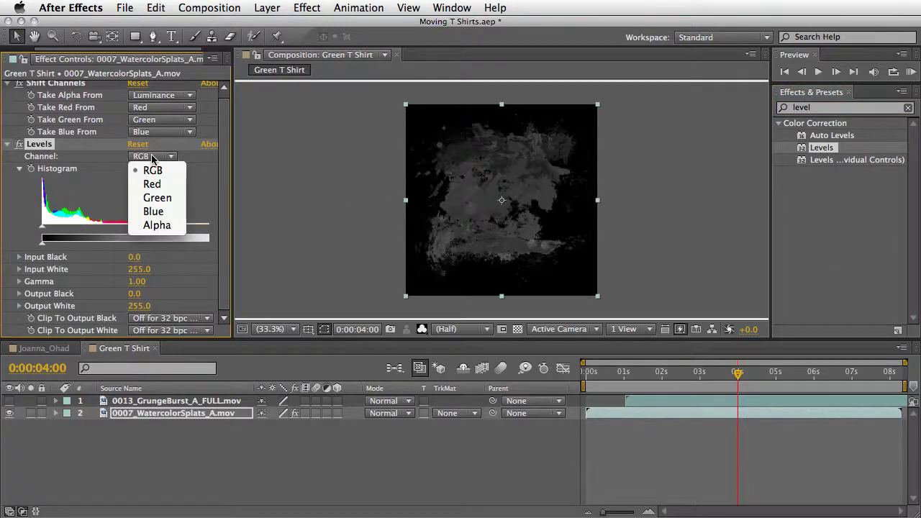
left_click(169, 226)
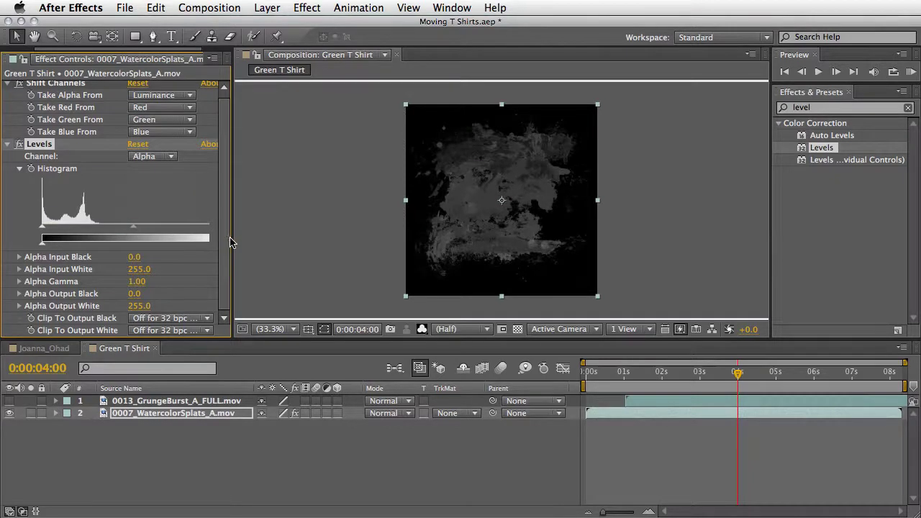
left_click_drag(230, 242, 85, 240)
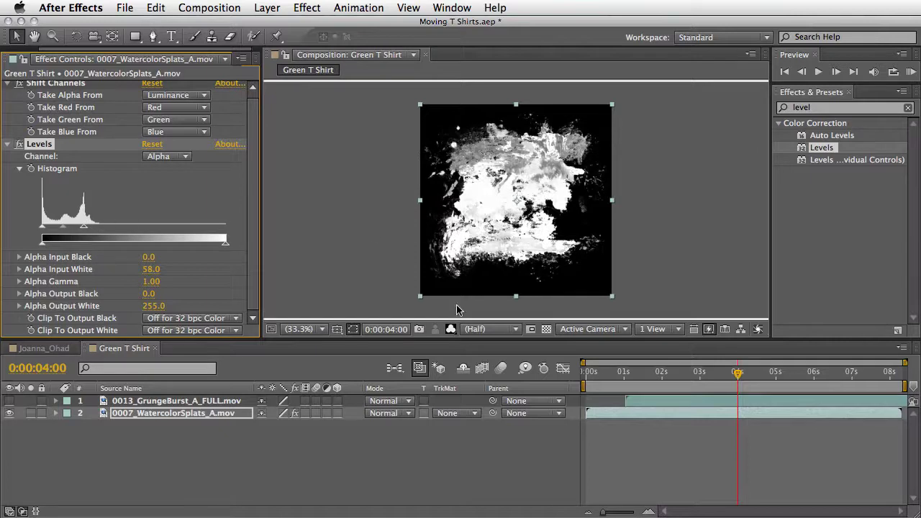
Switch the composition view back to RGB and turn on the transparency grid
left_click(451, 330)
left_click(453, 344)
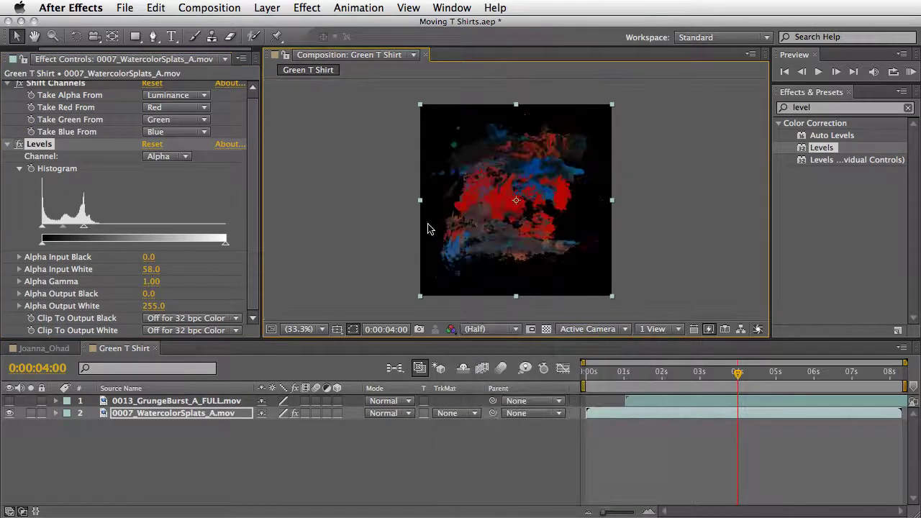
left_click(546, 330)
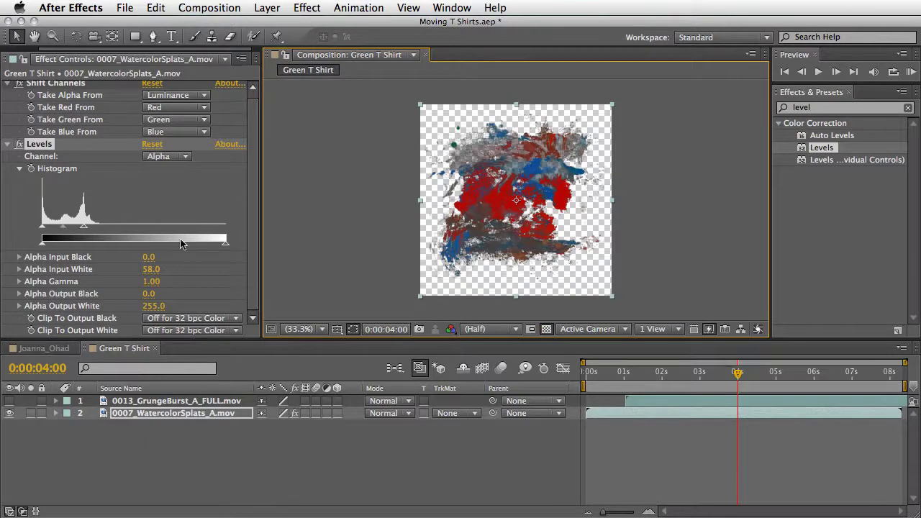
Lower the Levels Alpha Input White on the watercolor splats layer to 50
left_click_drag(86, 230, 78, 230)
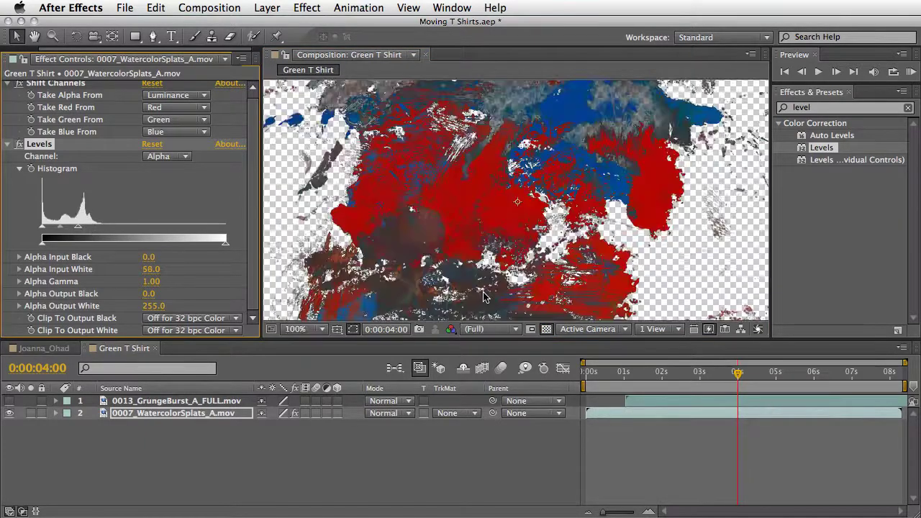
key("/")
key("comma")
key("comma")
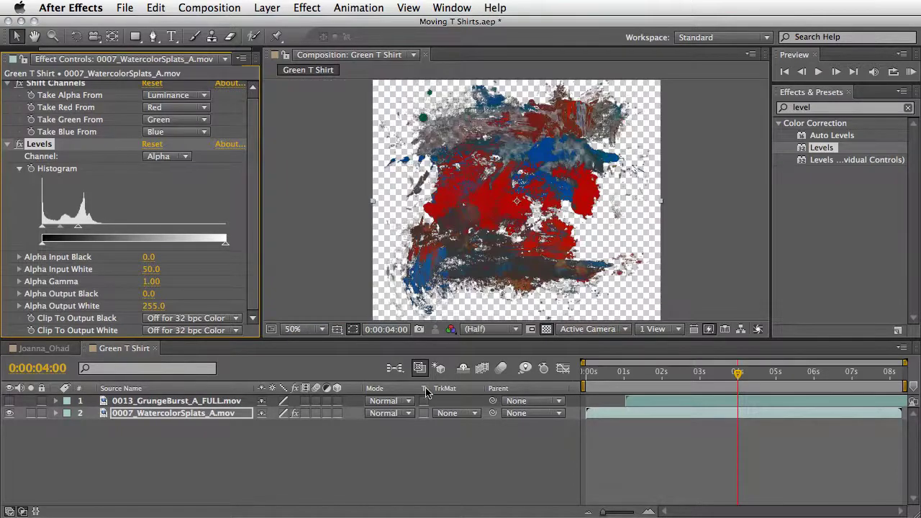
Show the GrungeBurst layer again and preview the Green T Shirt animation from the start, stopping at 0:00:04:05
left_click(9, 401)
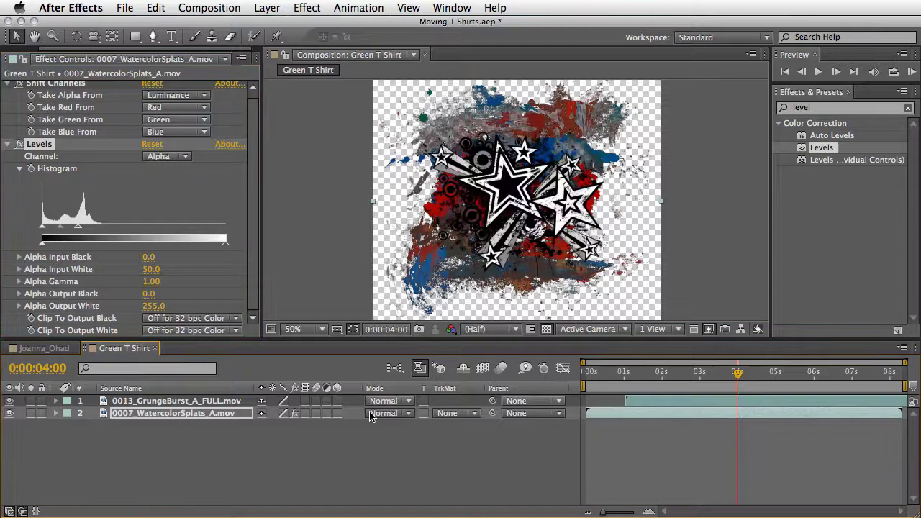
left_click(587, 374)
key("space")
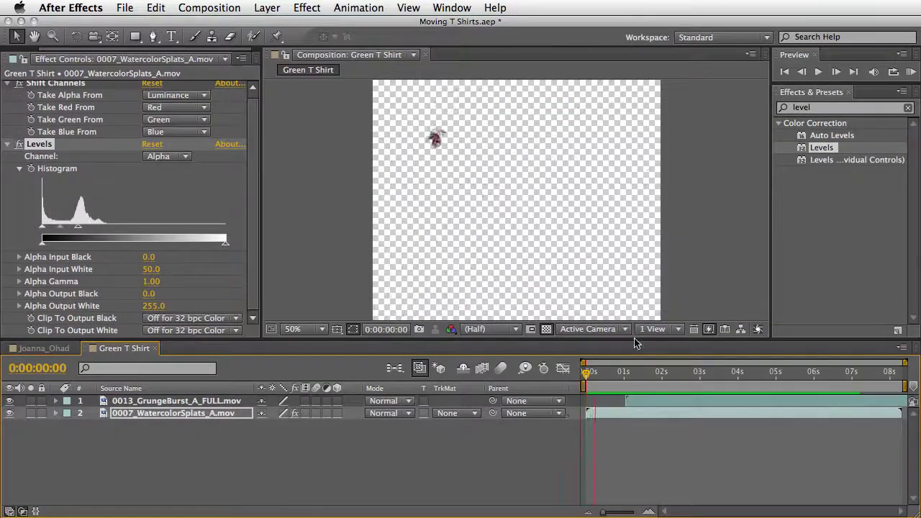
left_click_drag(637, 374, 746, 375)
Apply Hue/Saturation to the watercolor splats layer, raise Master Saturation to 100, and scrub through the composition to its end
left_click(7, 84)
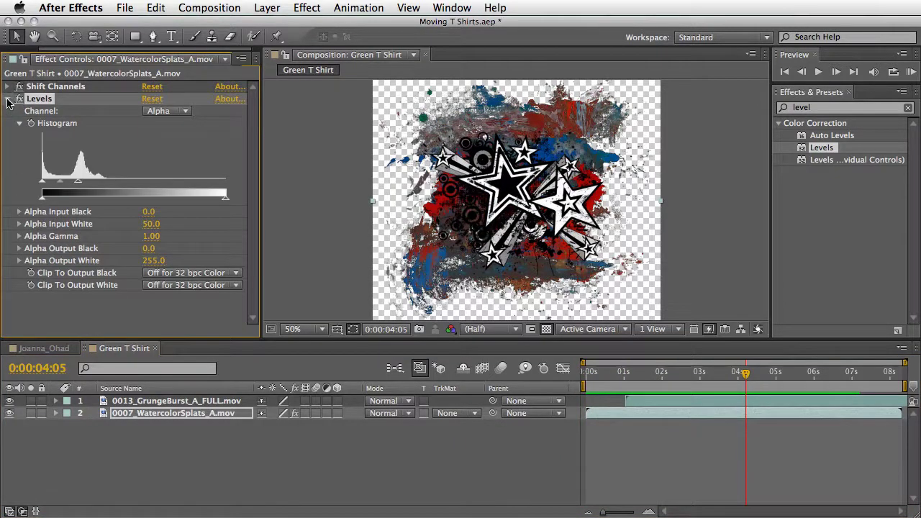
left_click(7, 98)
left_click(822, 108)
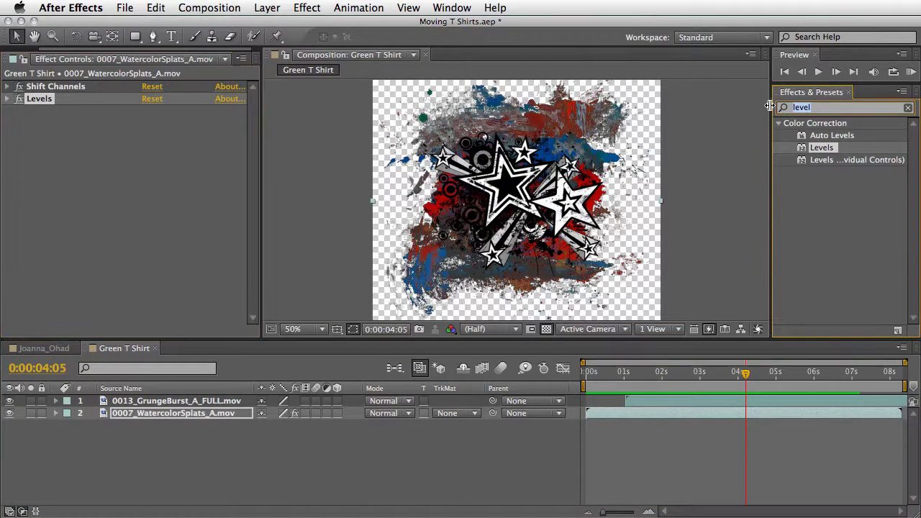
type("hue")
left_click_drag(853, 141, 176, 176)
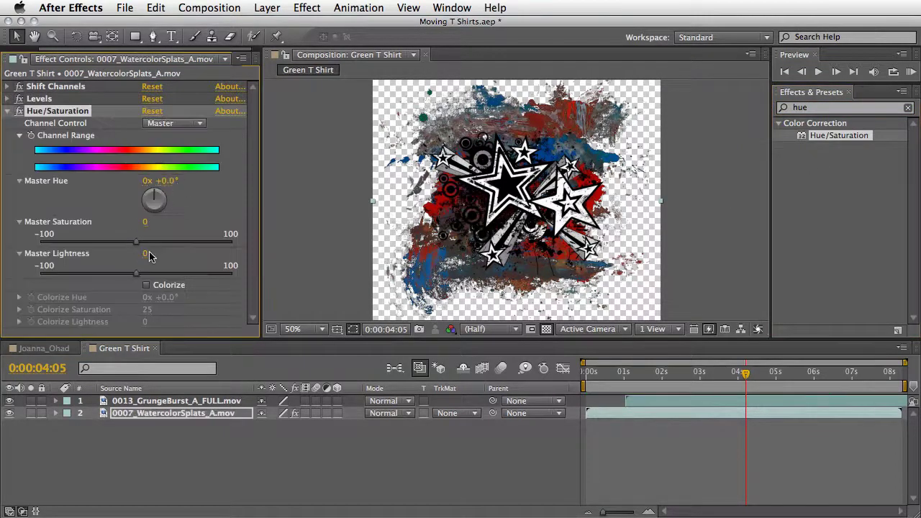
left_click_drag(138, 247, 235, 247)
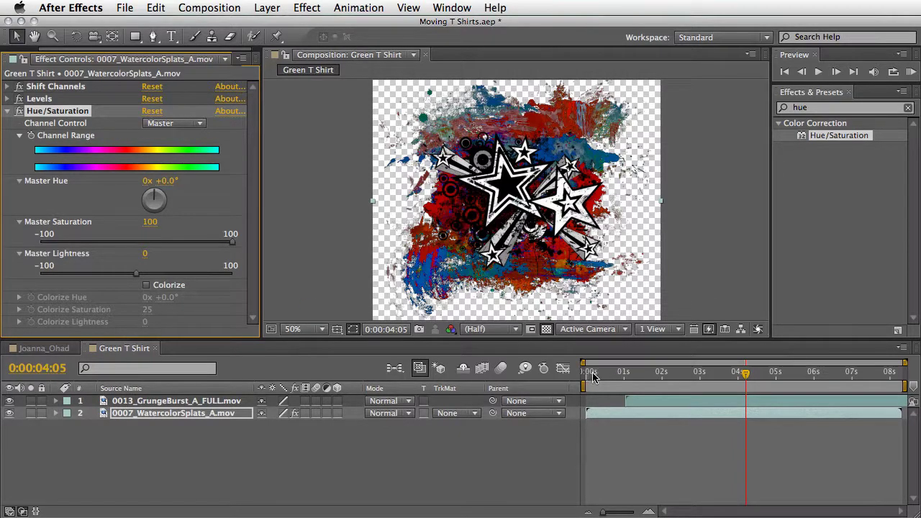
left_click_drag(588, 374, 903, 401)
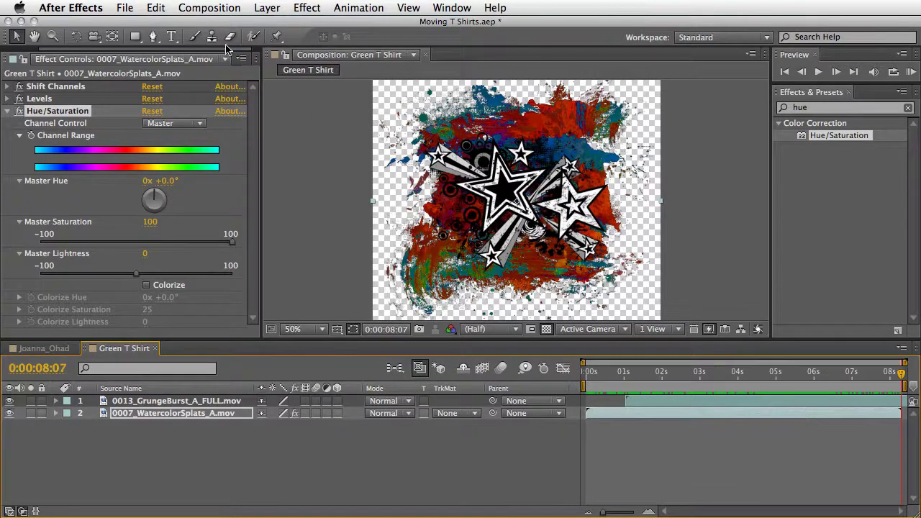
Create a new composition from 0011_WatercolorSplats_A.mov and move it out of the MDK 6 folder to the project root
left_click_drag(226, 49, 60, 68)
left_click(21, 58)
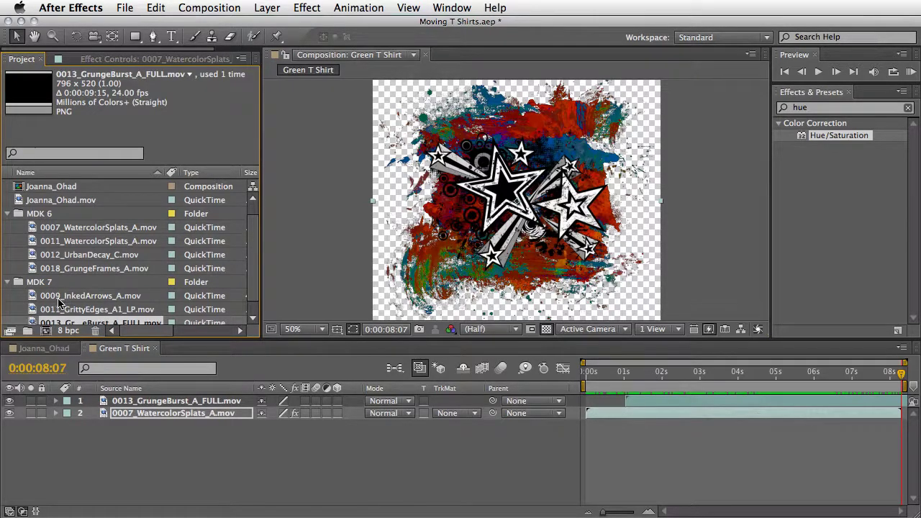
left_click(101, 241)
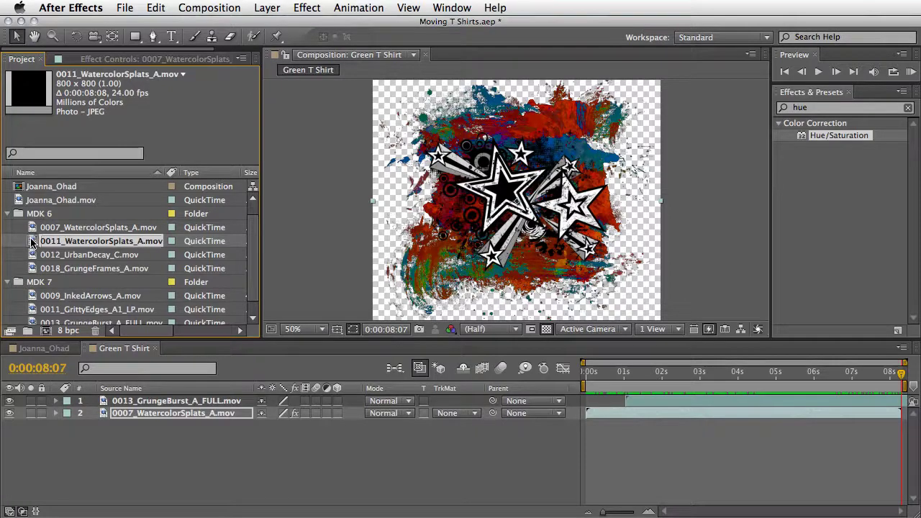
left_click_drag(60, 314, 46, 330)
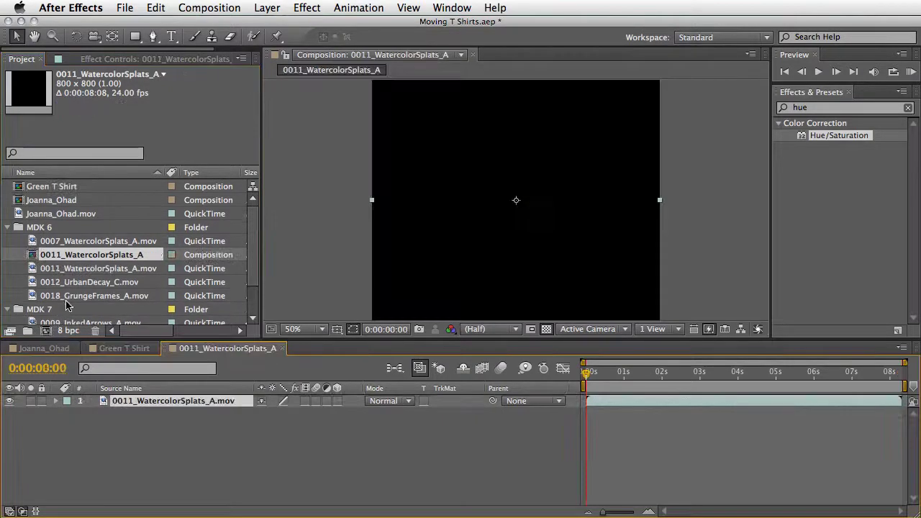
left_click_drag(41, 259, 67, 130)
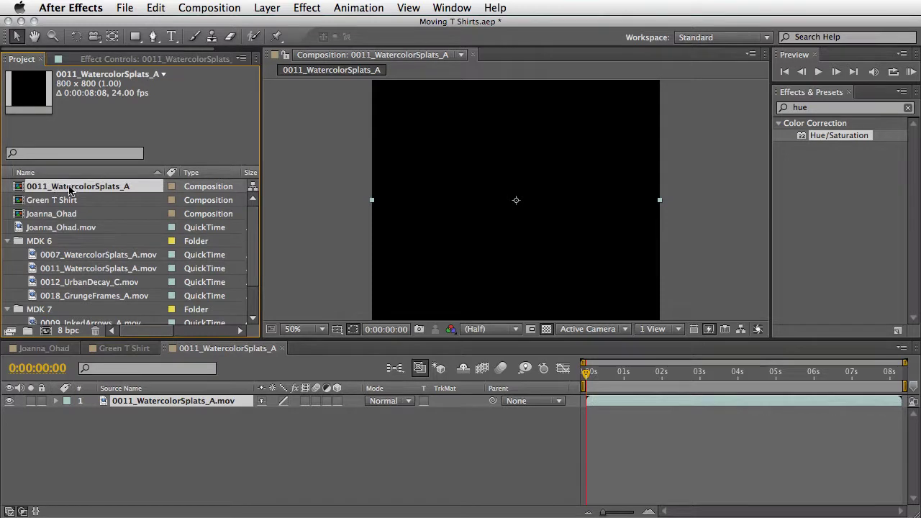
Rename the 0011_WatercolorSplats_A composition as White T Shirt
key("Return")
type("Wh")
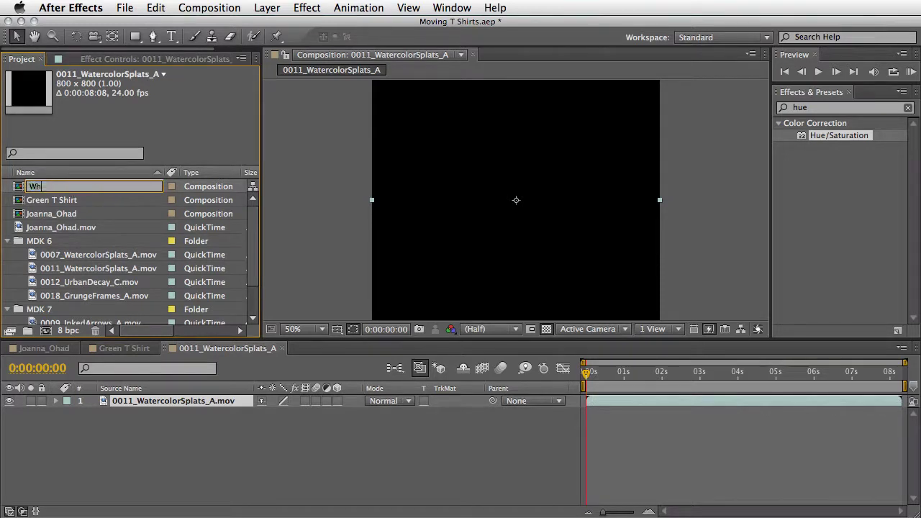
type("ite T Shirt")
key("Return")
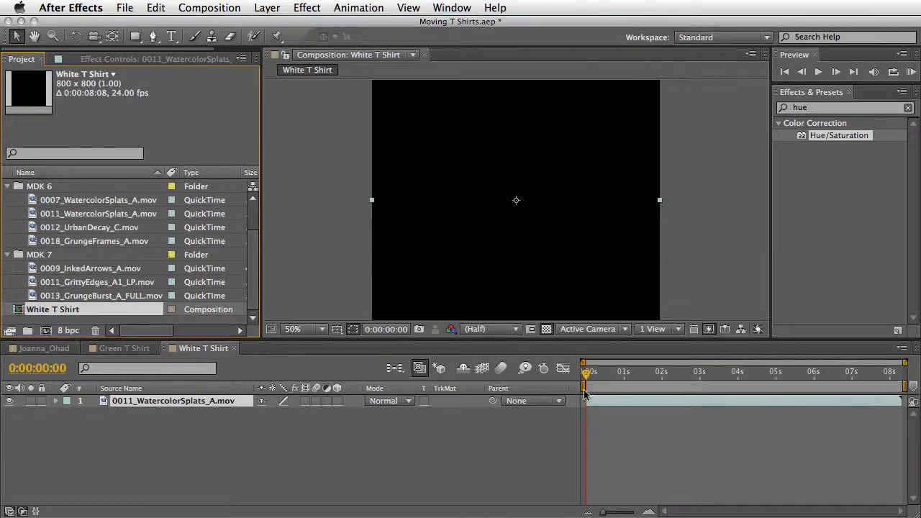
Scrub the White T Shirt composition to 0:00:03:08 and check the splats layer for transparency using the transparency grid
left_click_drag(588, 372, 714, 375)
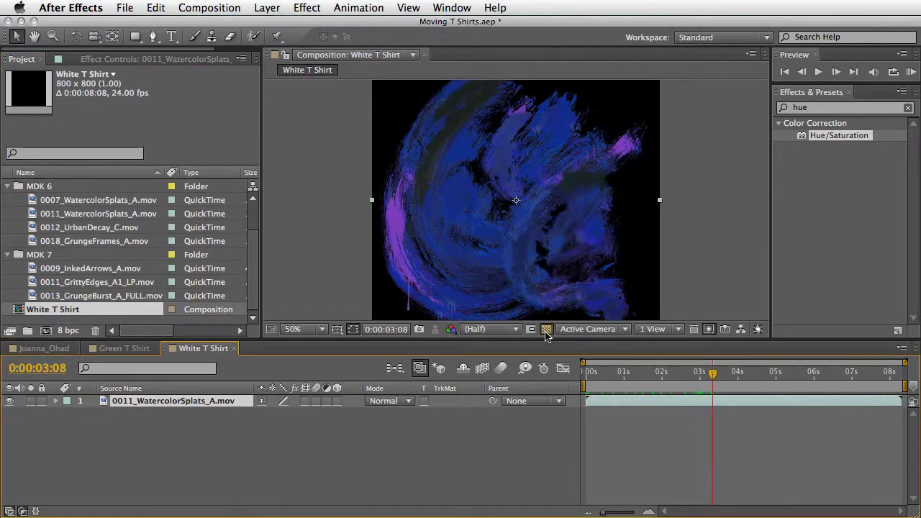
left_click(547, 330)
left_click(546, 331)
left_click(546, 331)
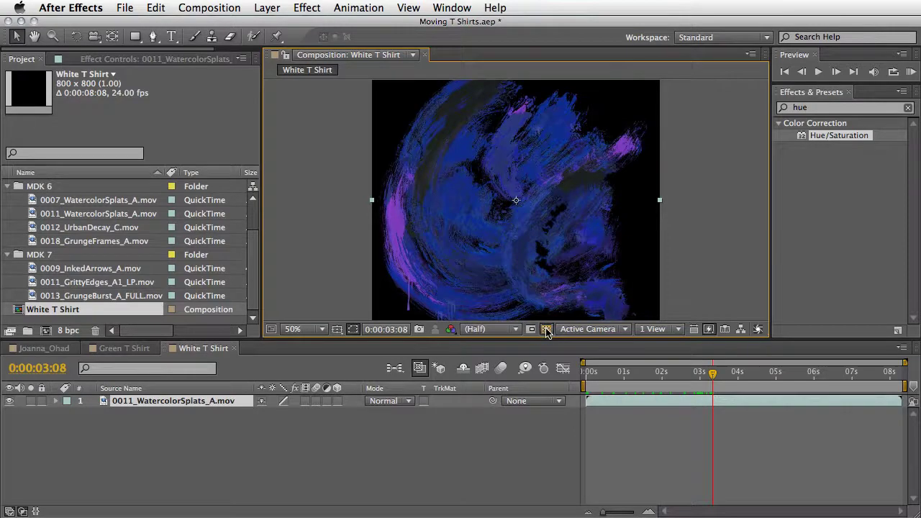
Copy Shift Channels, Levels and Hue/Saturation from Green T Shirt's watercolor splats layer onto the 0011_WatercolorSplats_A.mov layer in White T Shirt
left_click(477, 400)
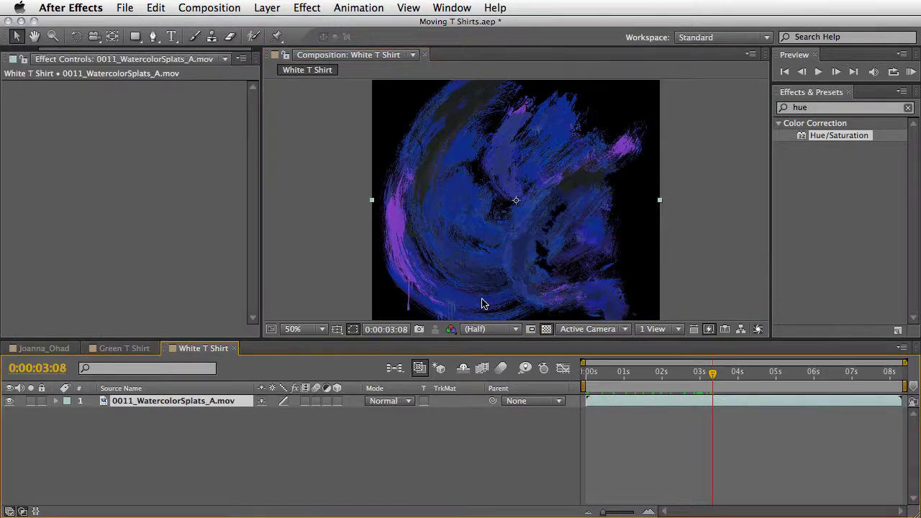
left_click(126, 349)
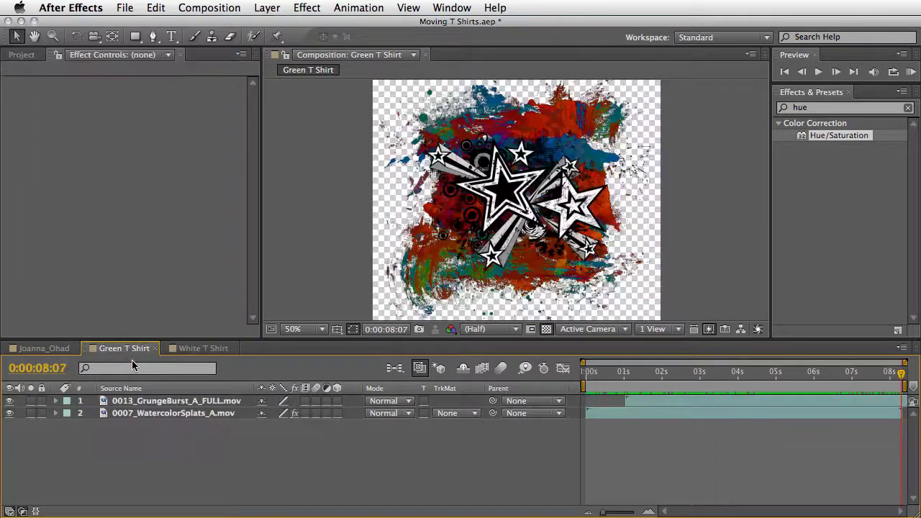
left_click(143, 413)
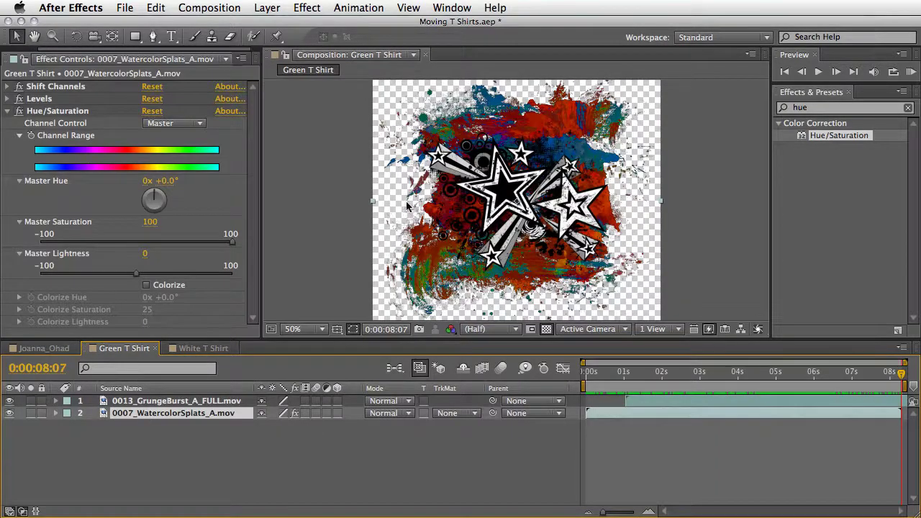
left_click(61, 88)
left_click(56, 108, "shift")
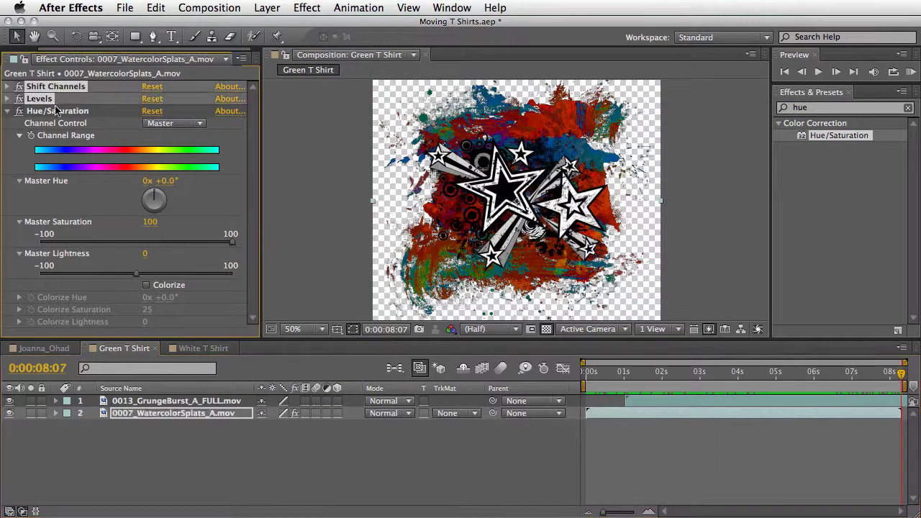
left_click(56, 109, "shift")
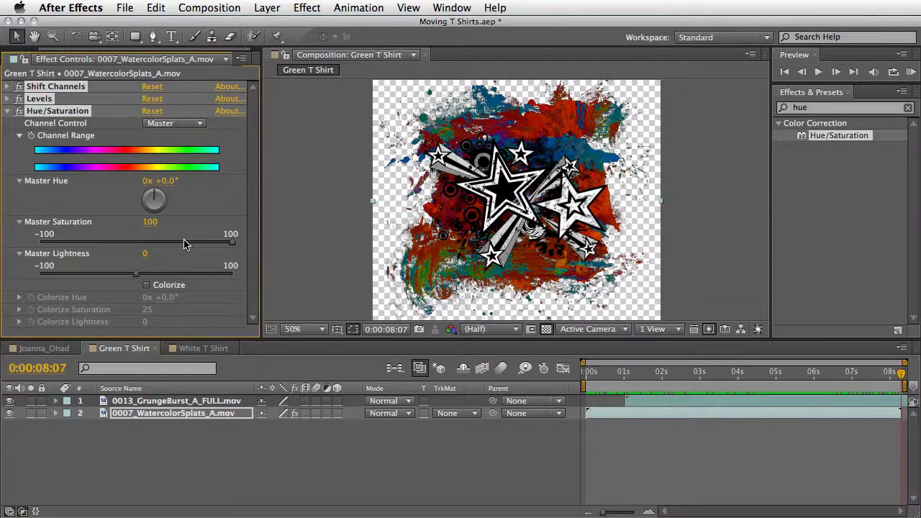
left_click(203, 348)
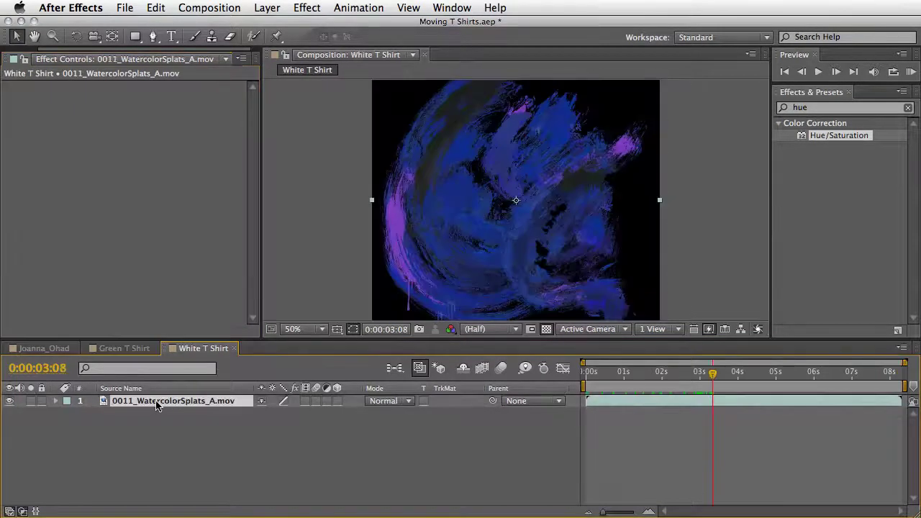
key("super+v")
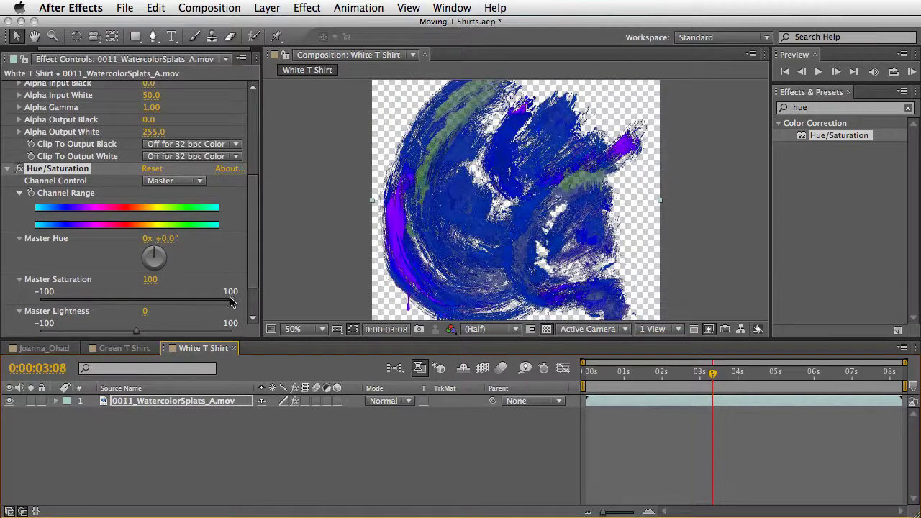
Reduce the Master Saturation on the 0011_WatercolorSplats_A.mov layer to 40 and collapse its three effects
left_click_drag(231, 302, 174, 306)
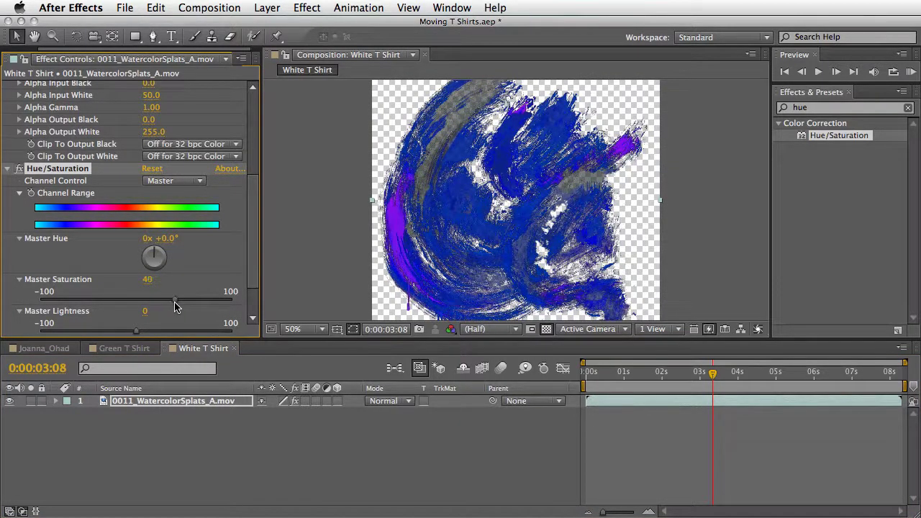
left_click(9, 170)
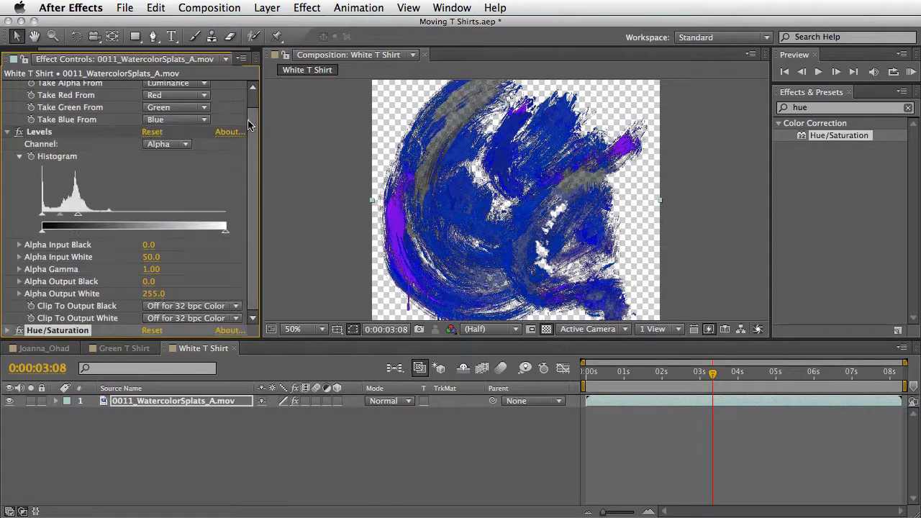
scroll(10, 115, "up", 1)
left_click(8, 86)
left_click(8, 99)
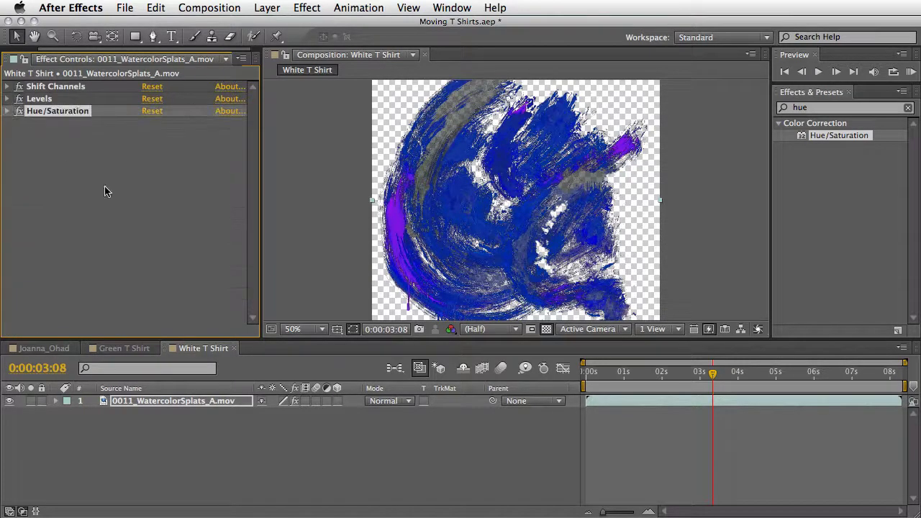
Review White T Shirt up to 0:00:05:03 and add 0012_UrbanDecay_C.mov above the watercolor splats layer
left_click_drag(712, 376, 779, 389)
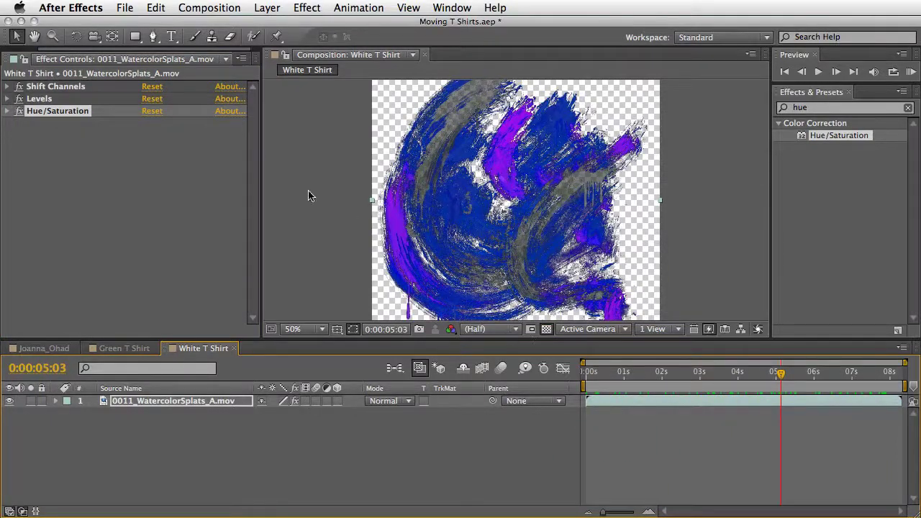
left_click(73, 55)
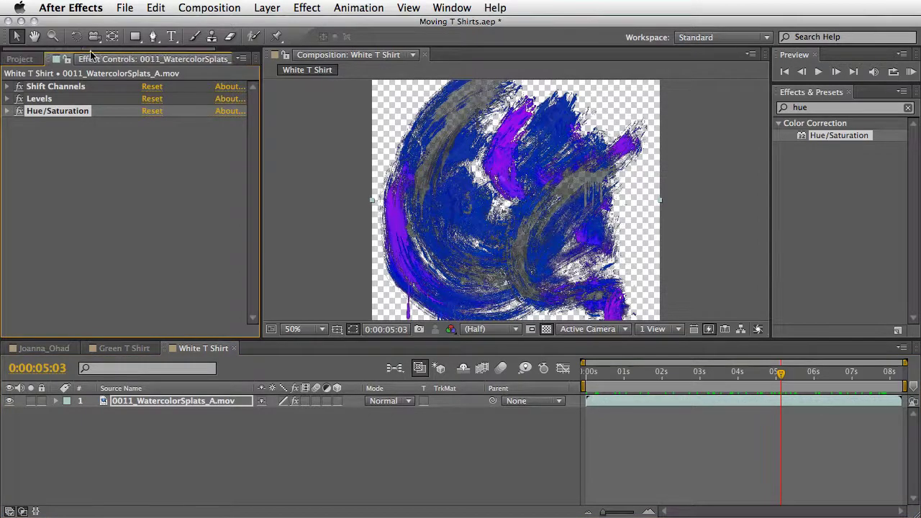
left_click(20, 58)
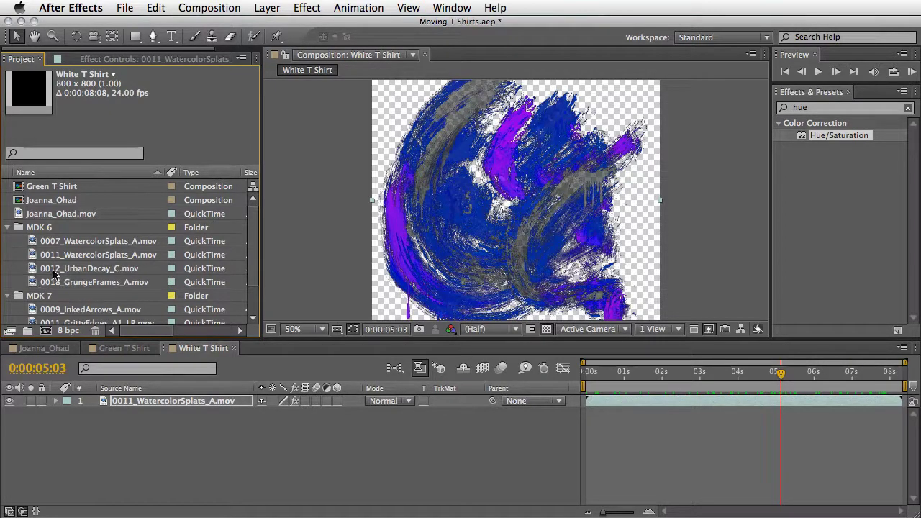
left_click_drag(75, 272, 129, 402)
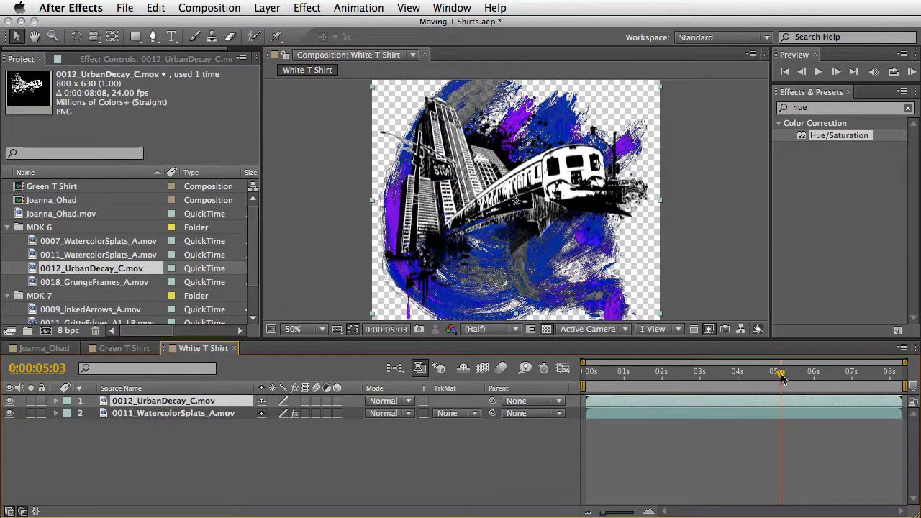
Preview the combined animation and shift the 0012_UrbanDecay_C.mov layer to start at about one second
left_click_drag(782, 379, 677, 376)
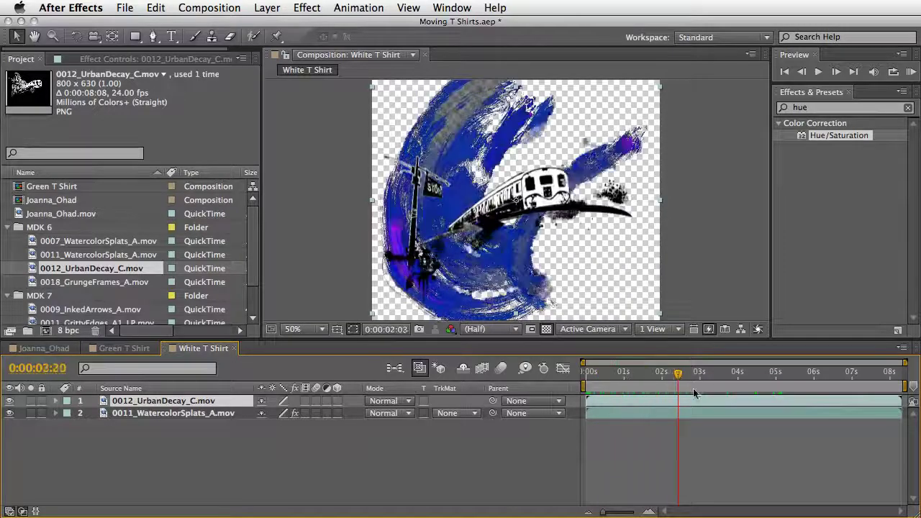
key("space")
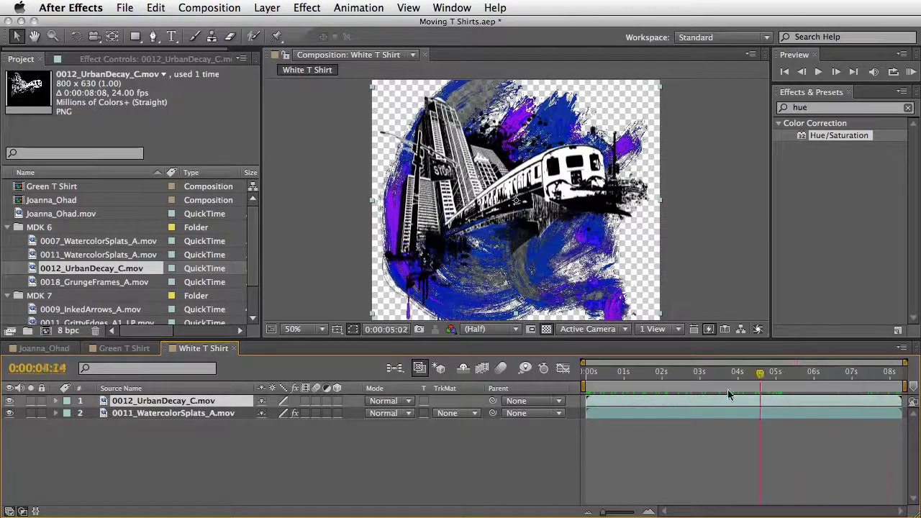
left_click(623, 381)
mouse_move(604, 405)
left_mouse_down()
mouse_move(637, 406)
mouse_move(584, 380)
mouse_move(843, 389)
mouse_move(758, 387)
mouse_move(805, 388)
left_mouse_up()
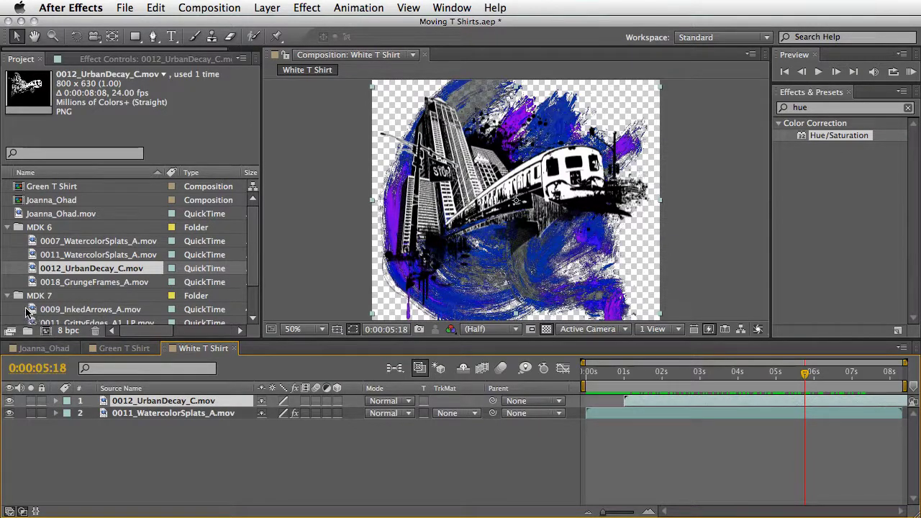
Add 0009_InkedArrows_A.mov to White T Shirt between the UrbanDecay and watercolor splats layers
left_click_drag(29, 311, 66, 410)
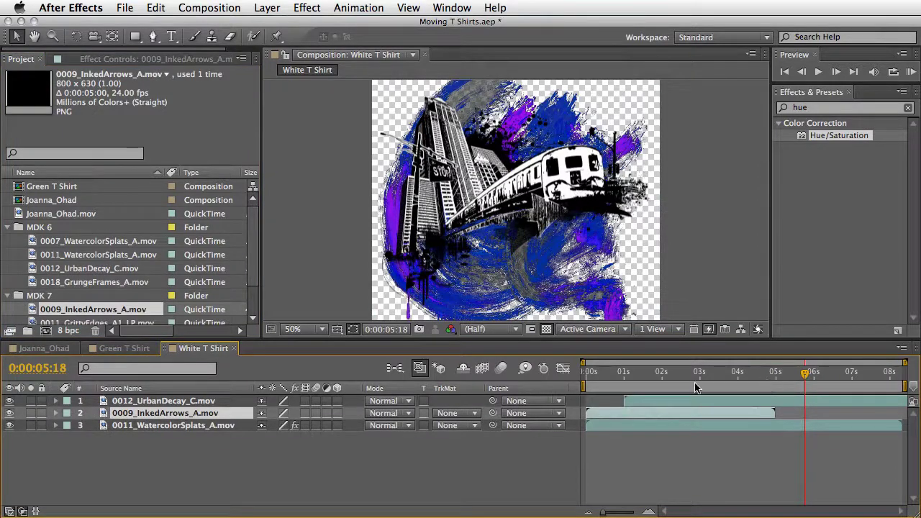
Delay the 0009_InkedArrows_A.mov layer to start shortly after one second and review the arrow at 0:00:04:16
left_click_drag(618, 412, 663, 411)
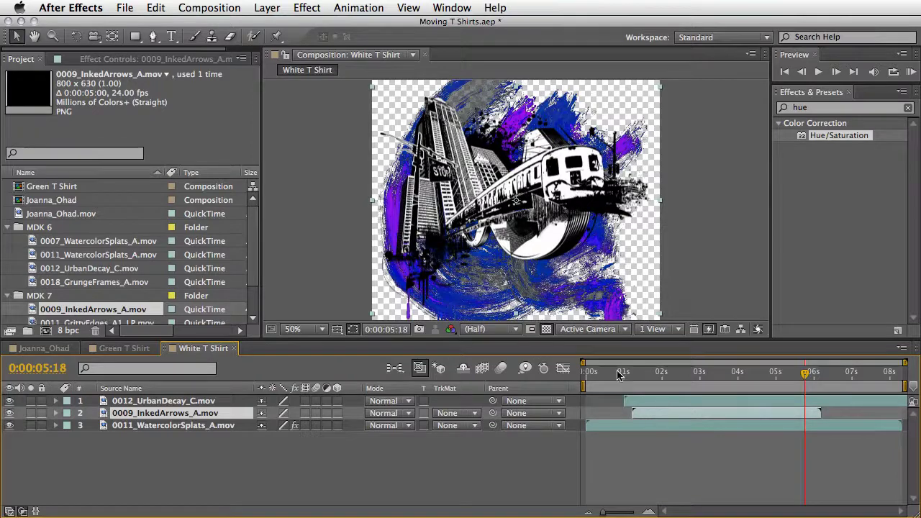
left_click_drag(617, 373, 763, 381)
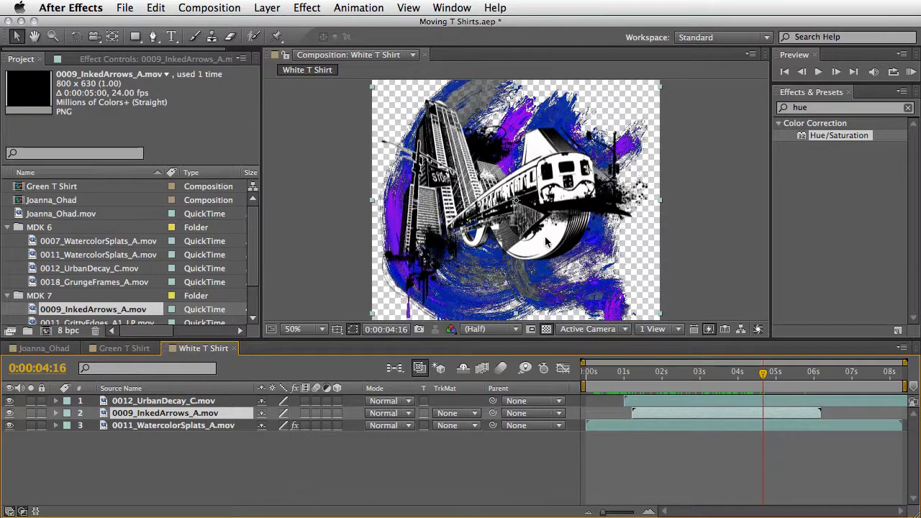
Move the inked arrow below the train, rotate it clockwise, and scale it down slightly to fit the artwork
left_click_drag(545, 243, 542, 276)
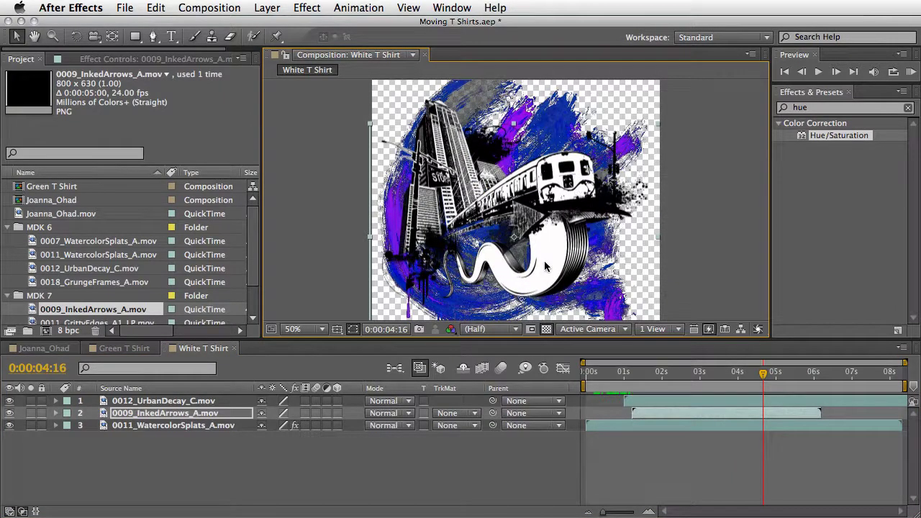
key("w")
left_click_drag(568, 244, 533, 285)
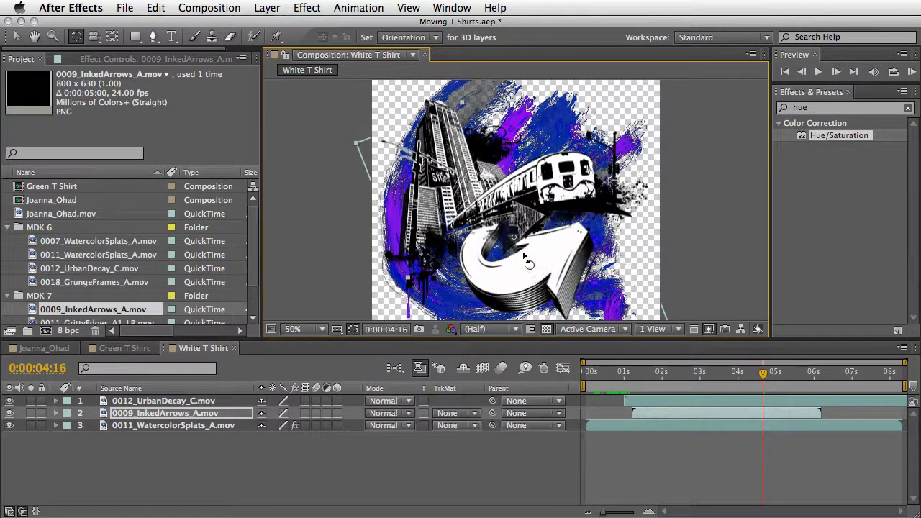
key("v")
left_click_drag(357, 143, 382, 169)
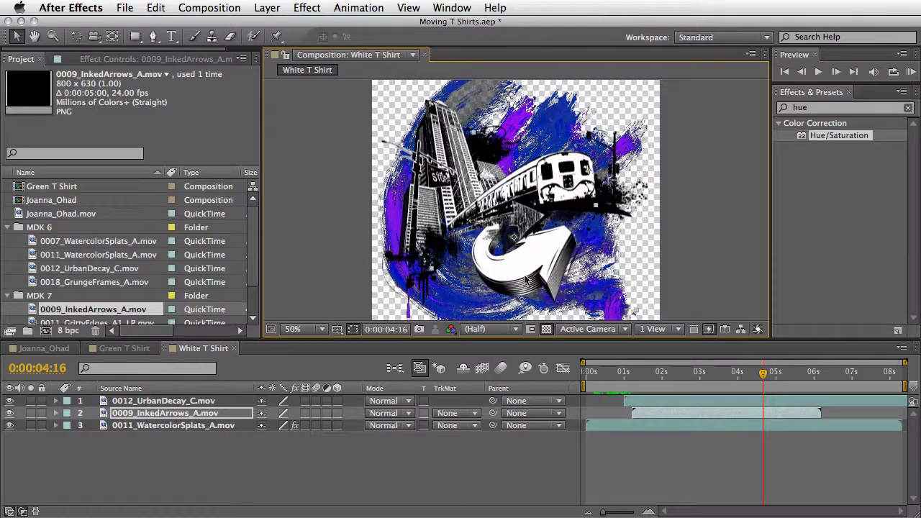
left_click_drag(555, 272, 544, 279)
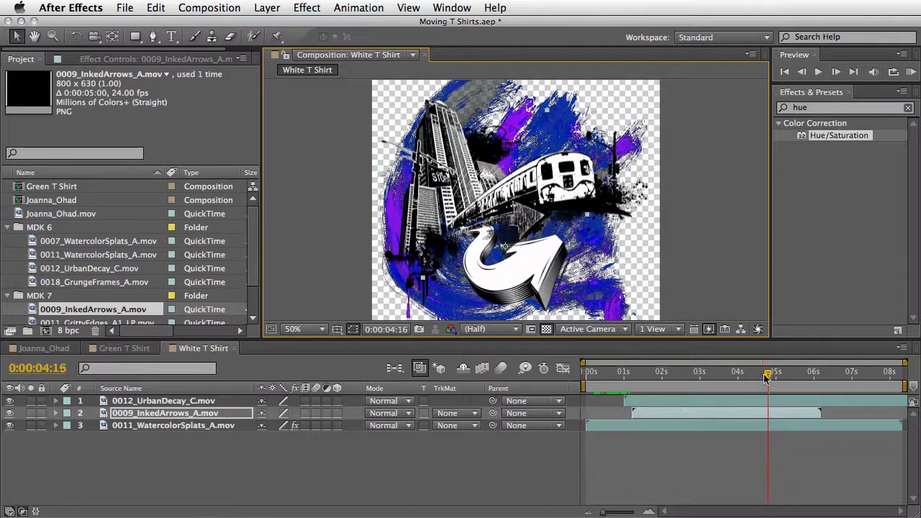
Shift the 0009_InkedArrows_A.mov layer to start at about three seconds, checking its timing against the train animation
left_click_drag(764, 372, 667, 376)
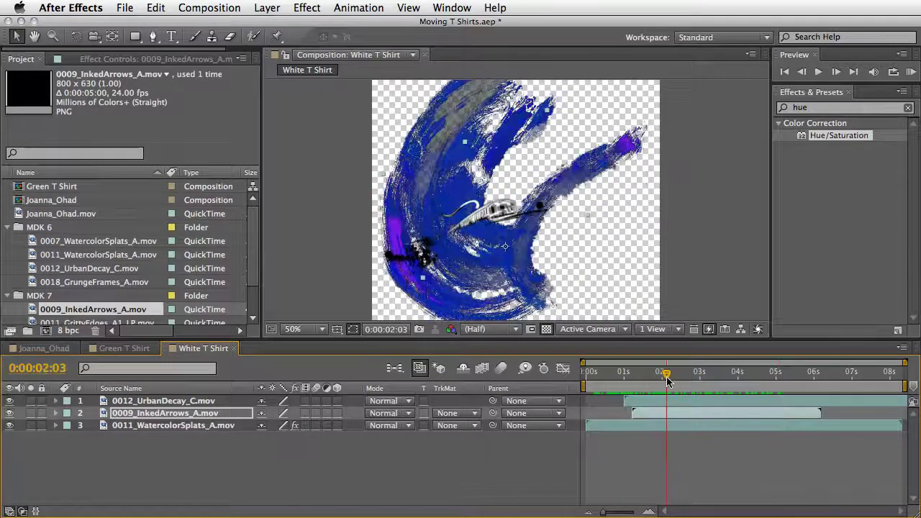
left_click_drag(651, 418, 685, 416)
left_click_drag(667, 381, 729, 378)
left_click_drag(673, 416, 697, 417)
left_click(610, 374)
left_click_drag(603, 378, 698, 377)
left_click_drag(688, 410, 696, 412)
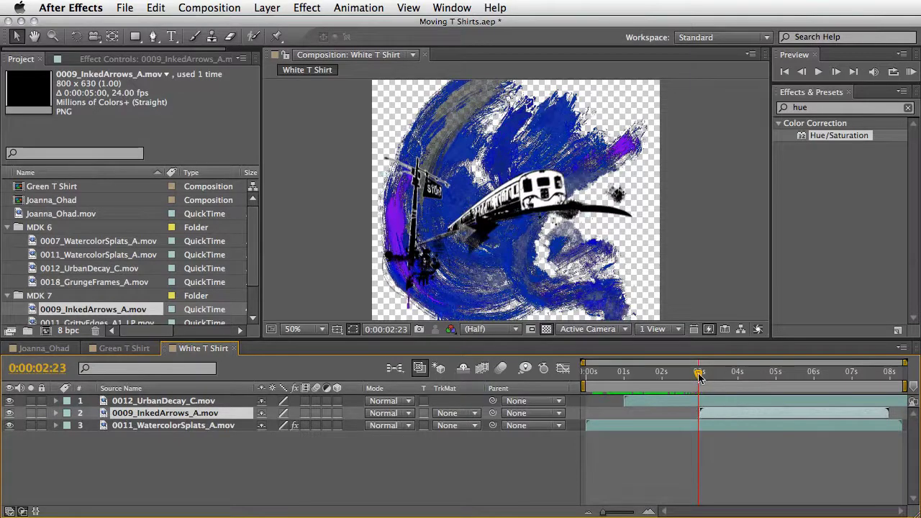
Nudge the inked arrow under the train and rotate it slightly counterclockwise, checking its full shape at 0:00:06:21
left_click_drag(698, 379, 818, 378)
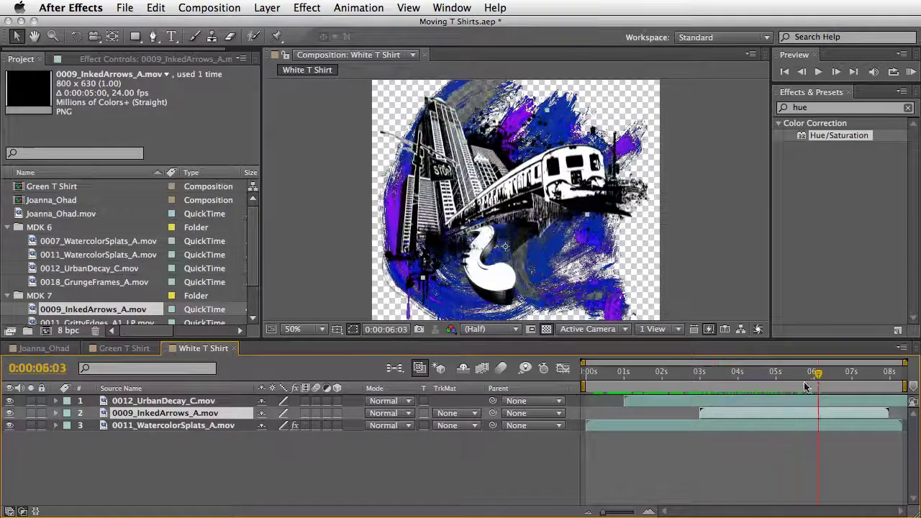
left_click(502, 281)
key("Return")
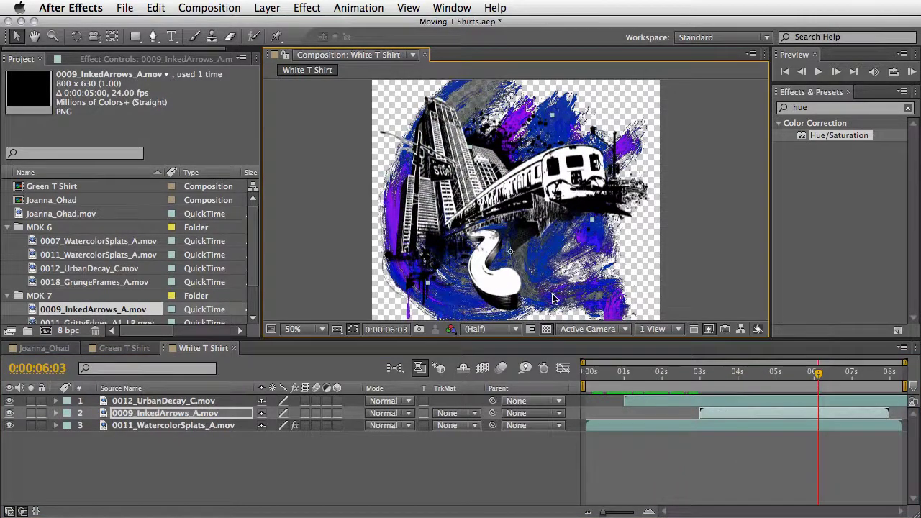
mouse_move(819, 375)
left_mouse_down()
mouse_move(836, 374)
mouse_move(825, 370)
left_mouse_up()
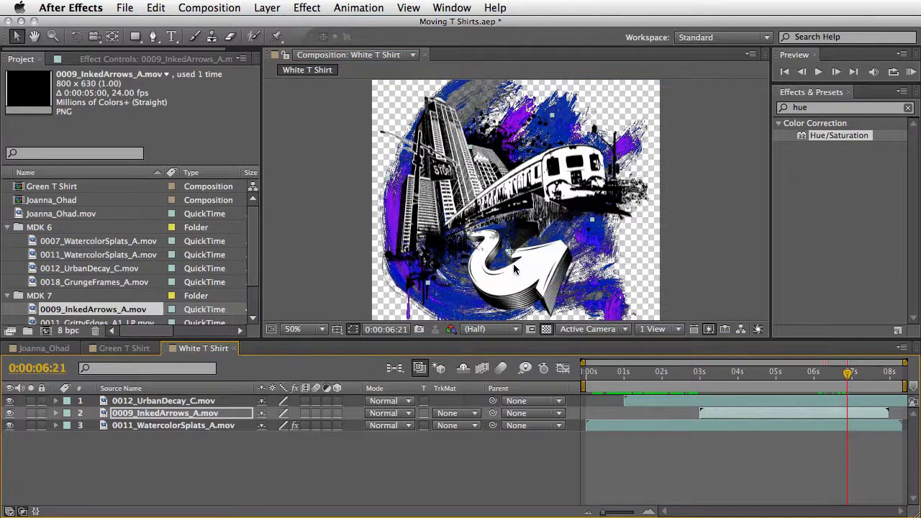
key("w")
left_click_drag(518, 272, 545, 256)
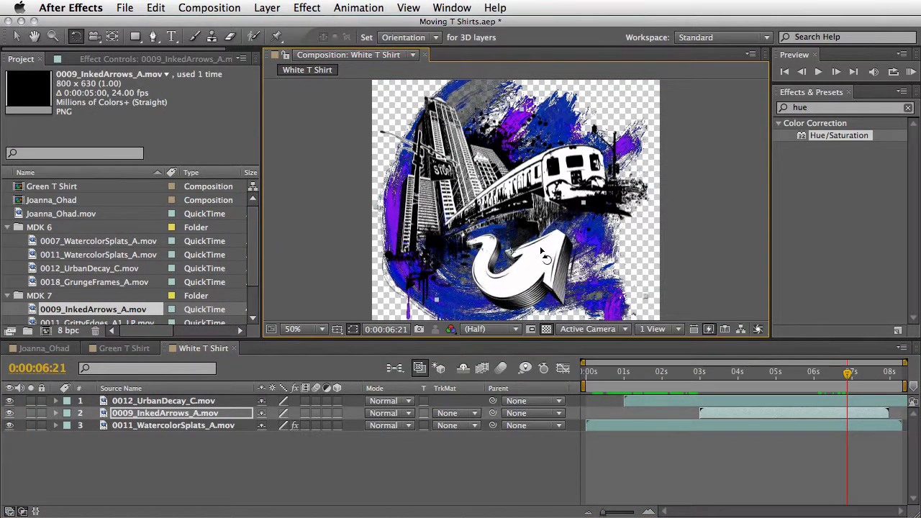
key("v")
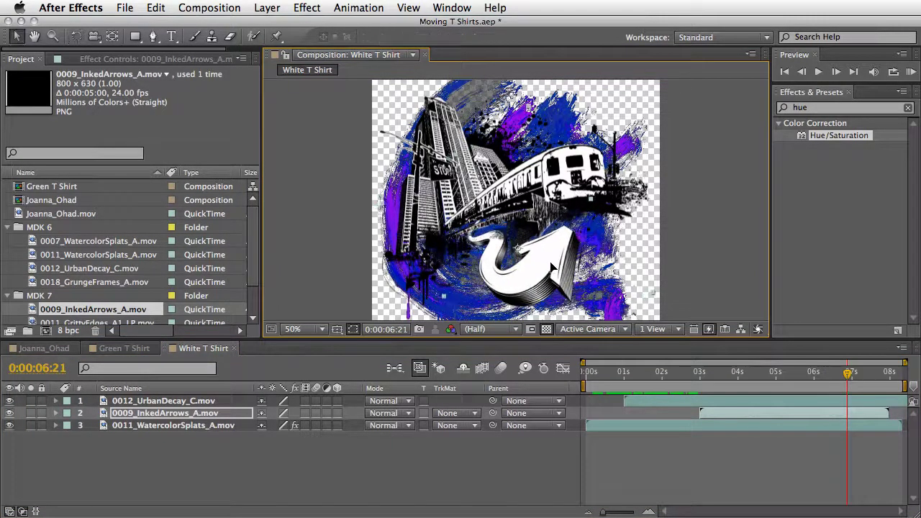
Preview the White T Shirt animation from the start and review the arrow's growth up to 0:00:05:06
left_click_drag(815, 386, 587, 382)
key("KP_0")
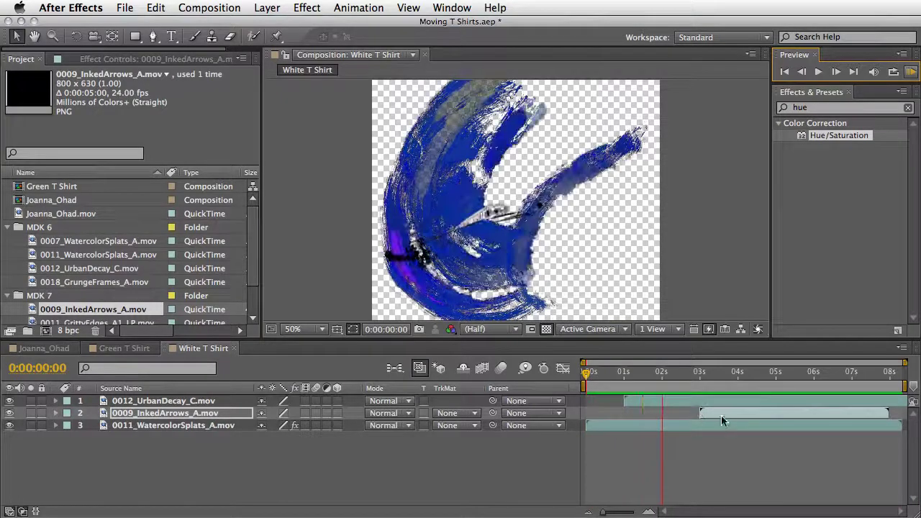
left_click(722, 380)
left_click_drag(721, 379, 786, 394)
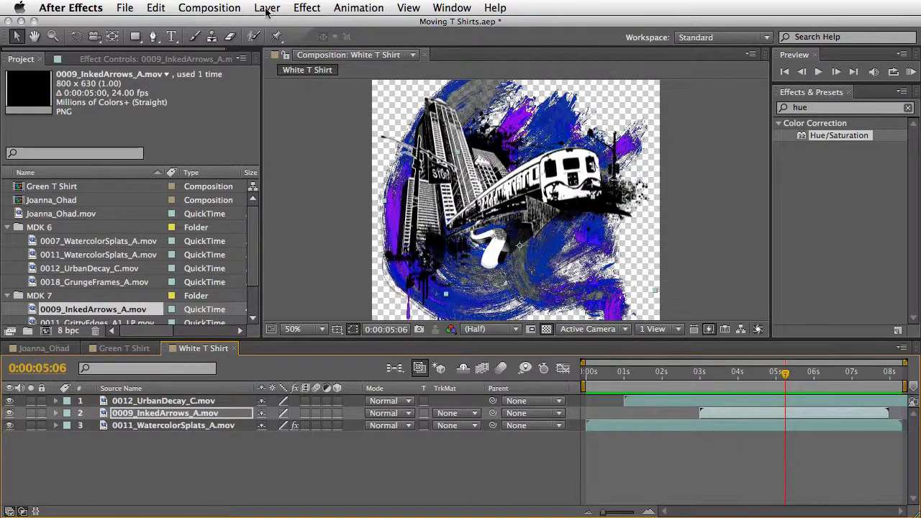
Enable time remapping on the 0009_InkedArrows_A.mov layer and move its end keyframe to just after six seconds
left_click(267, 8)
mouse_move(277, 168)
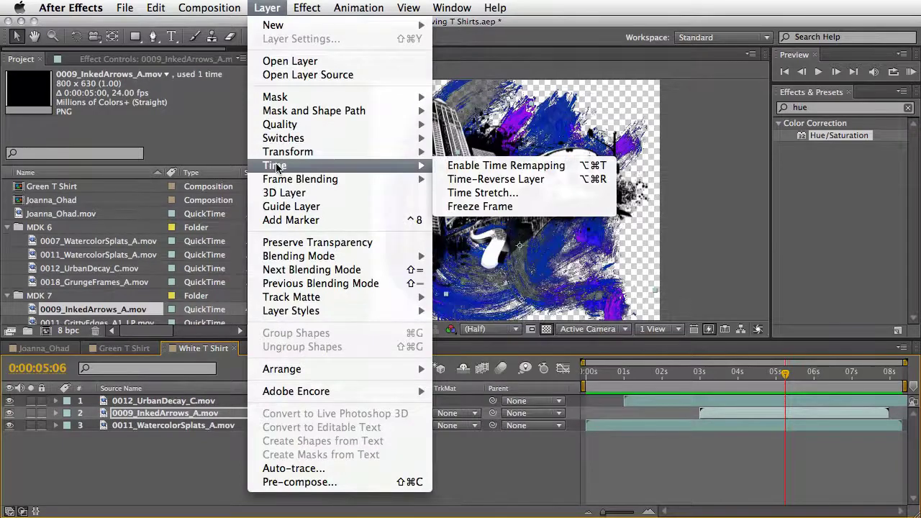
left_click(505, 165)
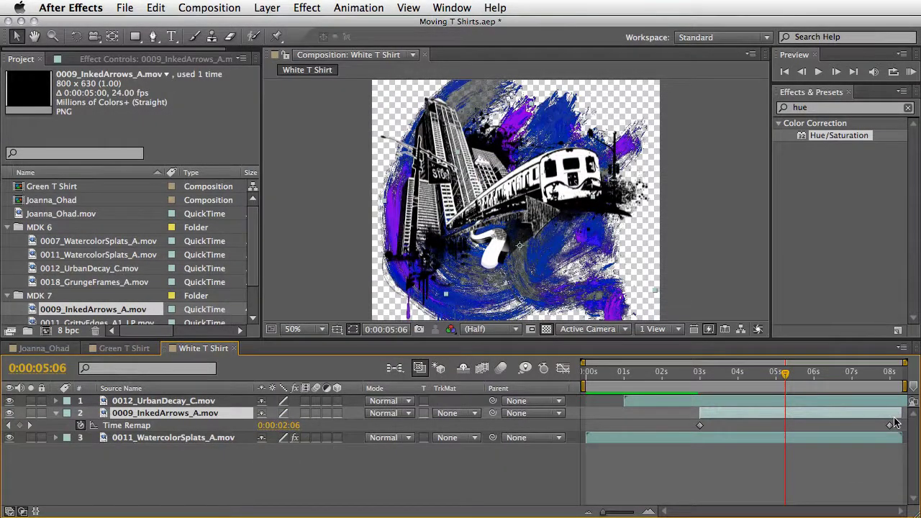
left_click_drag(890, 429, 817, 425)
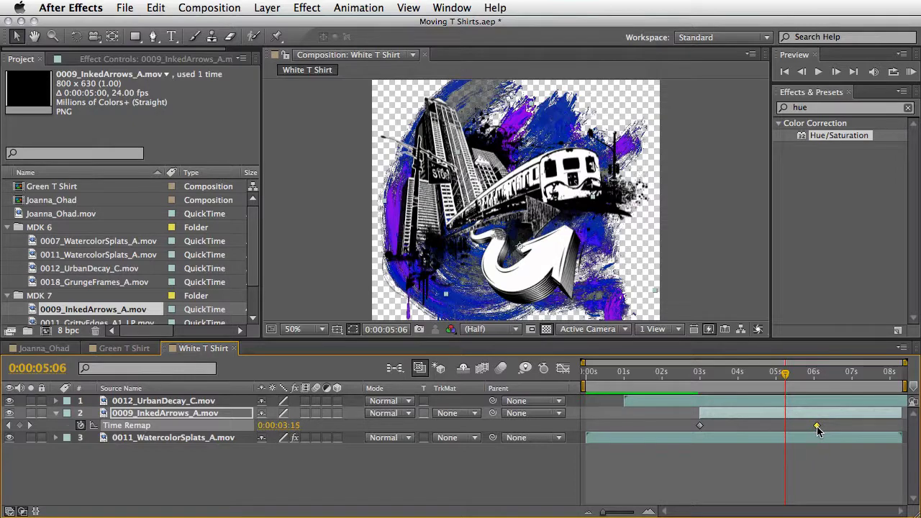
Preview the retimed White T Shirt animation from the start and collapse the 0009_InkedArrows_A.mov layer's properties
left_click_drag(785, 372, 563, 390)
left_click(911, 71)
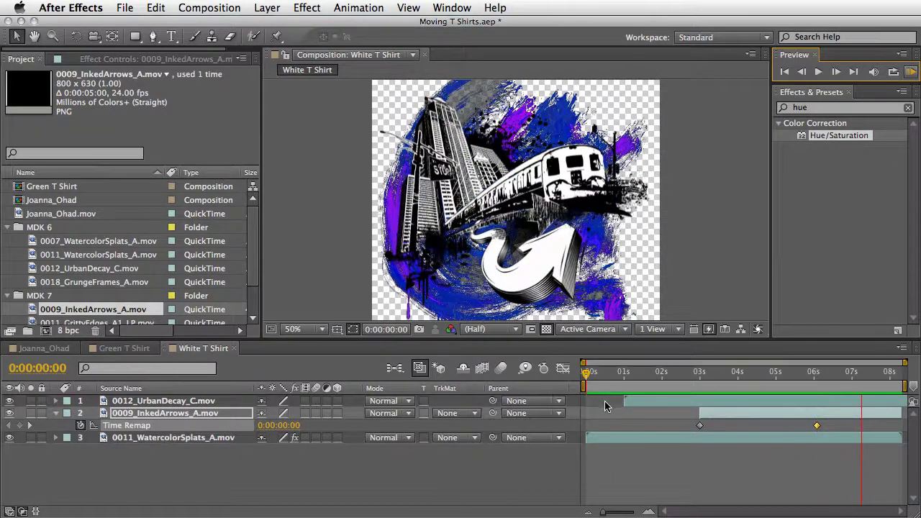
left_click(910, 75)
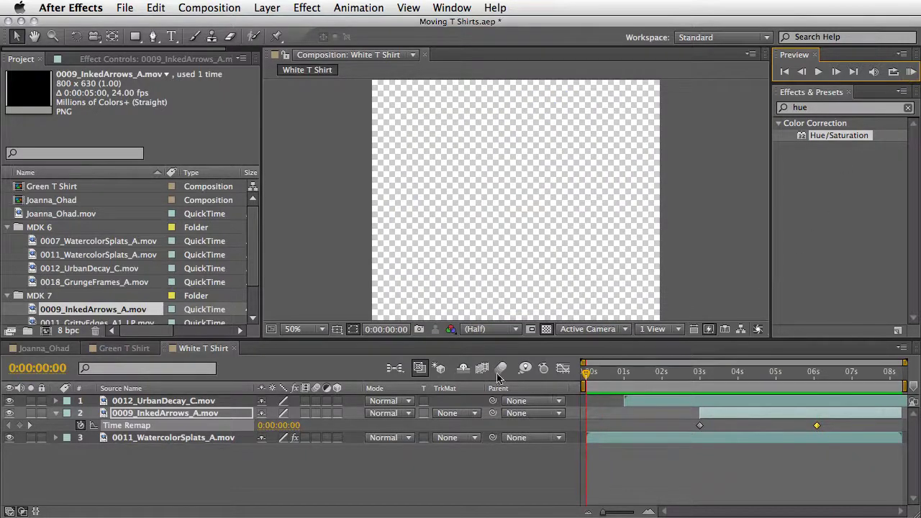
left_click(55, 414)
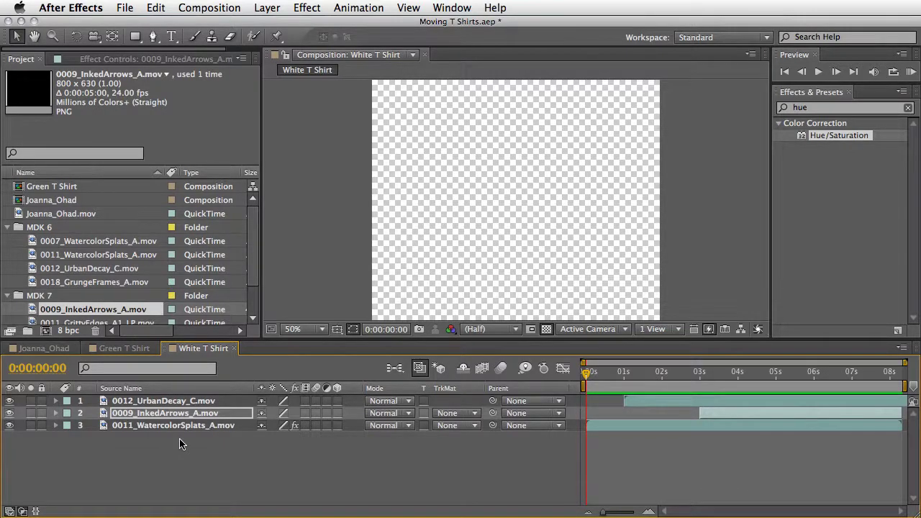
Open the walking-couple composition and examine both shirts at the first frame
left_click(44, 348)
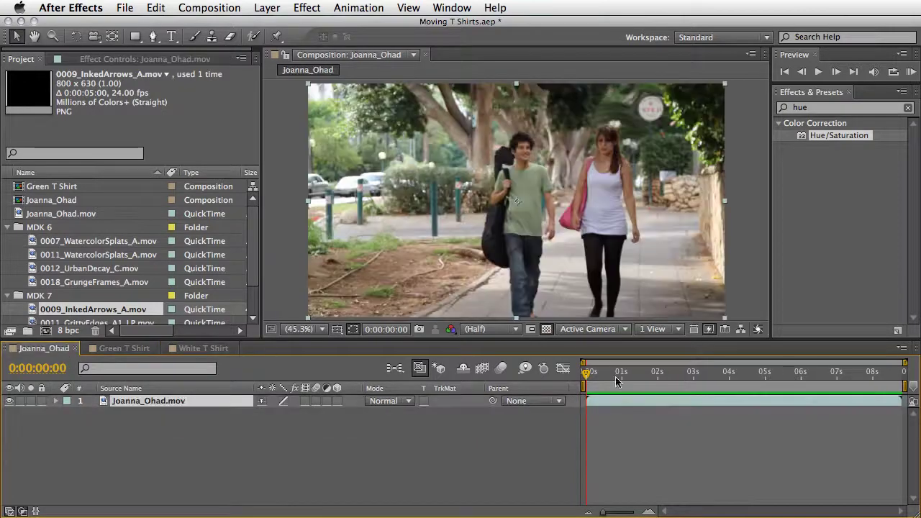
mouse_move(597, 372)
left_mouse_down()
mouse_move(648, 388)
mouse_move(783, 390)
mouse_move(587, 385)
left_mouse_up()
mouse_move(587, 375)
left_mouse_down()
mouse_move(902, 381)
mouse_move(713, 393)
mouse_move(585, 384)
left_mouse_up()
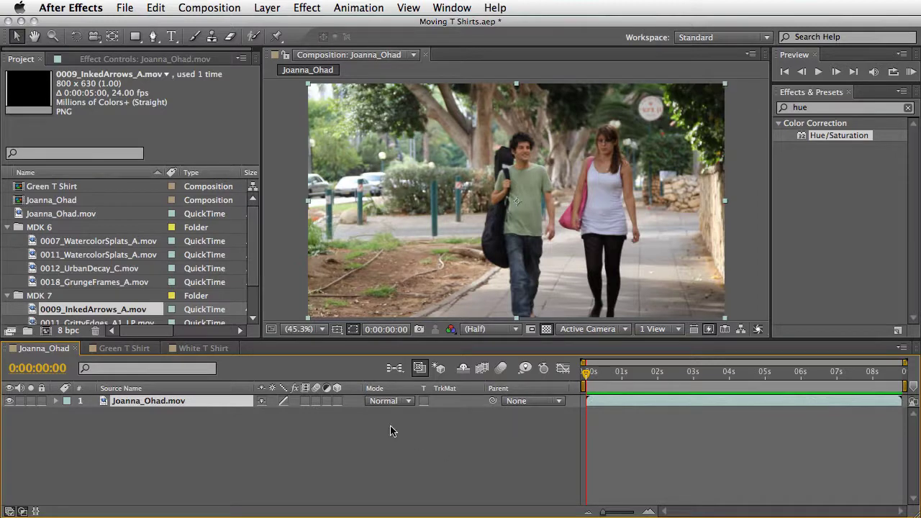
Queue the Green T Shirt composition's frame at 0:00:08:07 for export as a still image file
left_click(119, 350)
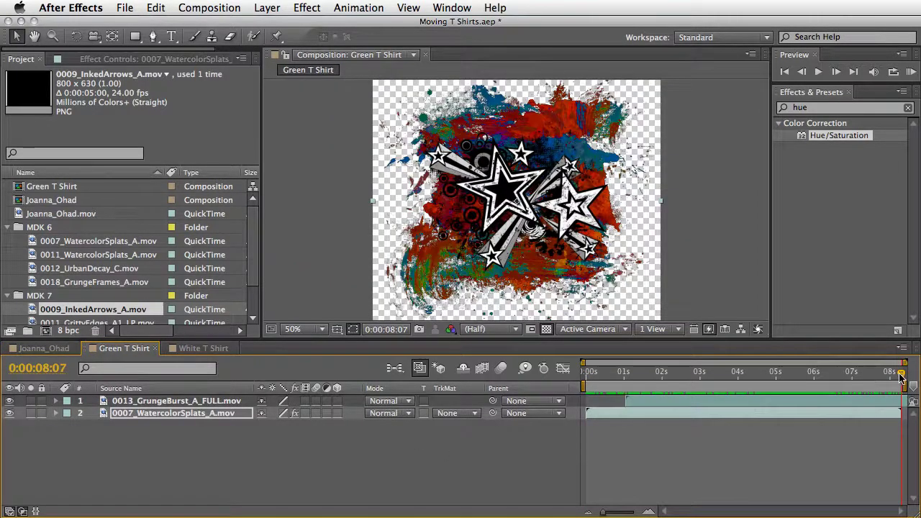
mouse_move(901, 376)
left_mouse_down()
mouse_move(892, 378)
mouse_move(901, 377)
left_mouse_up()
left_click(197, 10)
mouse_move(213, 164)
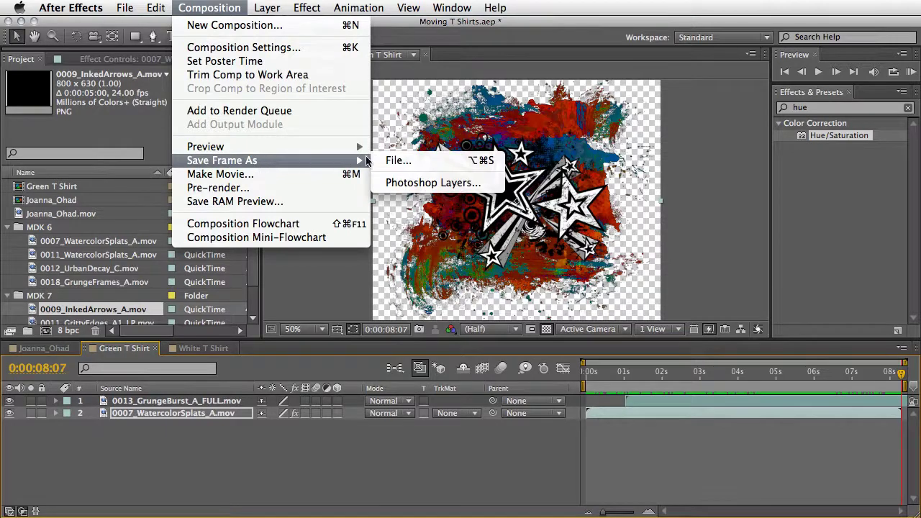
left_click(398, 162)
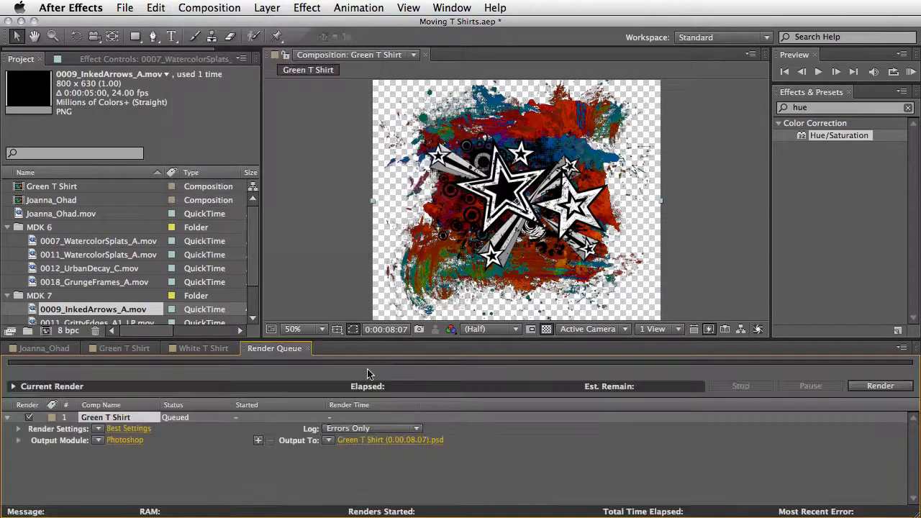
Set the queued Green T Shirt frame's output format to PNG Sequence, keeping RGB + Alpha channels
left_click(124, 441)
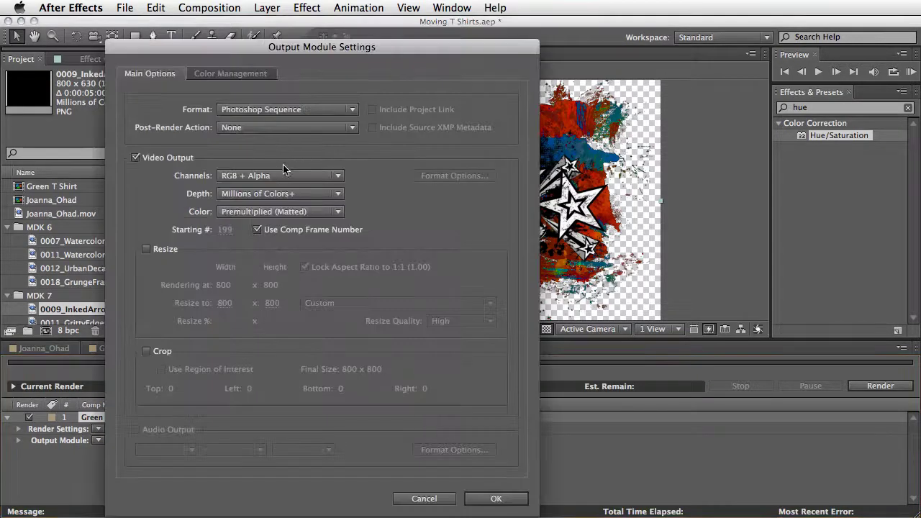
left_click(293, 110)
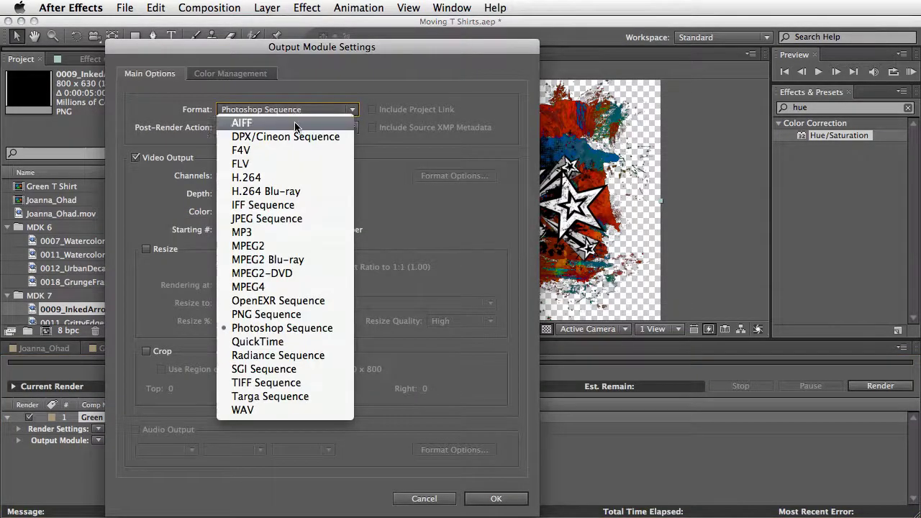
left_click(299, 316)
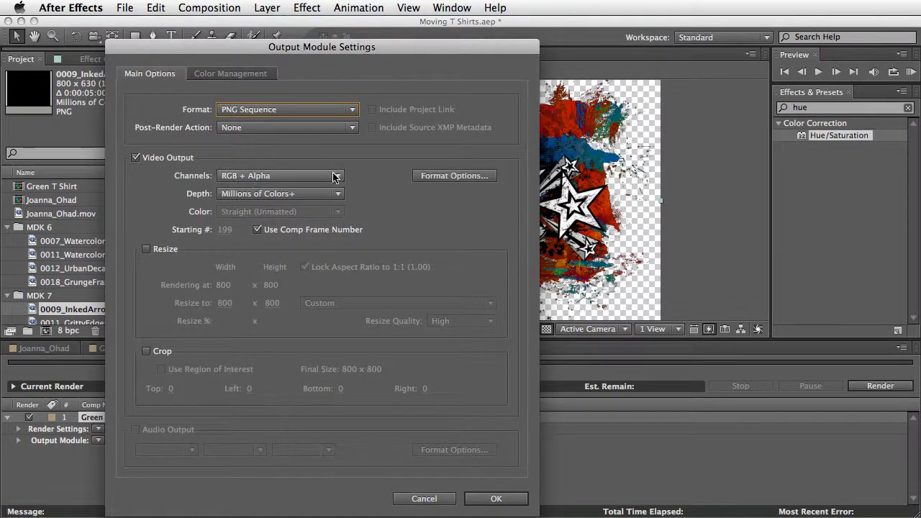
left_click(496, 497)
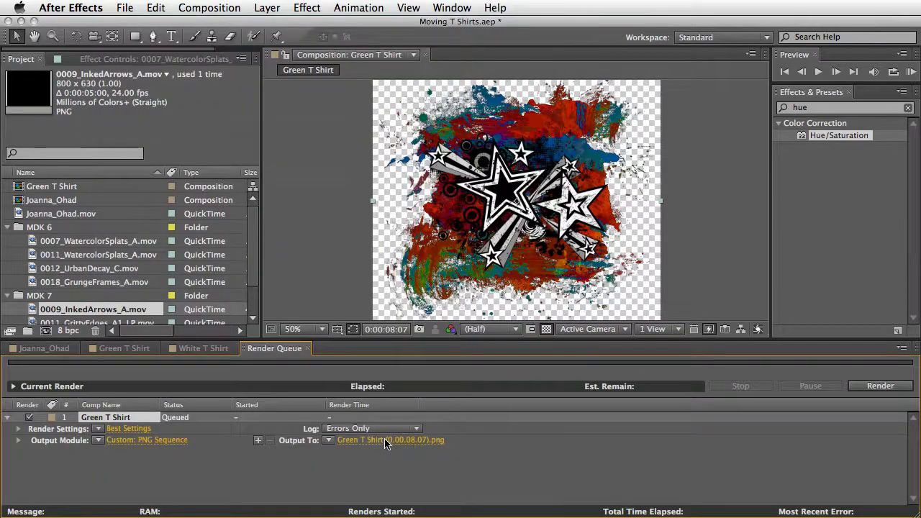
Name the output file Green T Shirt on the Desktop and render the PNG still
left_click(386, 441)
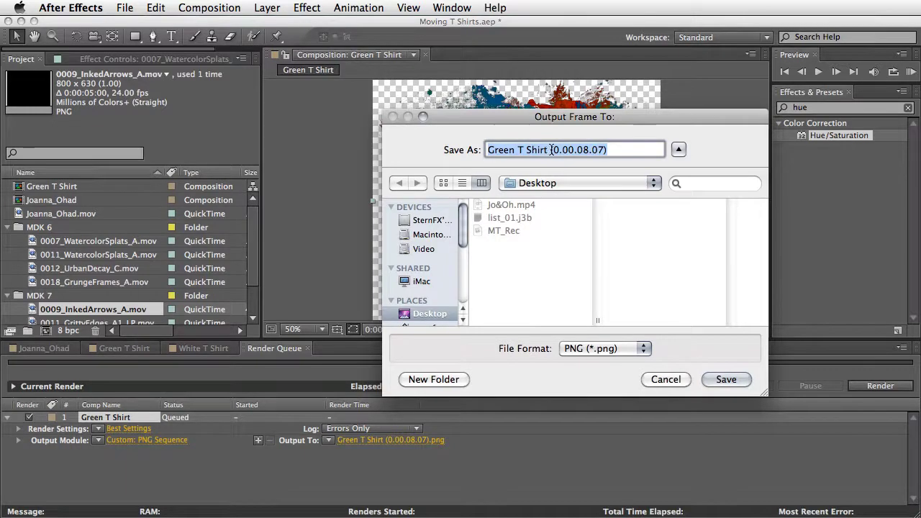
left_click_drag(550, 150, 632, 149)
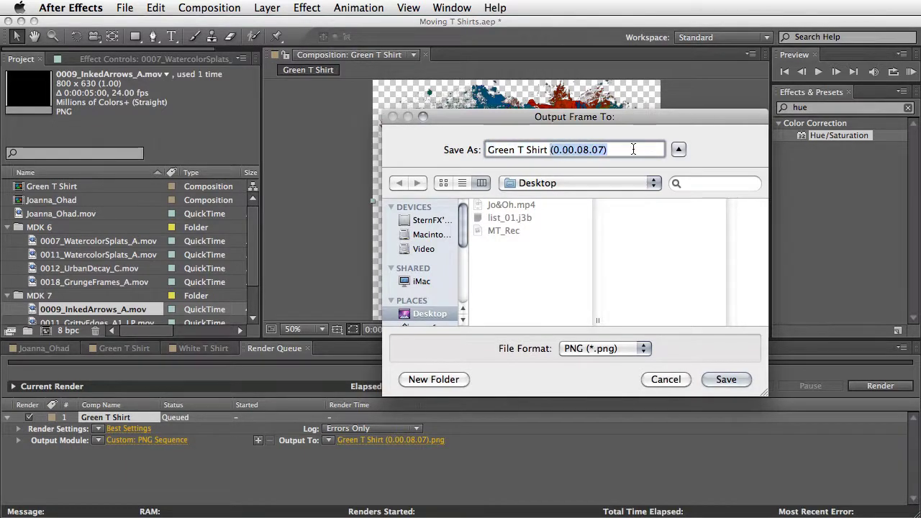
key("BackSpace")
key("BackSpace")
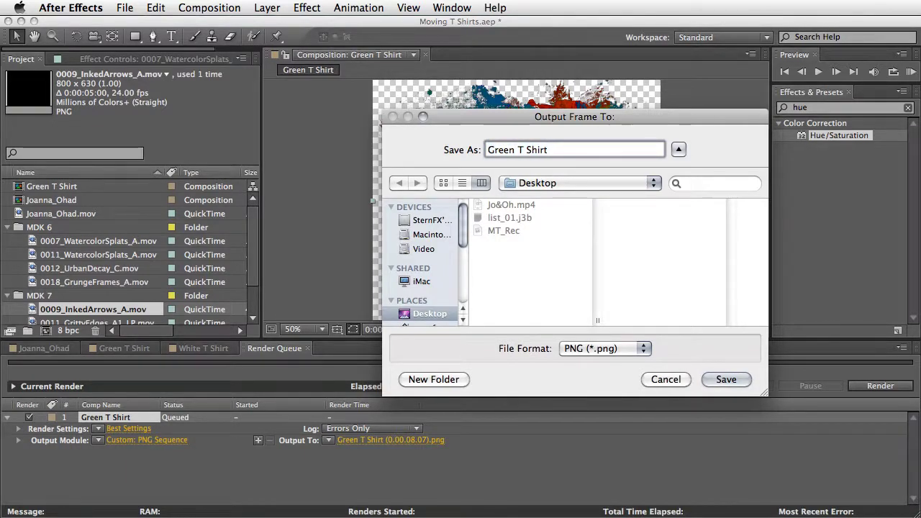
left_click(725, 380)
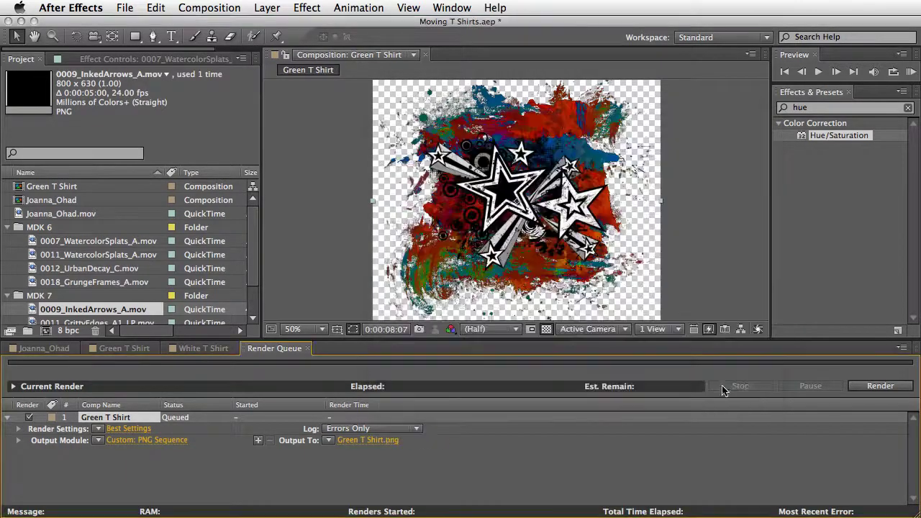
left_click(879, 386)
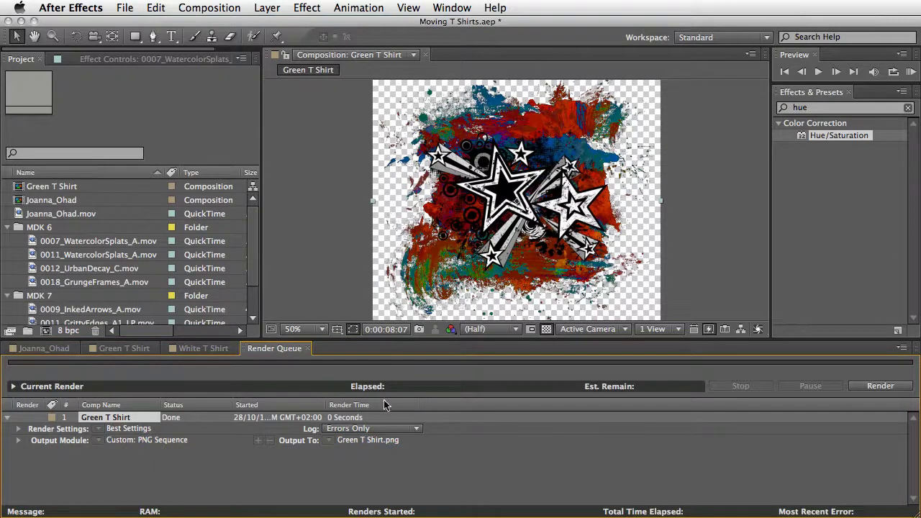
Queue the White T Shirt composition's frame at 0:00:08:07 for export as a still image file
left_click(207, 351)
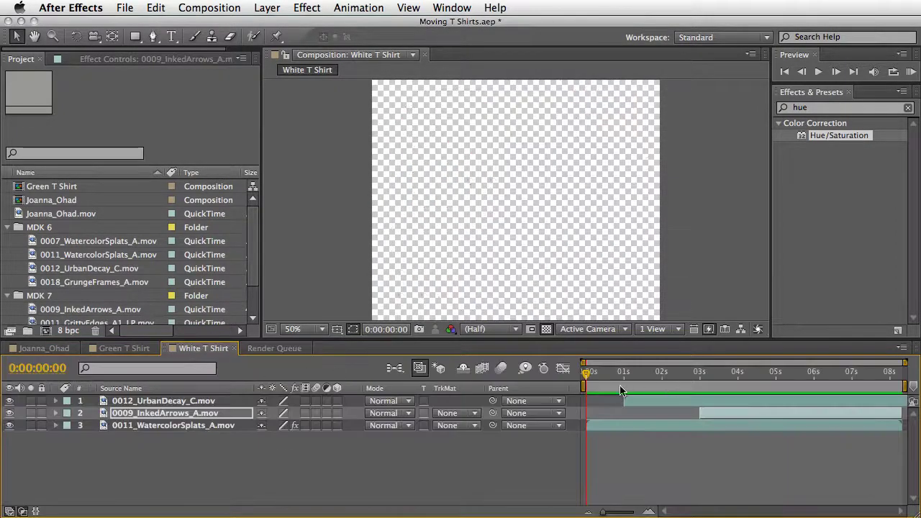
left_click_drag(623, 374, 908, 387)
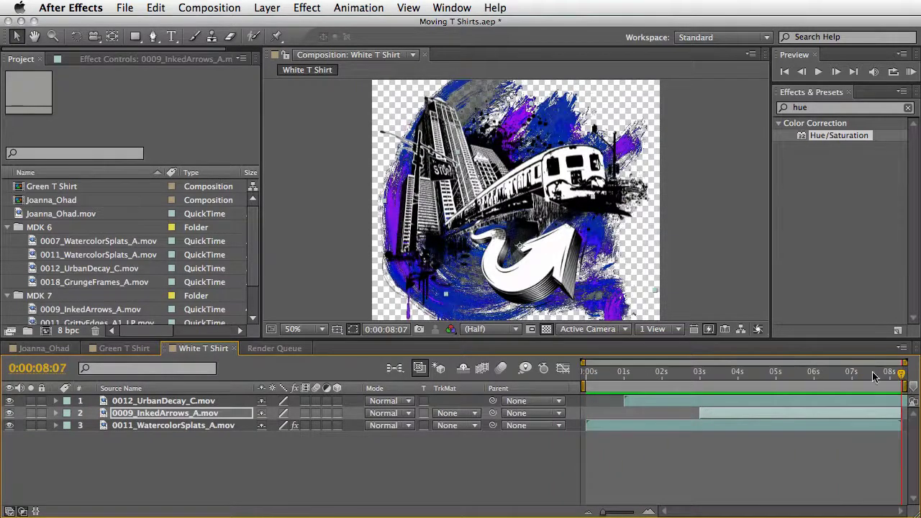
left_click(206, 8)
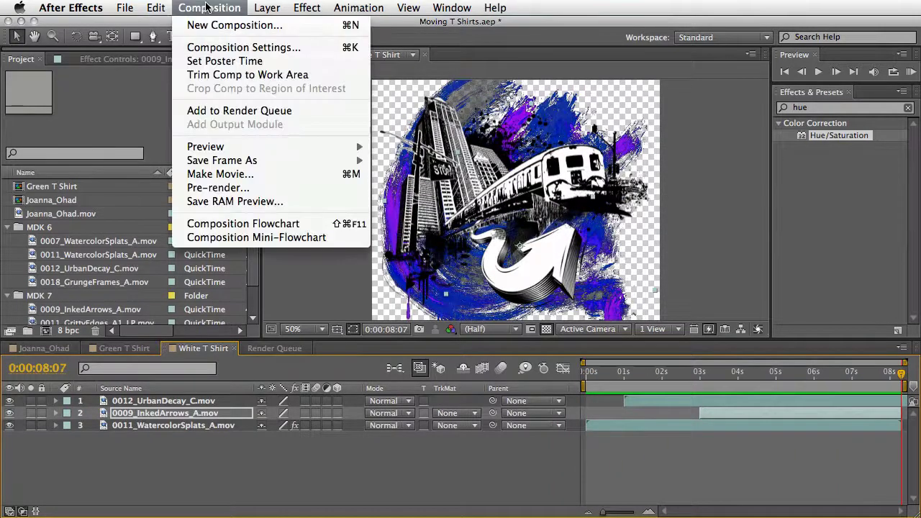
mouse_move(310, 161)
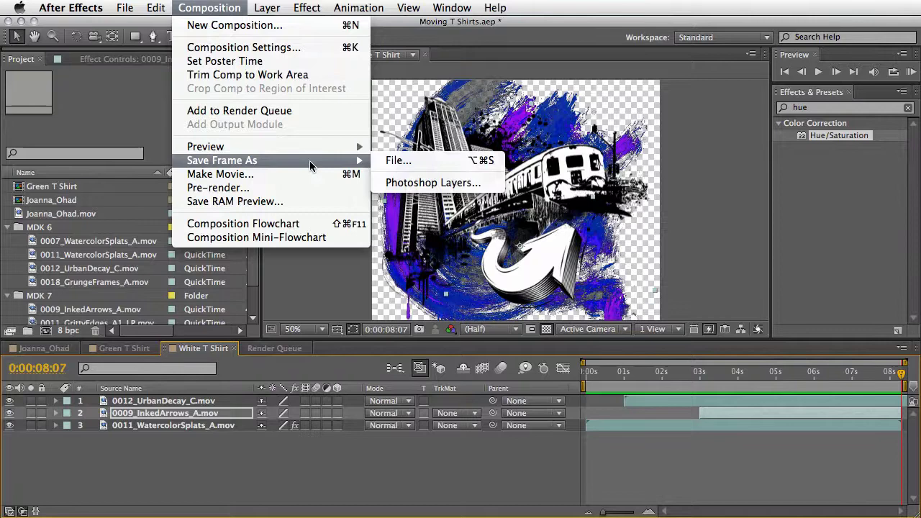
left_click(394, 161)
Set the queued White T Shirt frame's output format to PNG Sequence, keeping RGB + Alpha channels
left_click(116, 475)
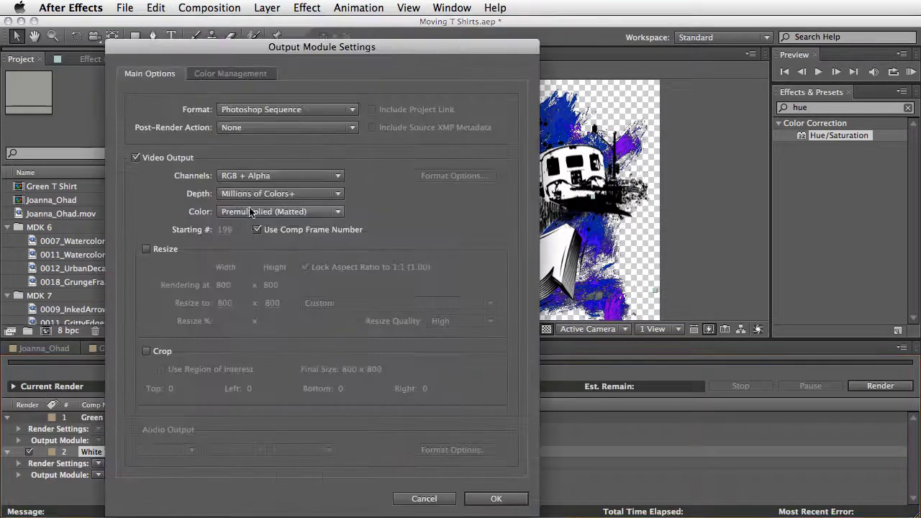
left_click(284, 109)
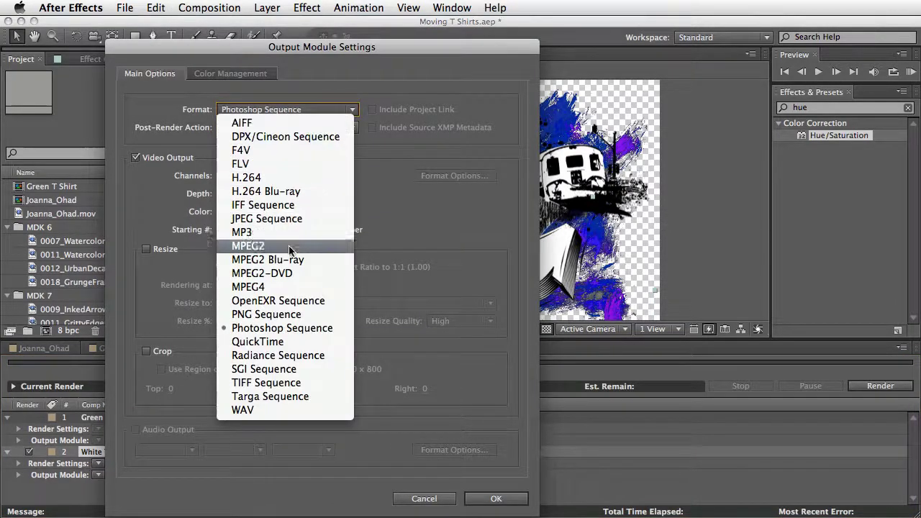
left_click(266, 314)
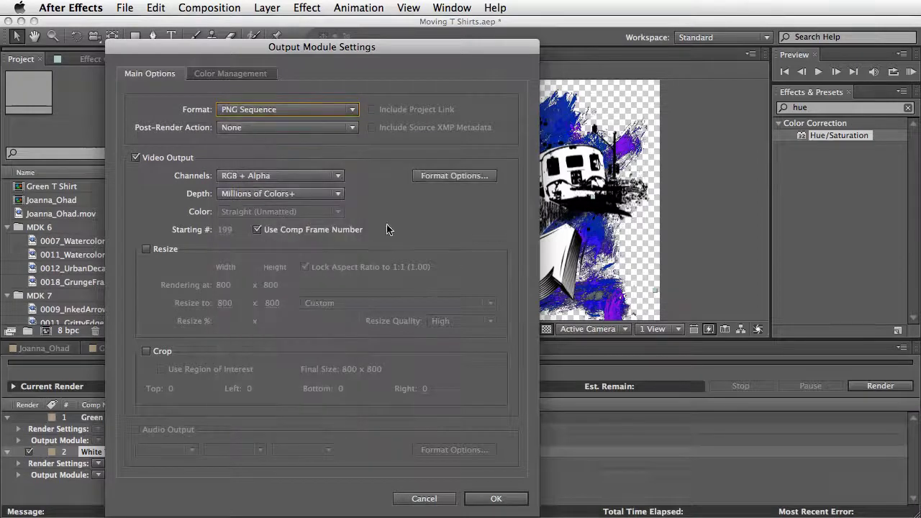
left_click(522, 498)
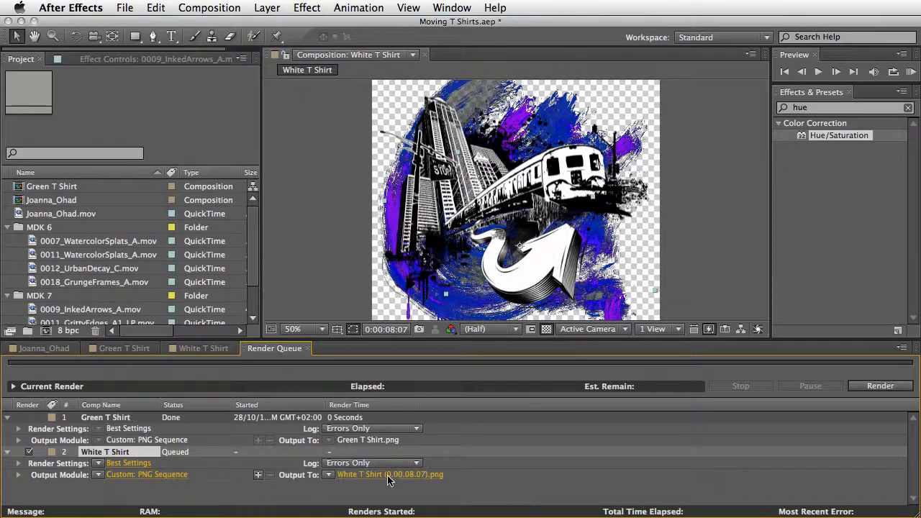
Name the output file White T Shirt on the Desktop, render the PNG still and close the render queue
left_click(388, 480)
left_click_drag(548, 151, 621, 154)
key("BackSpace")
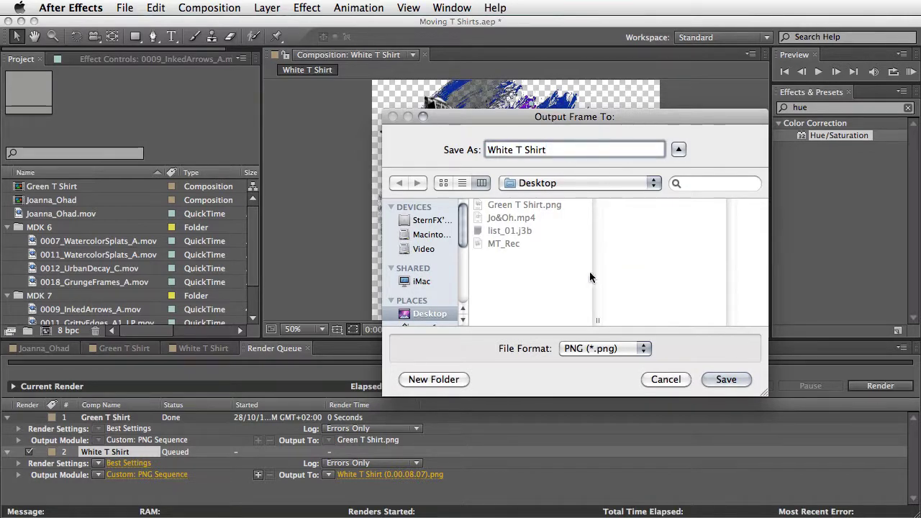
left_click(725, 380)
left_click(864, 389)
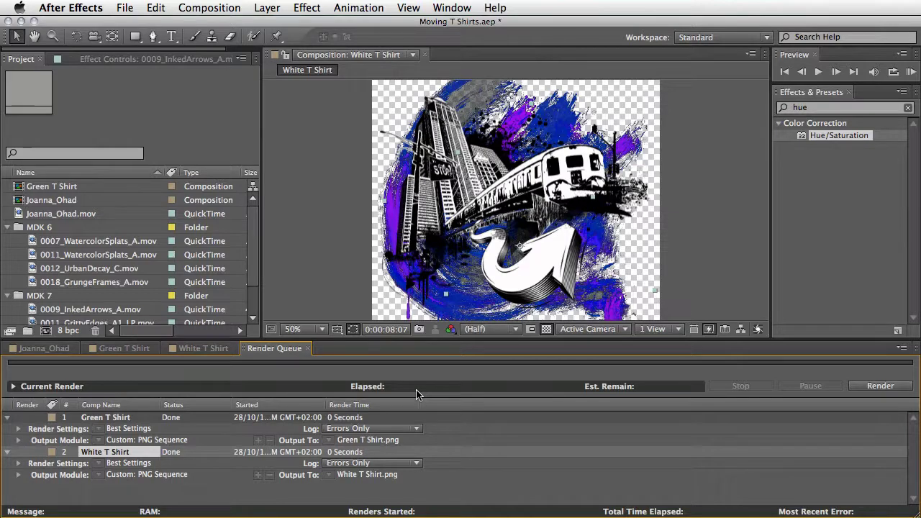
left_click(308, 349)
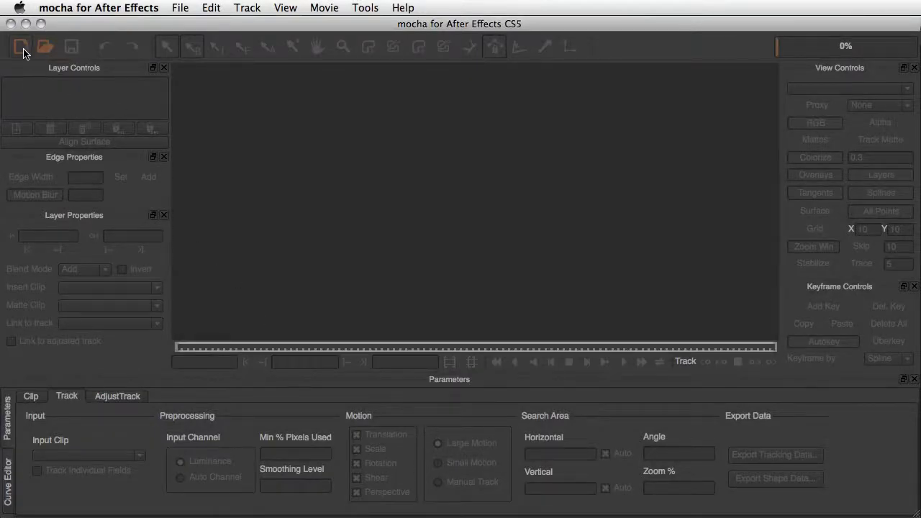
Create a new project in mocha for After Effects from Joanna_Ohad.mov, keeping the frame range 0 to 212 at 24 fps
left_click(21, 48)
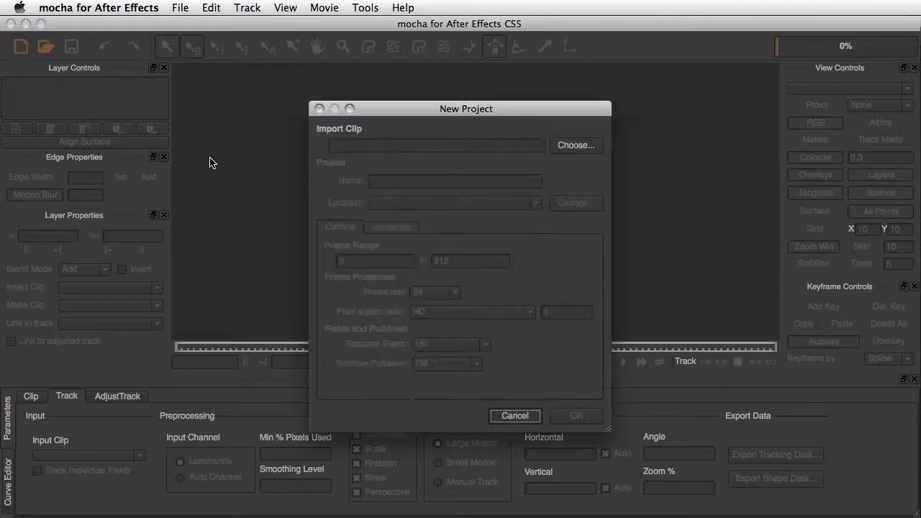
left_click_drag(410, 113, 402, 104)
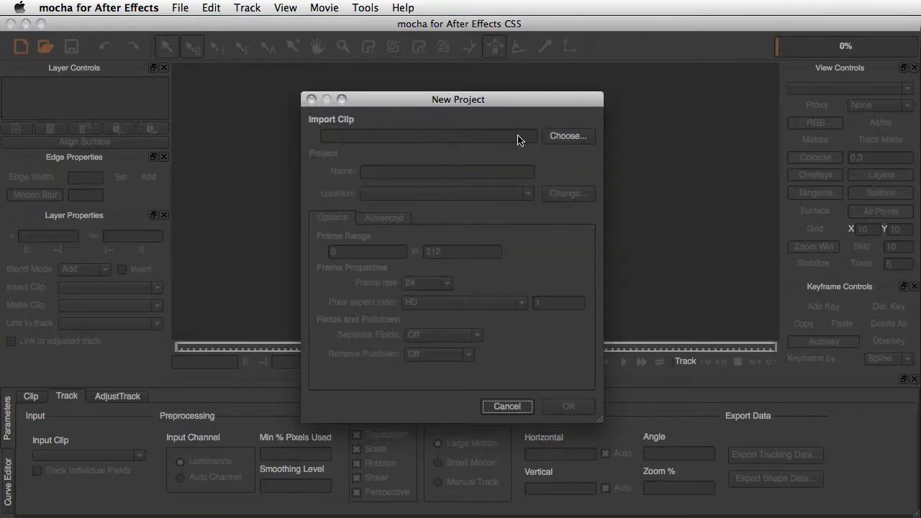
left_click(567, 135)
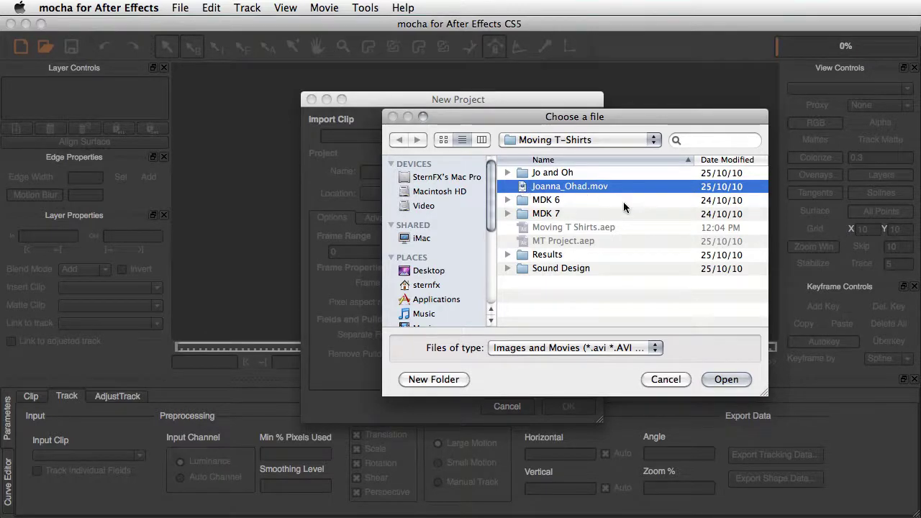
left_click(730, 383)
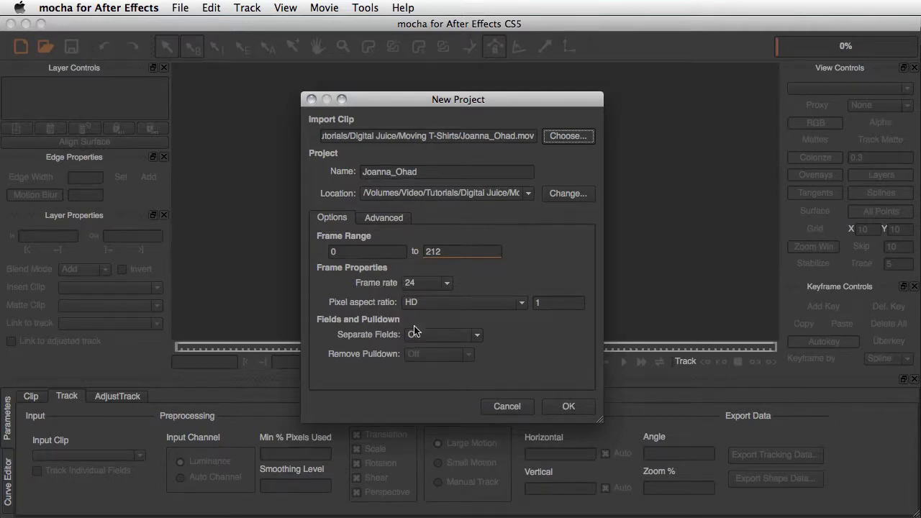
left_click(561, 408)
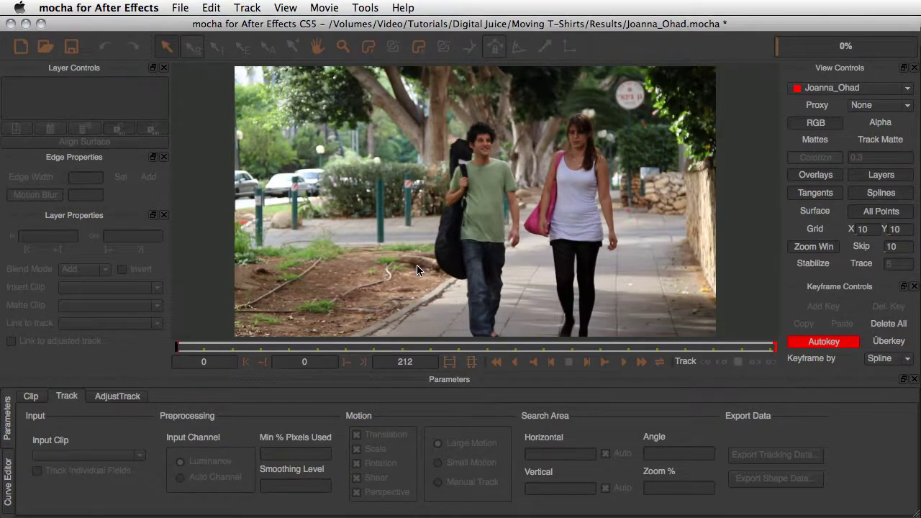
Draw a closed four-point X-spline around the man's green T-shirt at frame 0
left_click(369, 47)
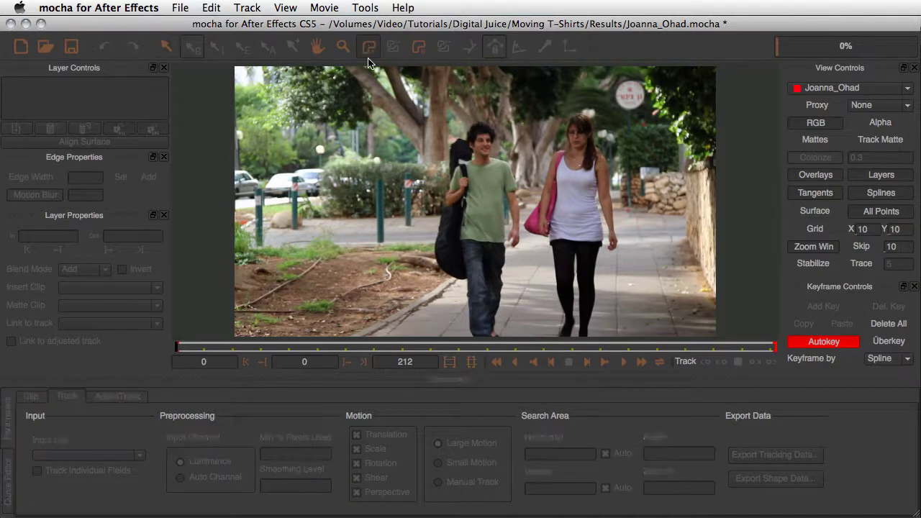
left_click(461, 156)
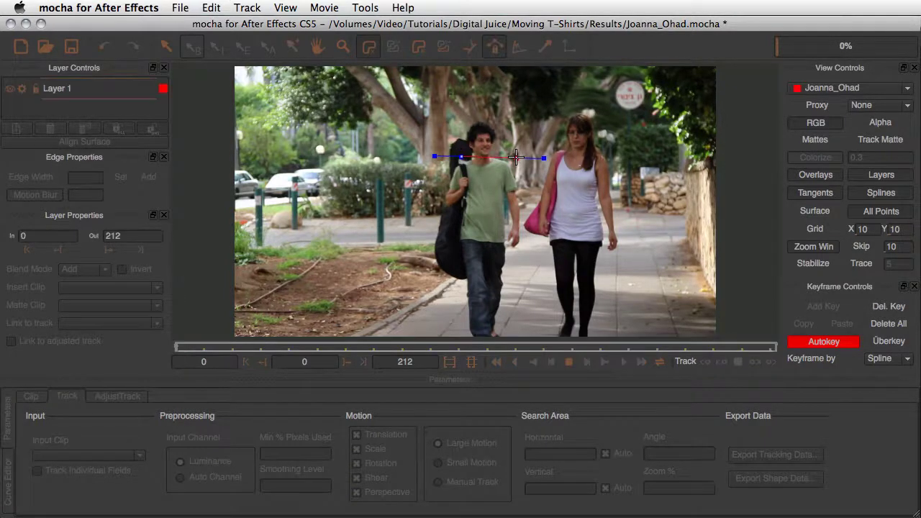
left_click(511, 159)
left_click(508, 250)
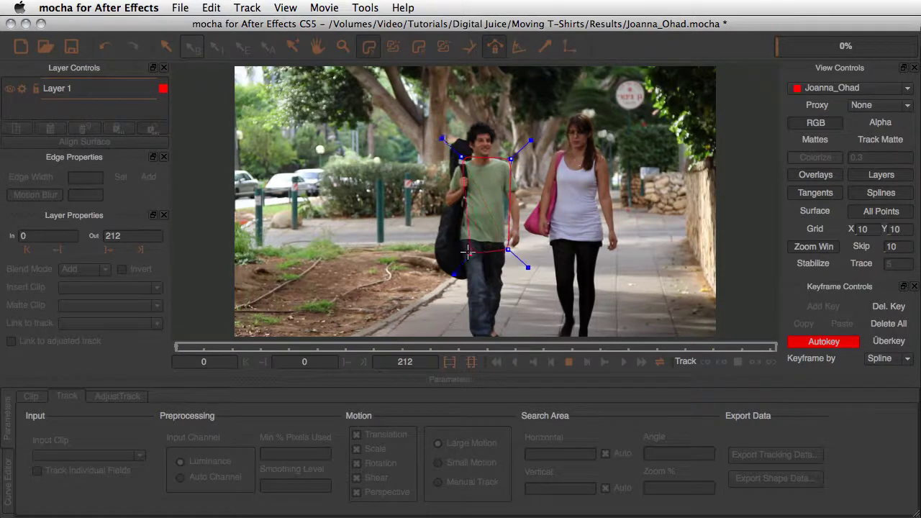
left_click(454, 247)
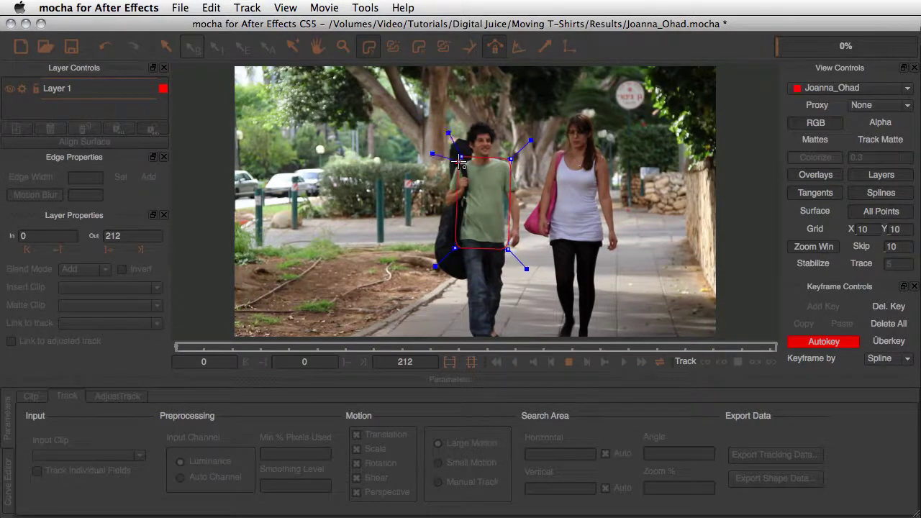
left_click(462, 157)
Adjust the four corner points of the green shirt's spline so it frames the torso from shoulders to waist
left_click_drag(465, 159, 511, 157)
left_click_drag(455, 249, 452, 249)
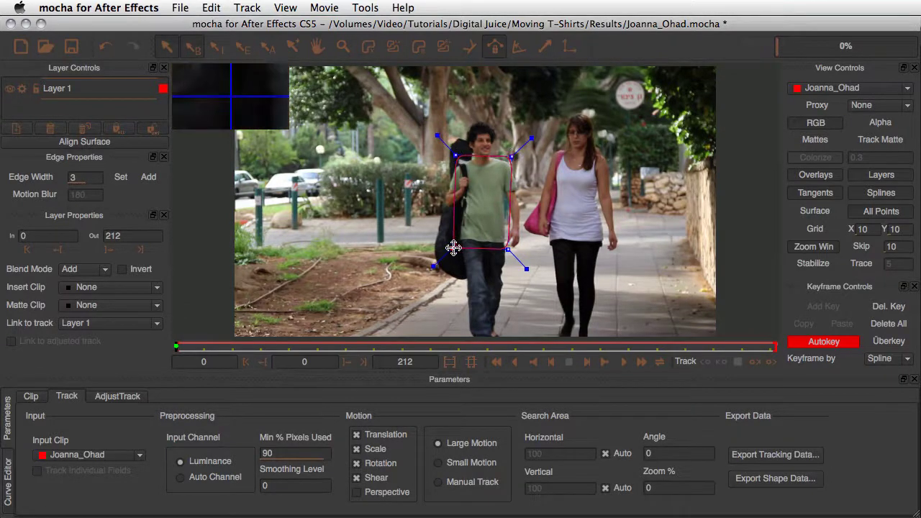
left_click_drag(508, 250, 513, 247)
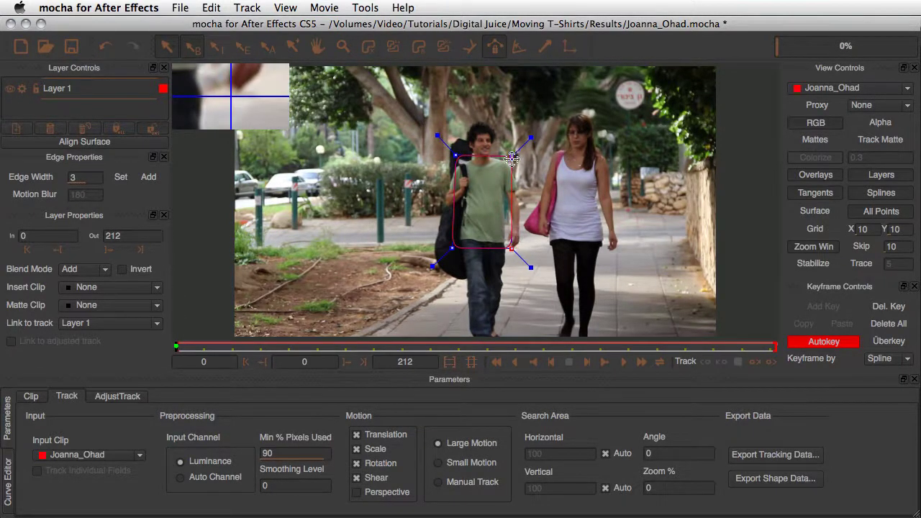
left_click_drag(512, 158, 454, 159)
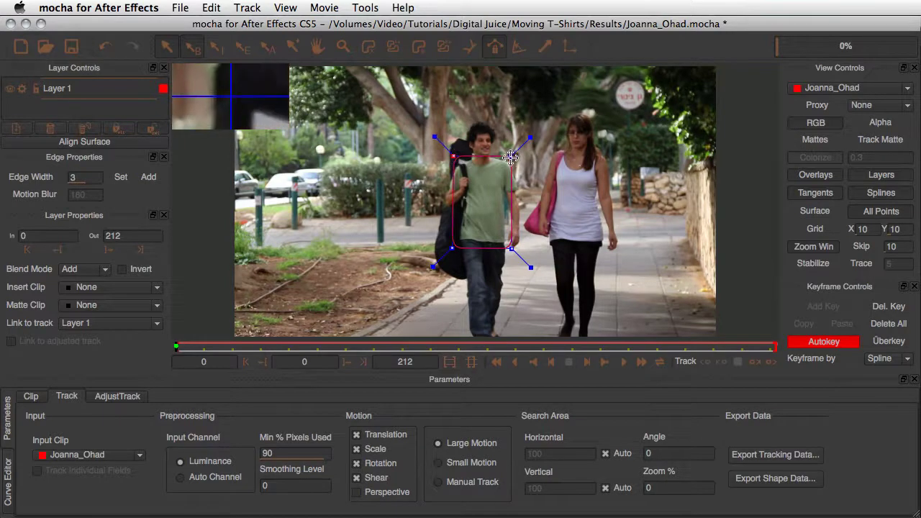
left_click_drag(511, 158, 513, 158)
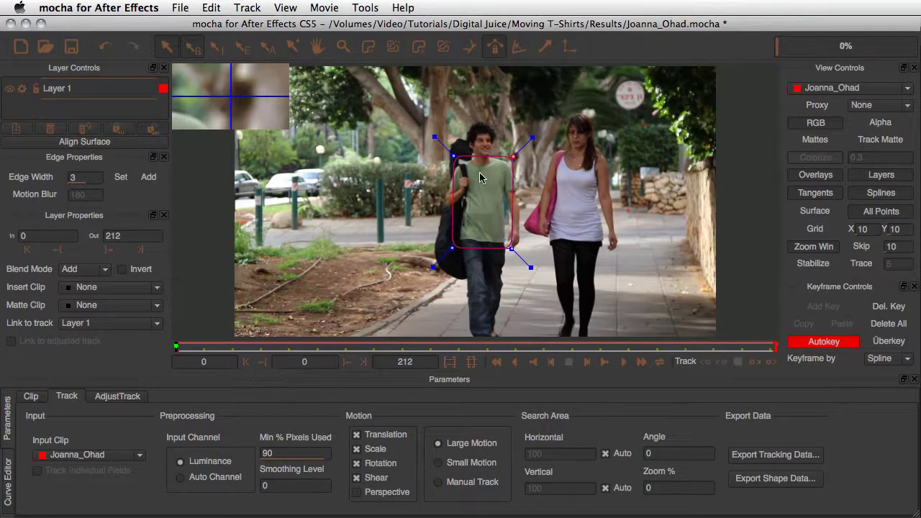
left_click_drag(453, 156, 512, 159)
left_click_drag(454, 161, 453, 158)
left_click(511, 161)
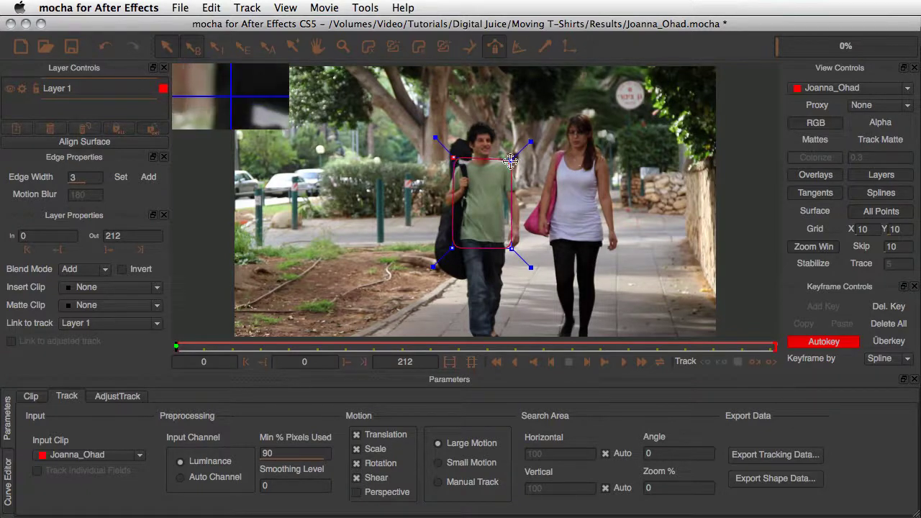
left_click(512, 159)
left_click_drag(512, 159, 512, 156)
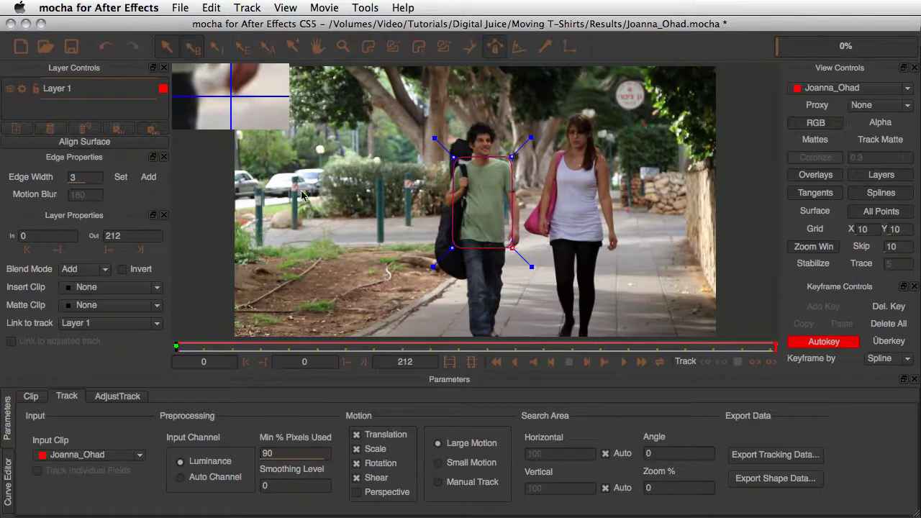
Rename the spline layer Layer 1 as Green T Shirt
left_click(65, 89)
double_click(67, 88)
double_click(67, 88)
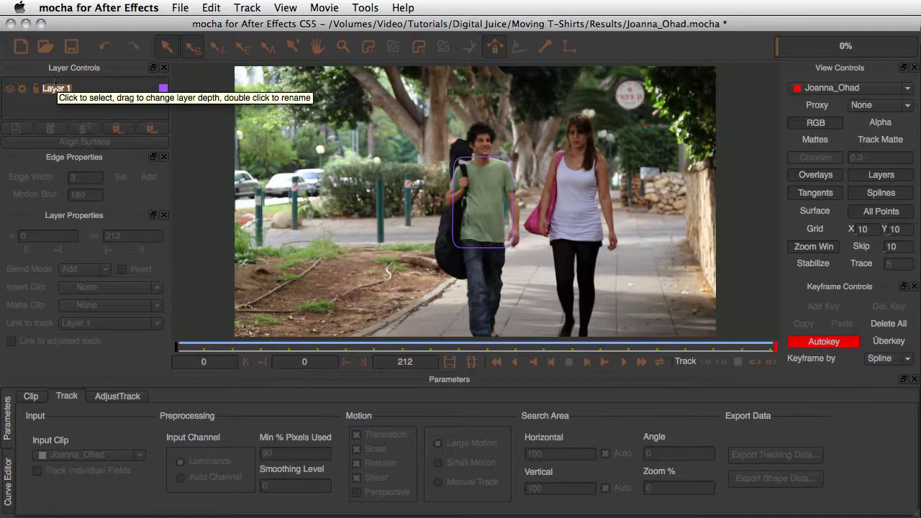
type("Green T Shirt")
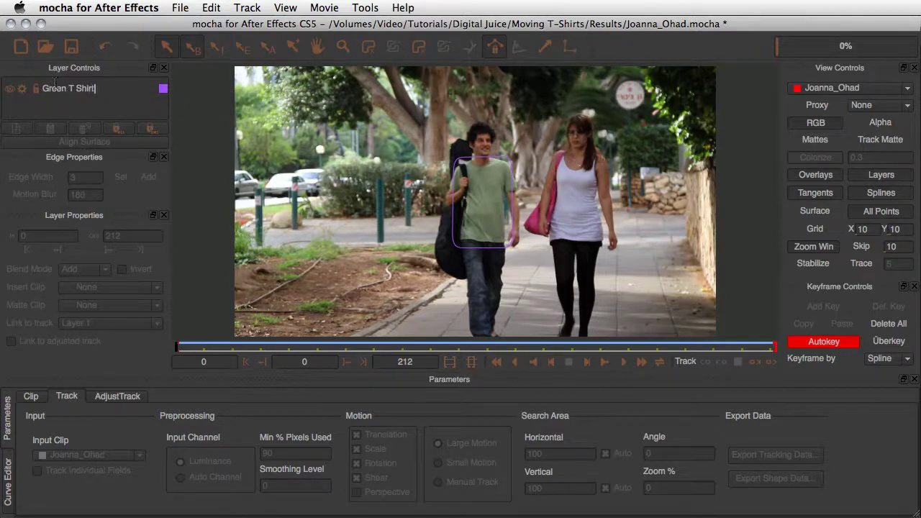
key("Return")
Draw a second closed four-point X-spline around the woman's white shirt at frame 0
left_click(369, 49)
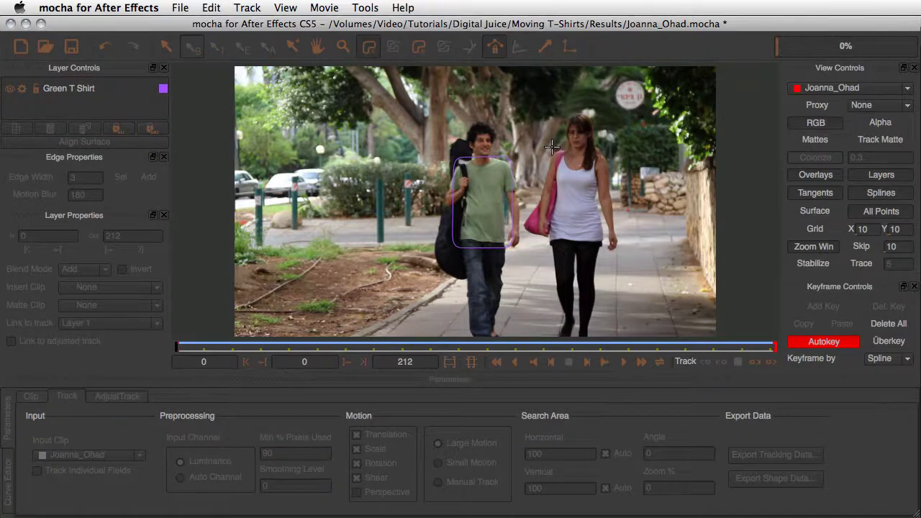
left_click(552, 147)
left_click(608, 150)
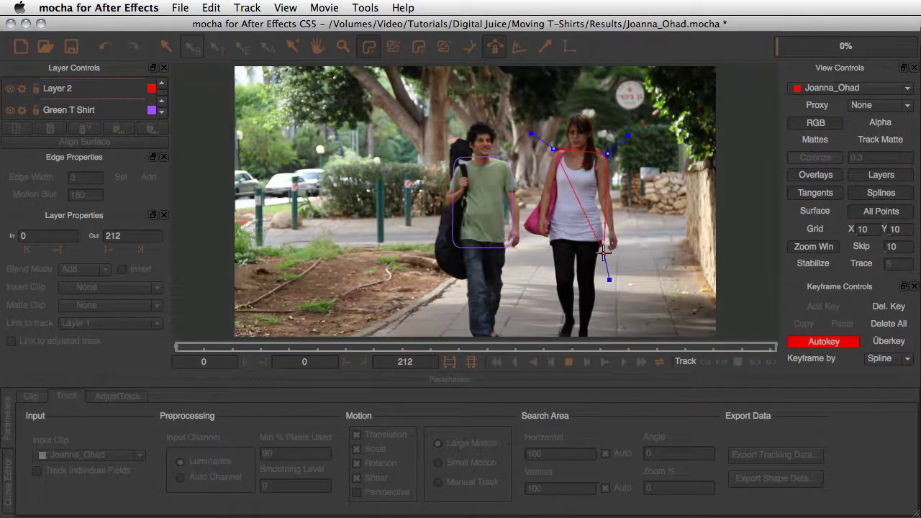
left_click(602, 258)
left_click(544, 257)
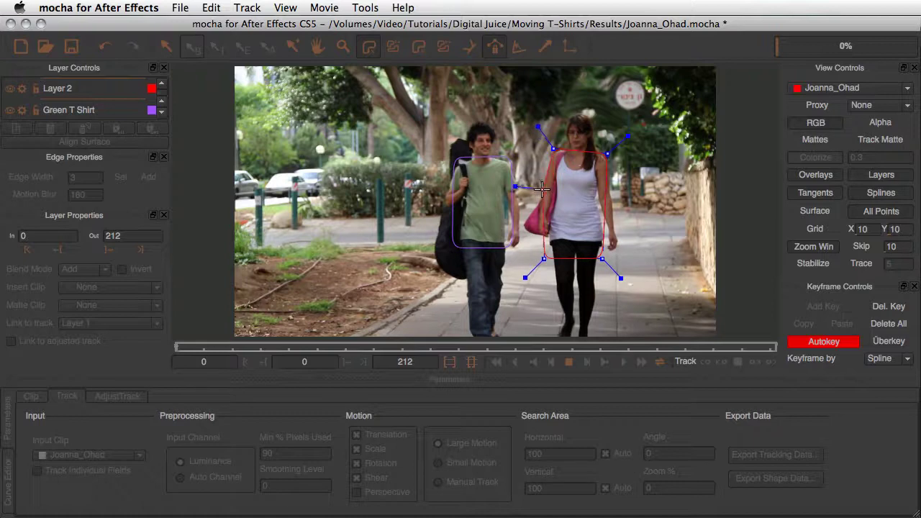
right_click(545, 257)
Adjust the corner points of the white shirt's spline so it frames the torso from shoulders to just below the hem
left_click_drag(550, 256, 547, 251)
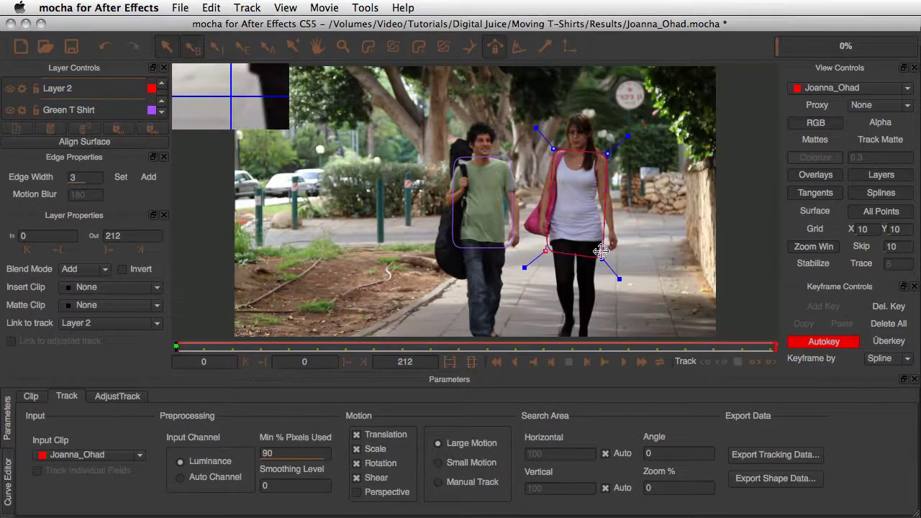
left_click_drag(601, 258, 605, 253)
left_click_drag(608, 154, 548, 150)
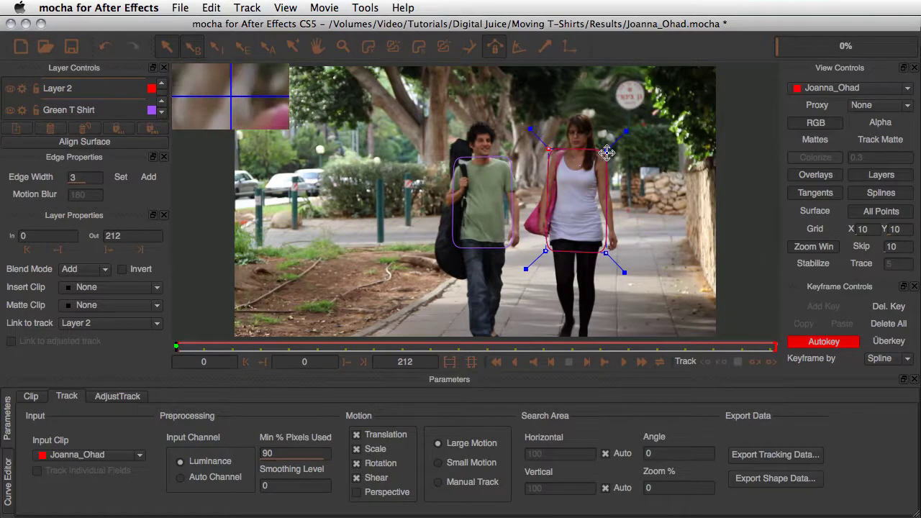
left_click_drag(551, 249, 547, 249)
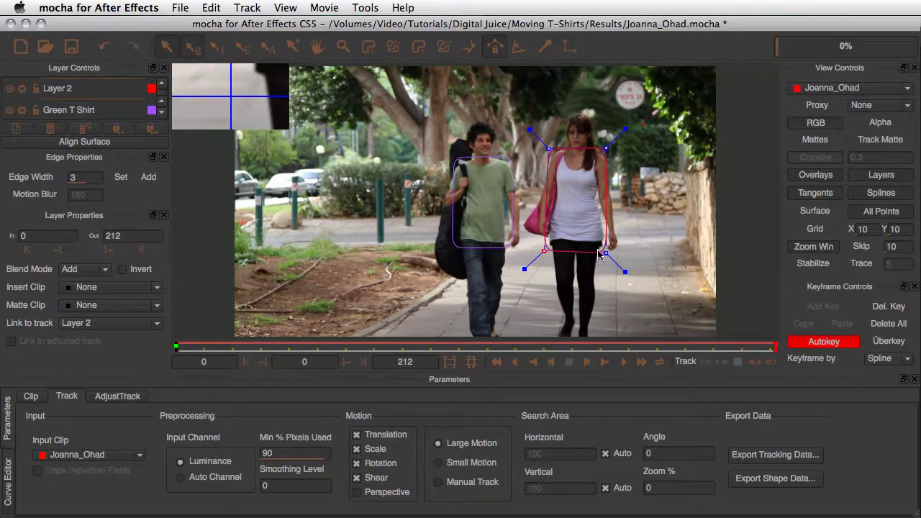
left_click_drag(548, 149, 546, 149)
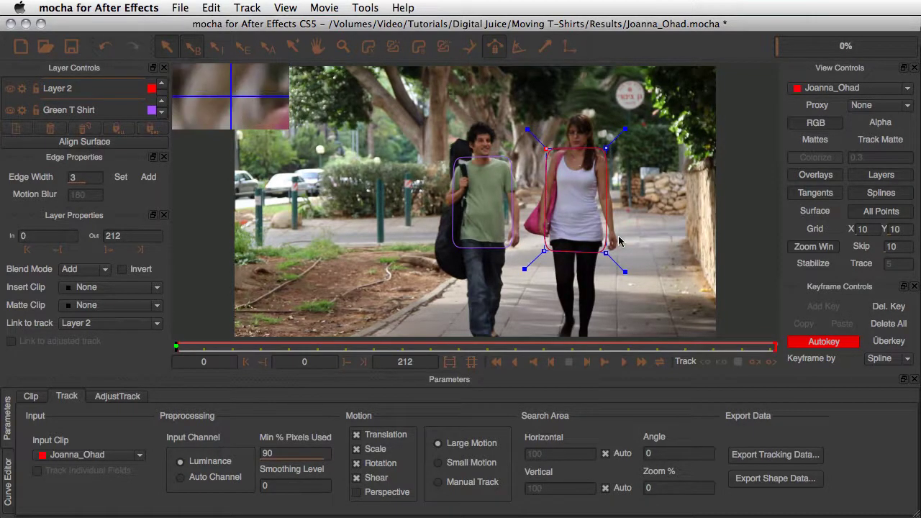
Fine-tune the lower corner points of the white shirt's spline and rename Layer 2 as White T Shirt
left_click_drag(605, 249, 605, 248)
left_click_drag(547, 247, 544, 248)
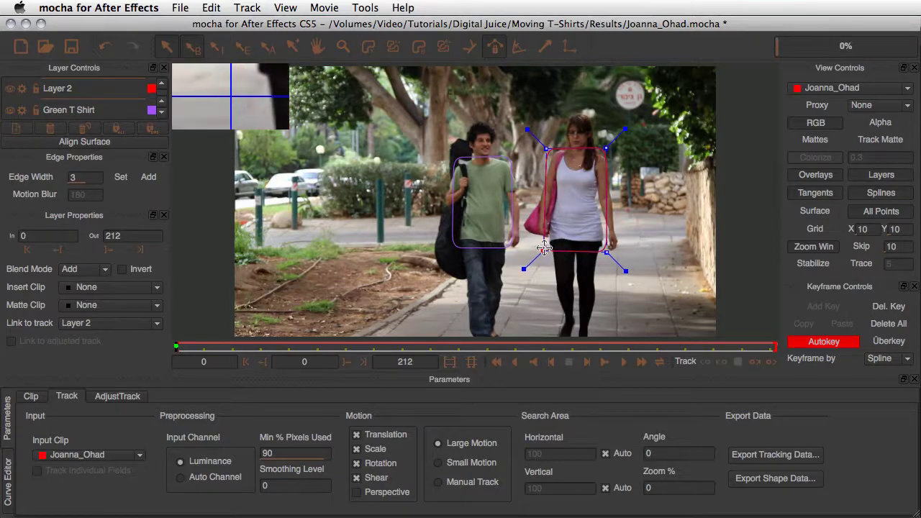
left_click(63, 93)
left_click(66, 92)
left_click(66, 92)
double_click(61, 92)
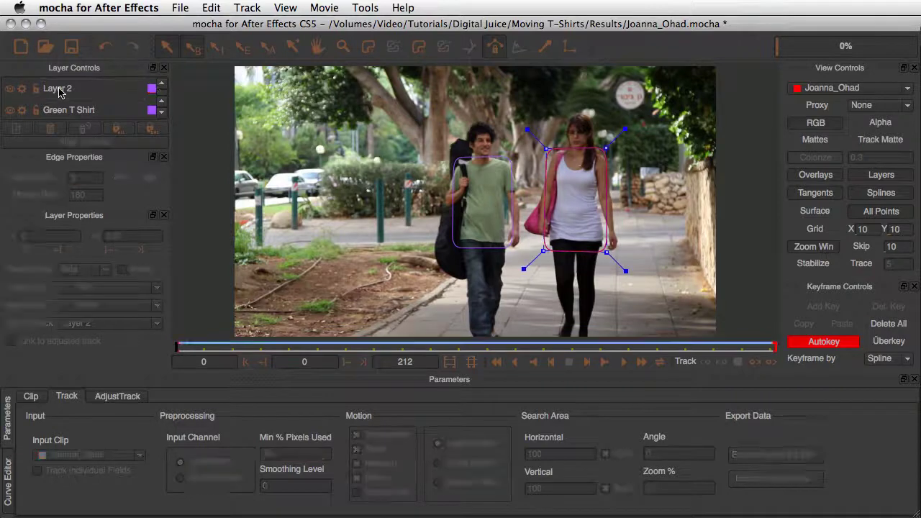
type("White T Shirt")
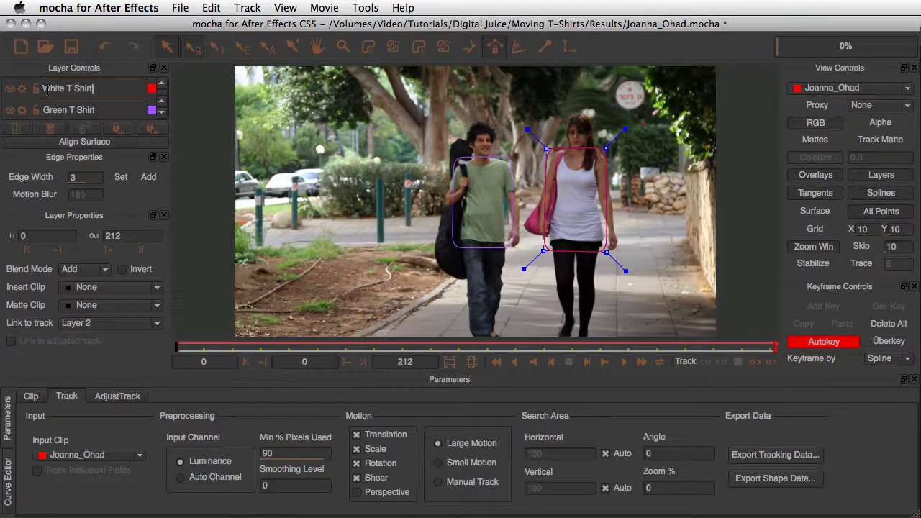
key("Return")
Enable Perspective motion for the shirt layers and track their splines forward from frame 0
left_click(72, 112)
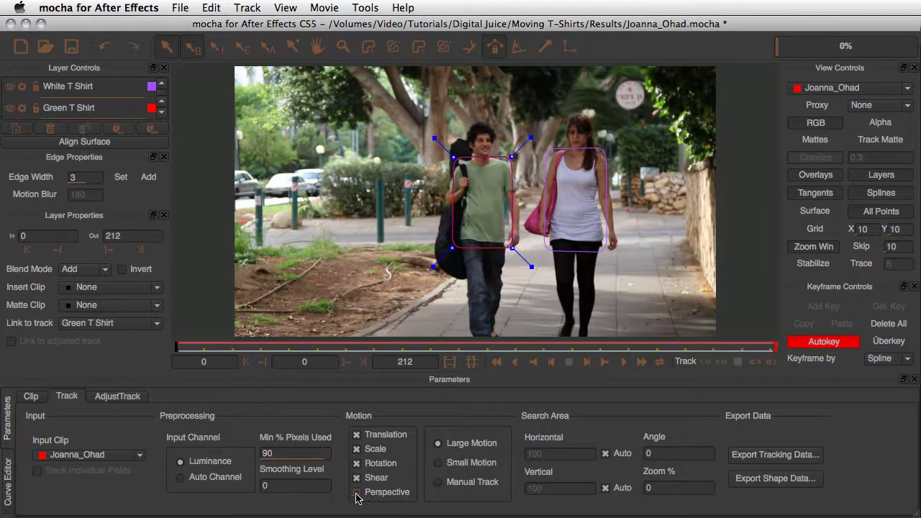
left_click(356, 493)
left_click(91, 96)
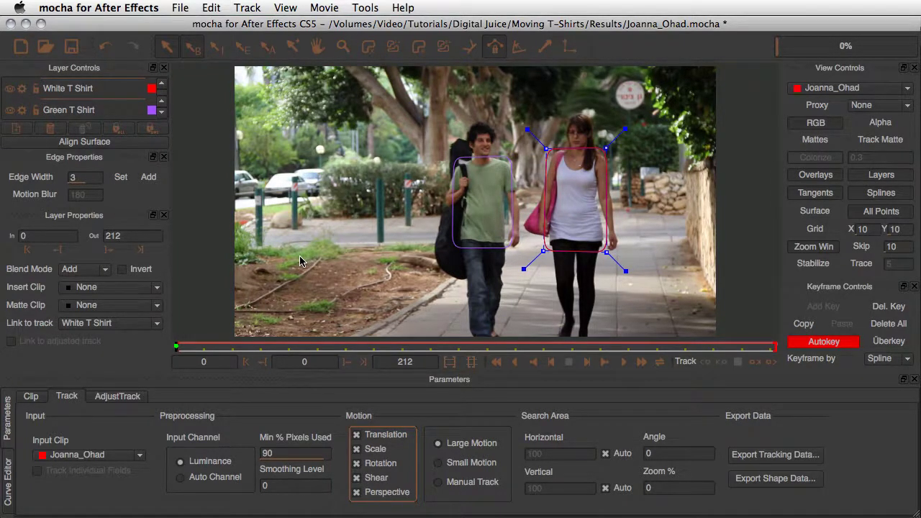
left_click(770, 366)
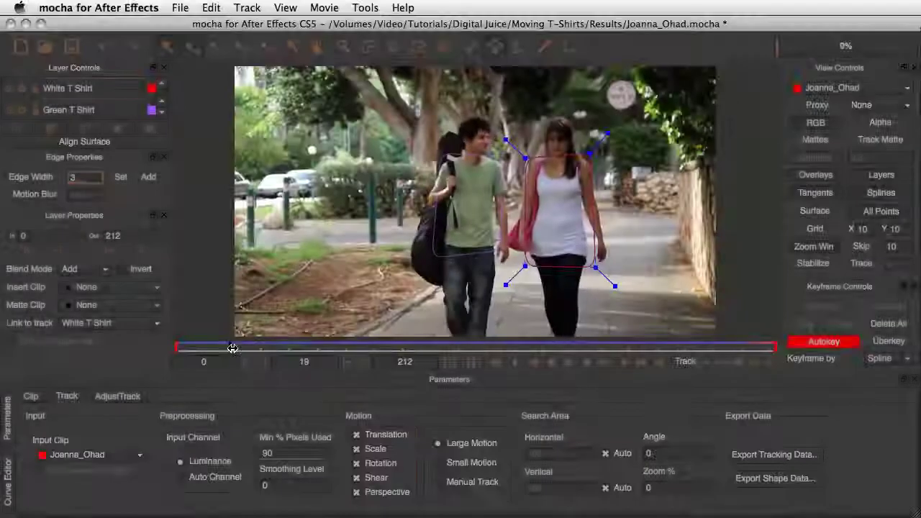
Review the track up to frame 168 and set the Green T Shirt layer's out point there
left_click_drag(232, 348, 653, 336)
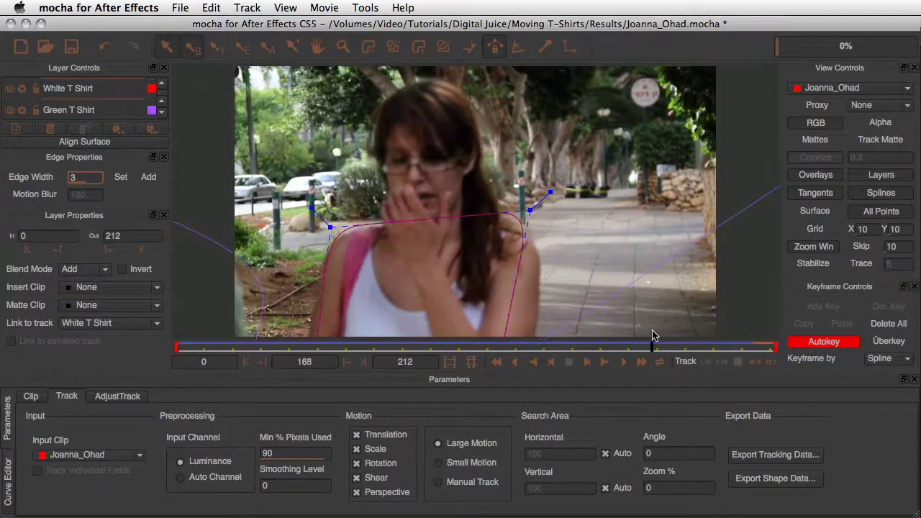
left_click(67, 110)
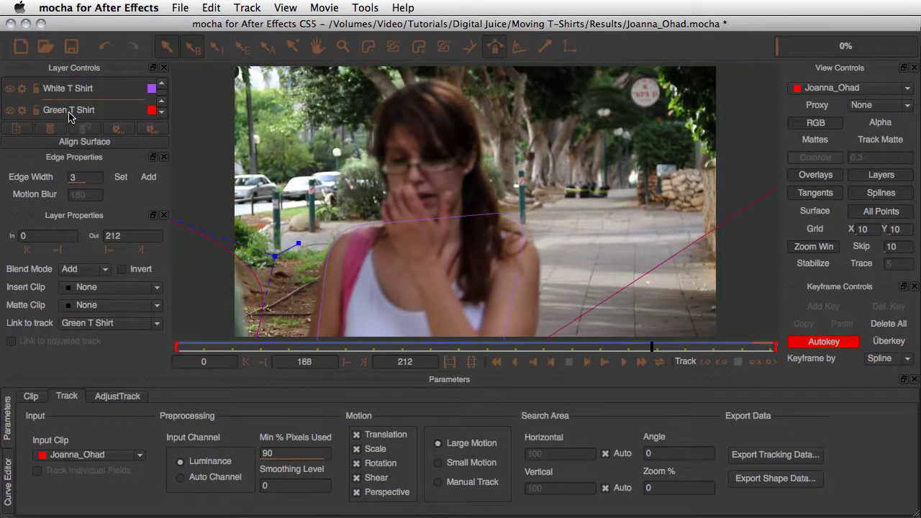
left_click(141, 251)
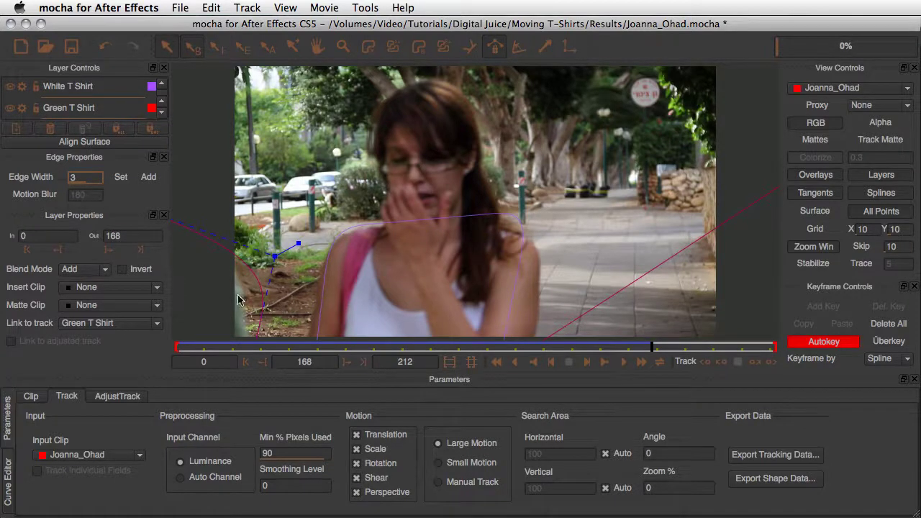
Set the White T Shirt layer's out point to frame 193 and return to frame 0
left_click_drag(650, 349, 720, 346)
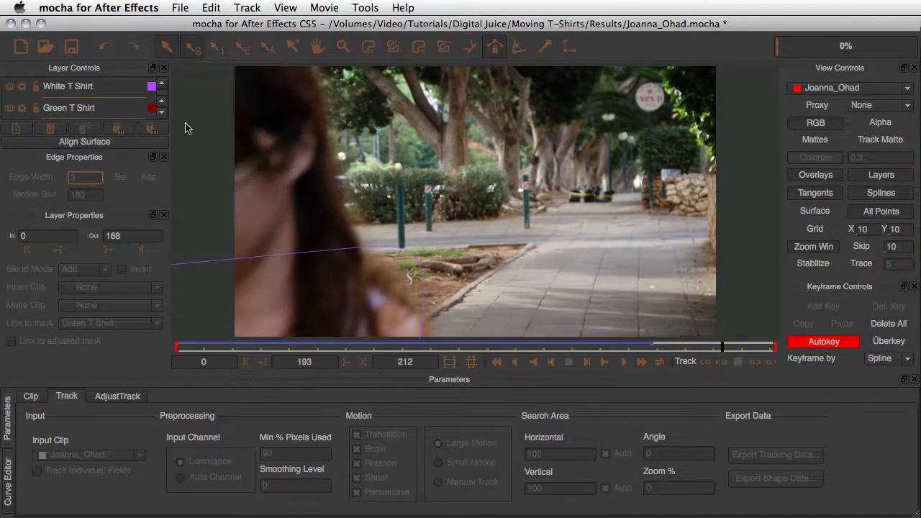
left_click(86, 89)
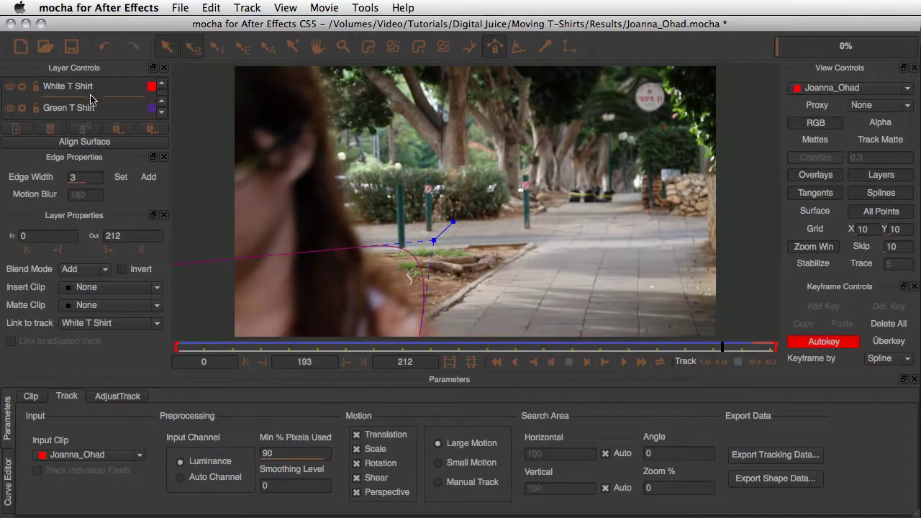
left_click(141, 250)
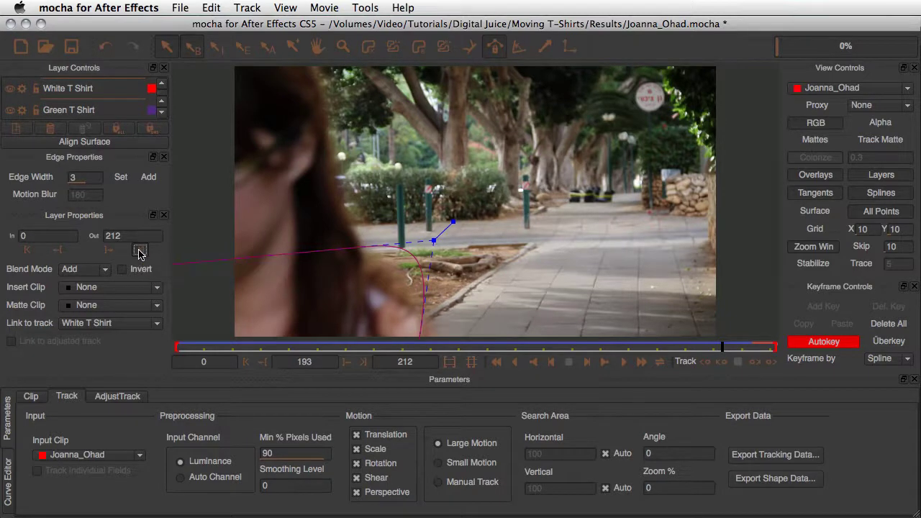
left_click_drag(720, 347, 180, 353)
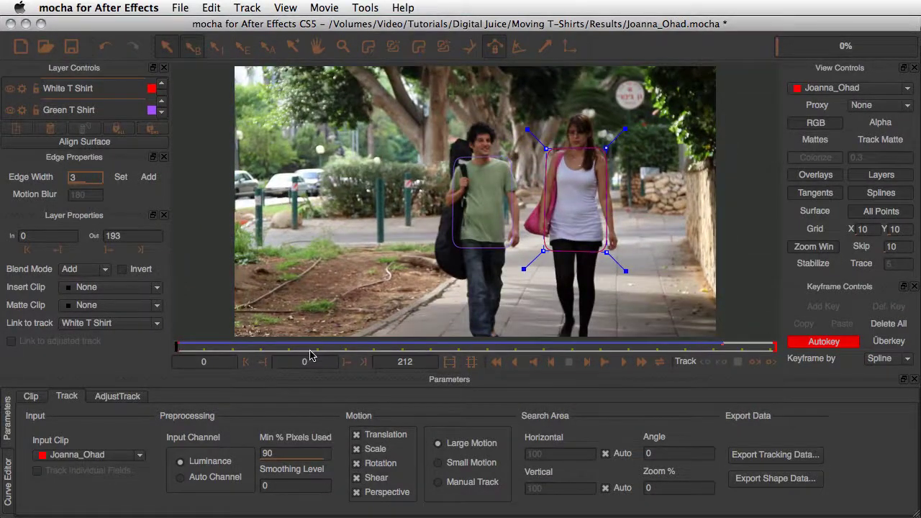
Show the planar surface and fit the White T Shirt surface's four corners inside the shirt, from the chest to just above the hem
left_click(811, 212)
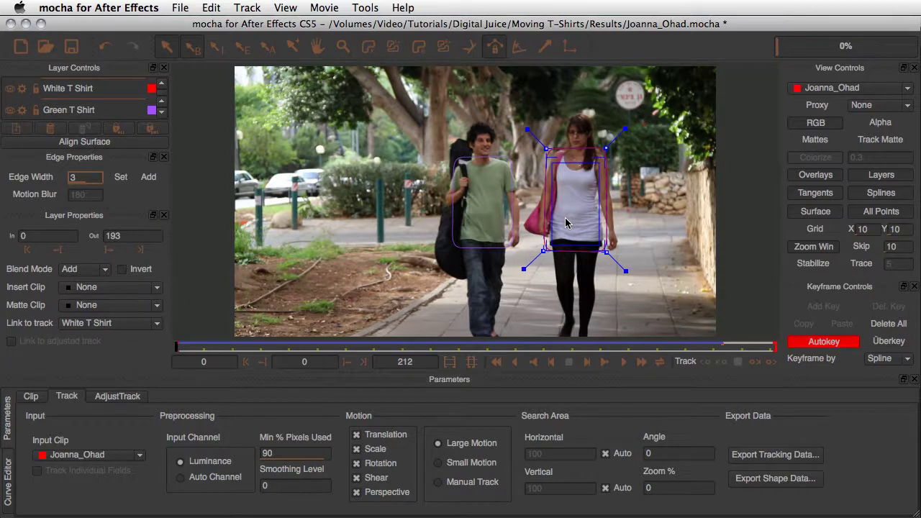
key("z")
left_click_drag(569, 228, 601, 101)
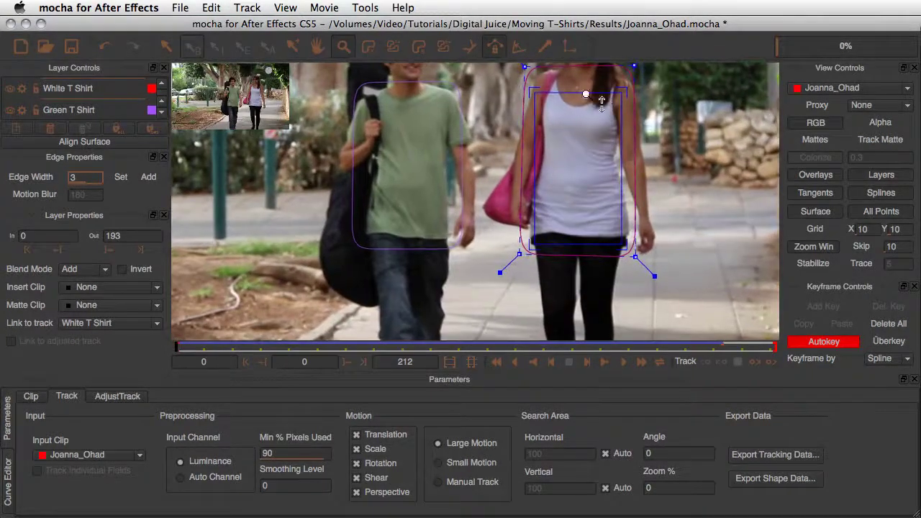
left_click_drag(543, 100, 548, 113)
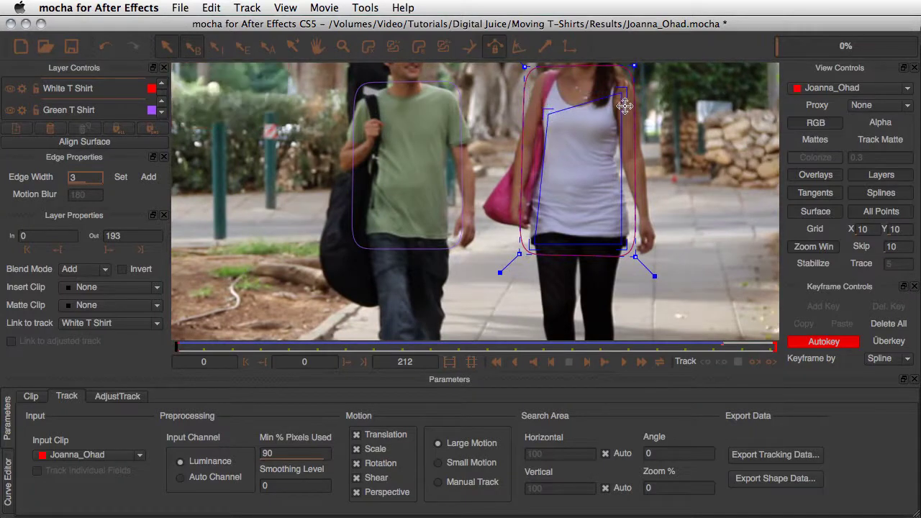
left_click_drag(623, 95, 610, 116)
left_click_drag(532, 244, 538, 215)
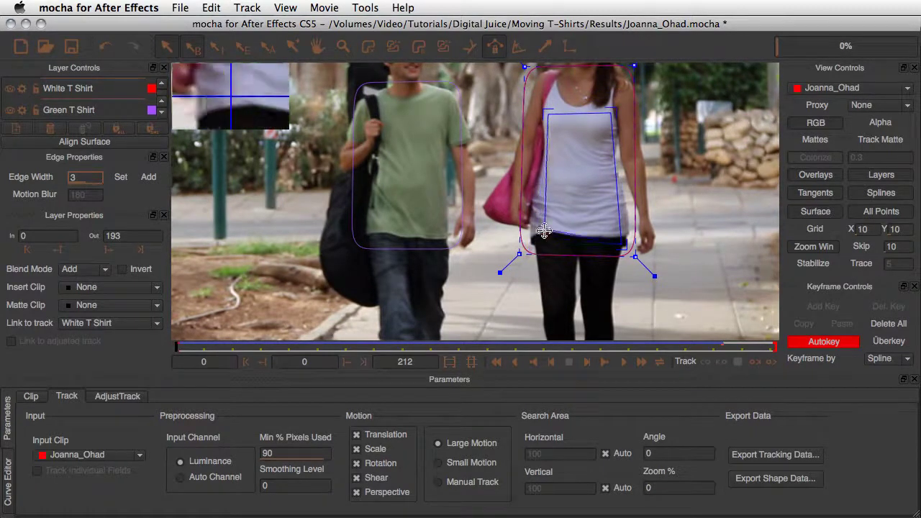
left_click_drag(623, 245, 605, 215)
left_click_drag(609, 113, 548, 114)
left_click_drag(540, 215, 545, 219)
left_click_drag(607, 227, 604, 216)
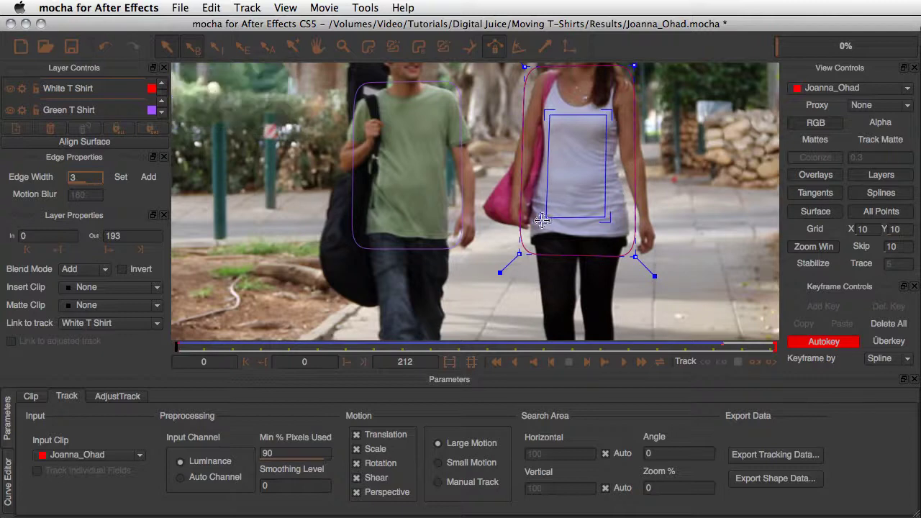
left_click_drag(546, 218, 546, 216)
Fit the Green T Shirt surface's four corners into an upright rectangle on the front of the shirt, from chest to just above the hem
left_click(61, 112)
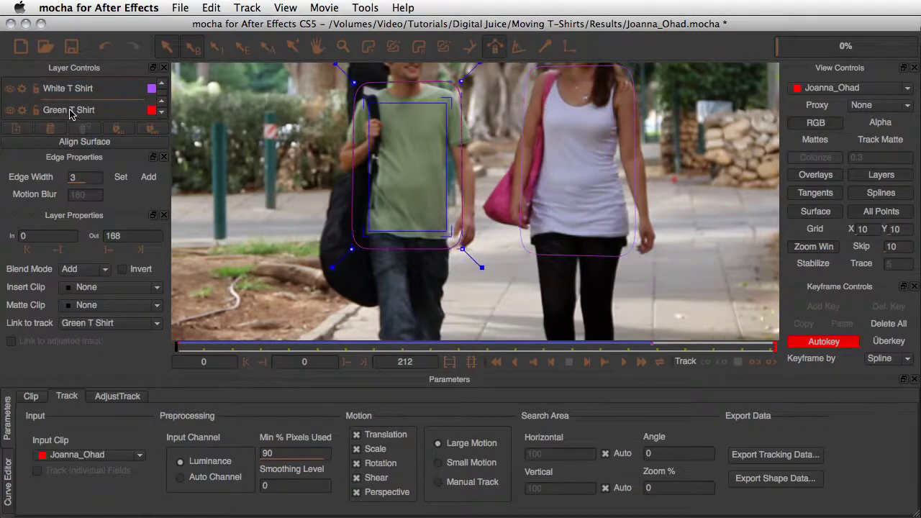
left_click_drag(368, 103, 389, 116)
left_click_drag(446, 104, 436, 118)
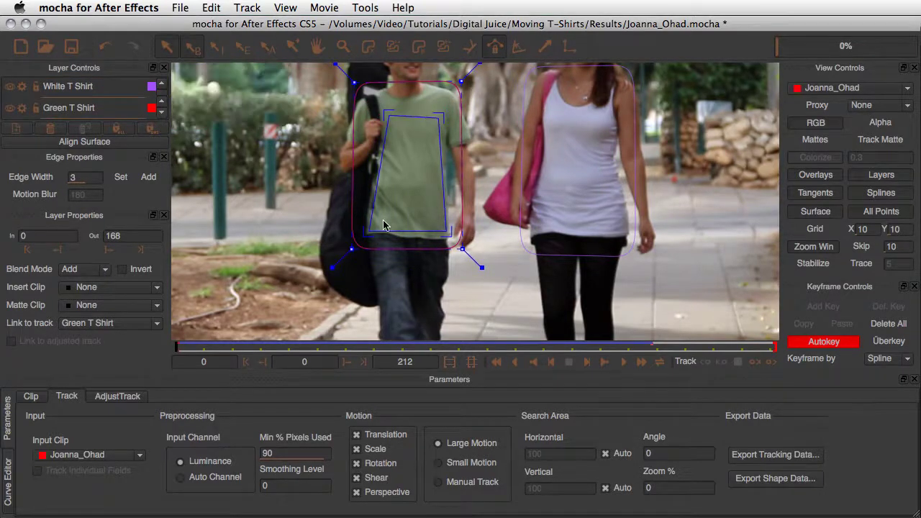
left_click_drag(369, 230, 382, 217)
left_click_drag(447, 232, 440, 226)
left_click_drag(387, 116, 389, 119)
left_click_drag(381, 217, 384, 216)
left_click_drag(440, 222, 439, 219)
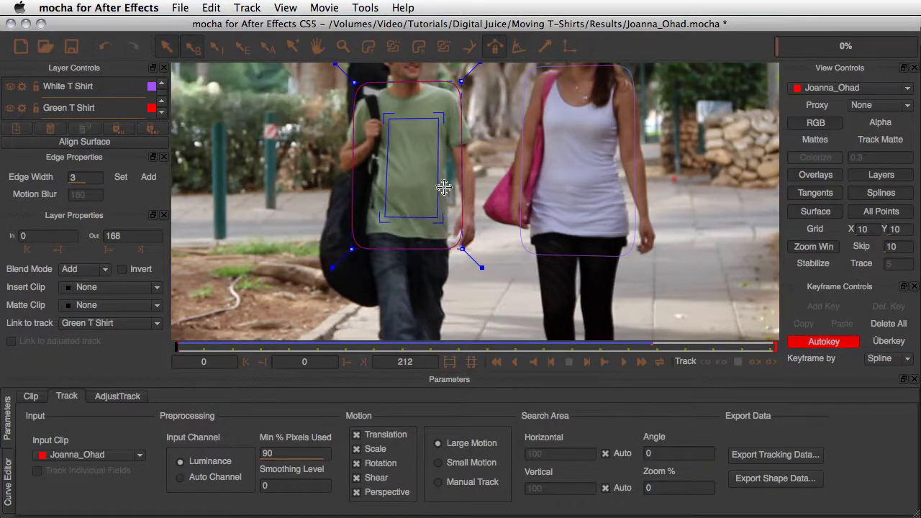
left_click_drag(439, 121, 433, 119)
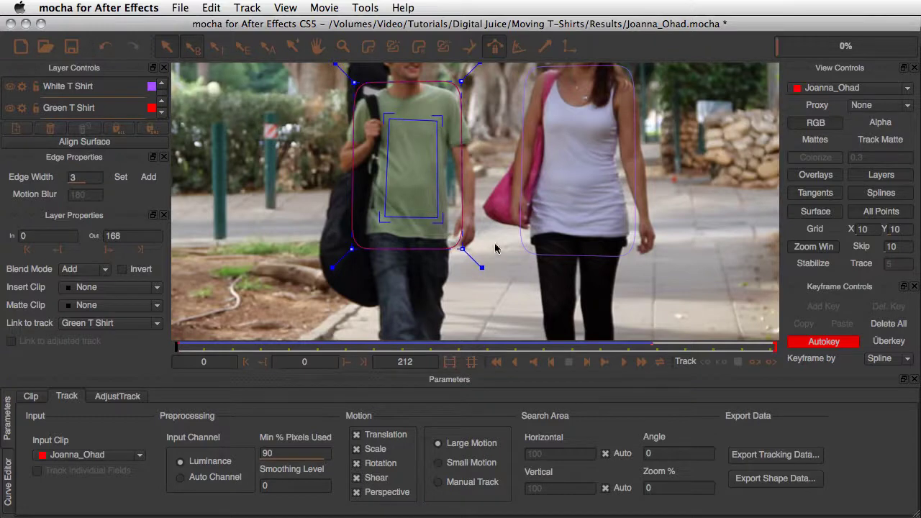
left_click_drag(383, 217, 436, 216)
left_click_drag(383, 216, 386, 217)
mouse_move(439, 121)
left_mouse_down()
mouse_move(386, 120)
mouse_move(442, 120)
left_mouse_up()
left_click_drag(385, 219, 438, 219)
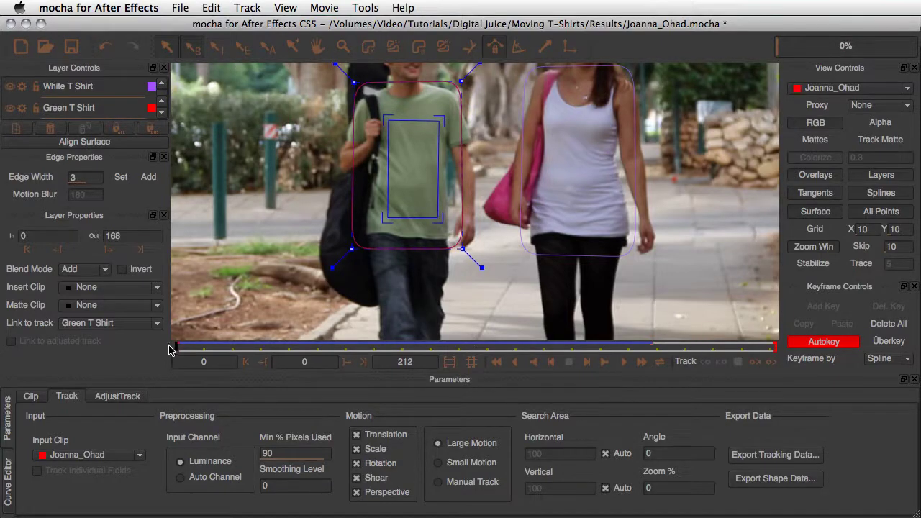
Check both surfaces through the clip, lower the White T Shirt surface's two upper corners at frame 173, and refine them at frame 0
left_click_drag(171, 350, 329, 349)
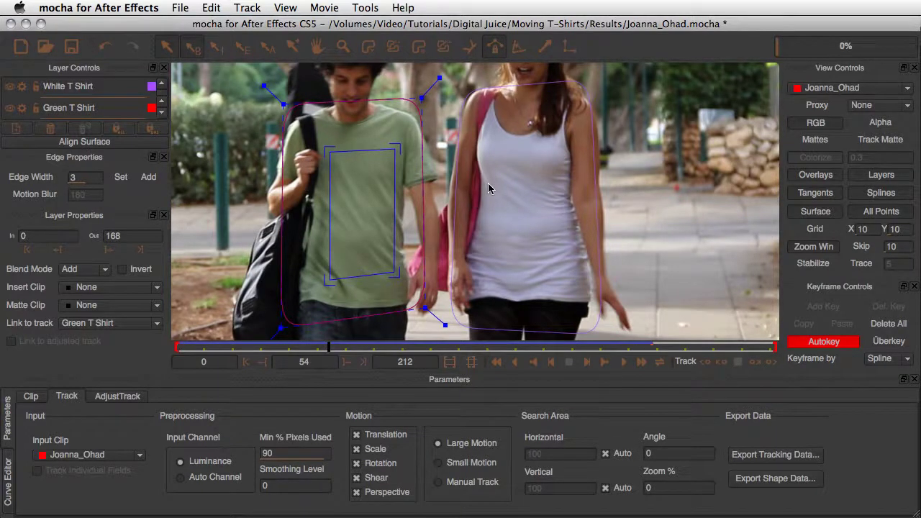
key("asterisk")
left_click_drag(331, 349, 469, 339)
left_click(67, 88)
left_click_drag(569, 333, 666, 335)
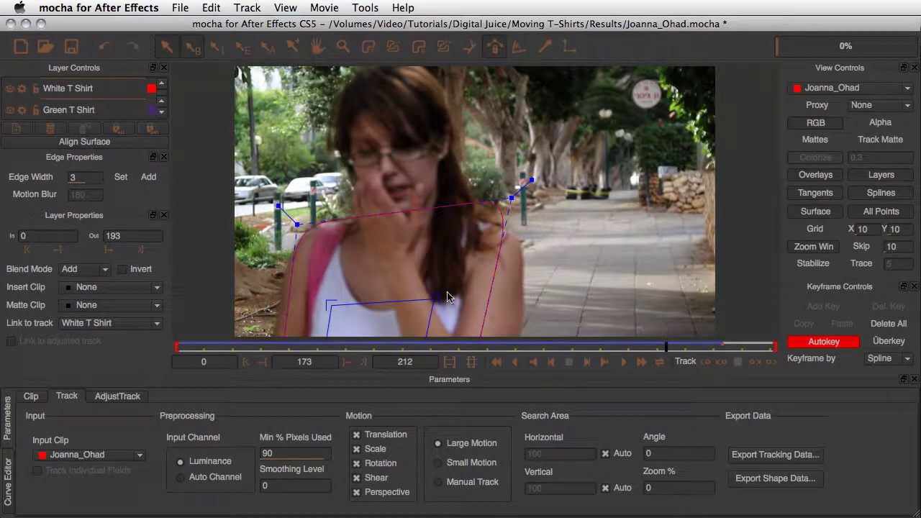
left_click_drag(434, 298, 436, 314)
left_click_drag(327, 301, 324, 311)
left_click_drag(666, 347, 169, 346)
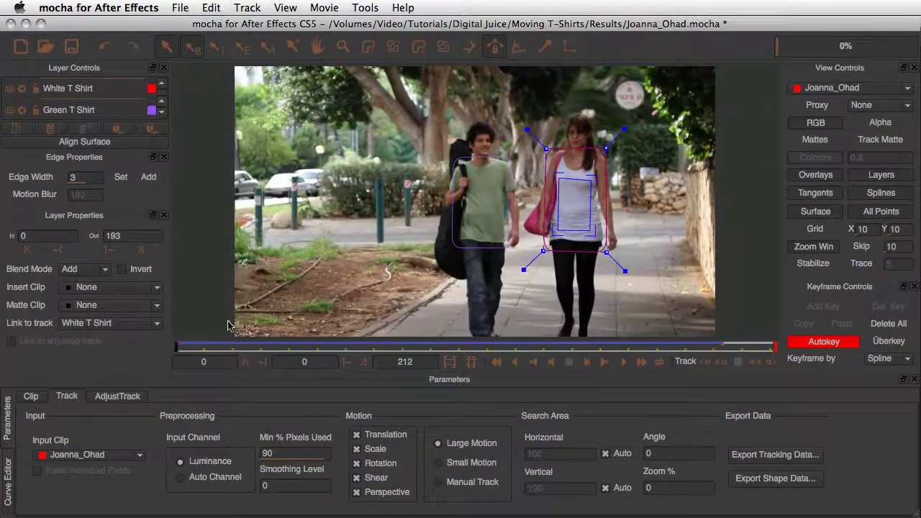
left_click_drag(557, 178, 558, 179)
Preview the Logo and Grid8x8 insert clips on the White T Shirt surface
left_click(131, 288)
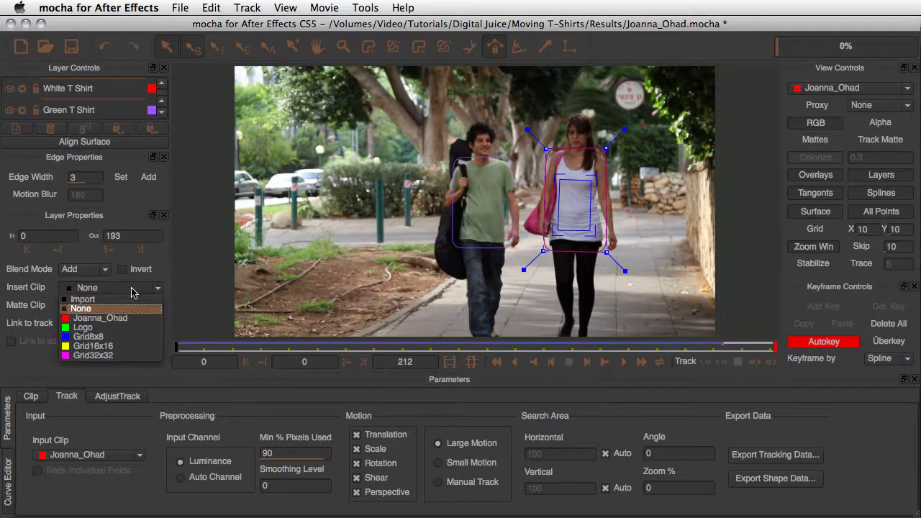
left_click(132, 328)
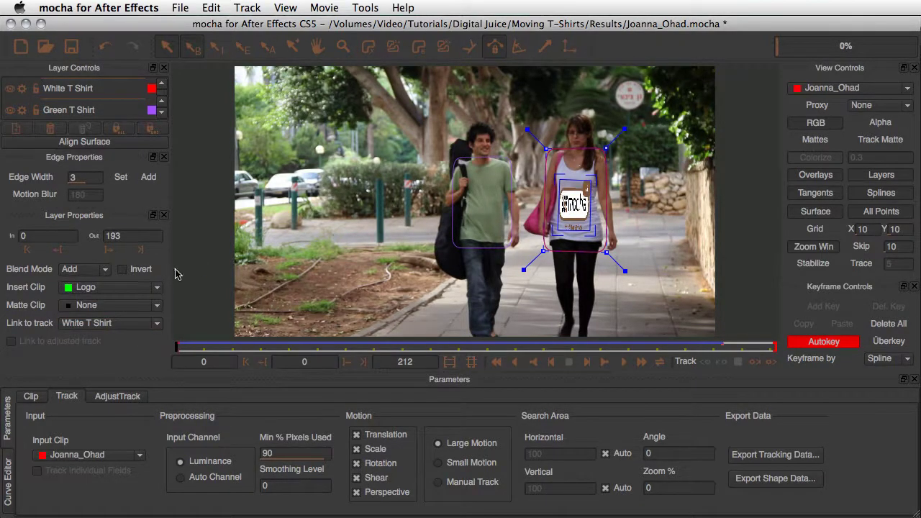
left_click(123, 288)
left_click(121, 338)
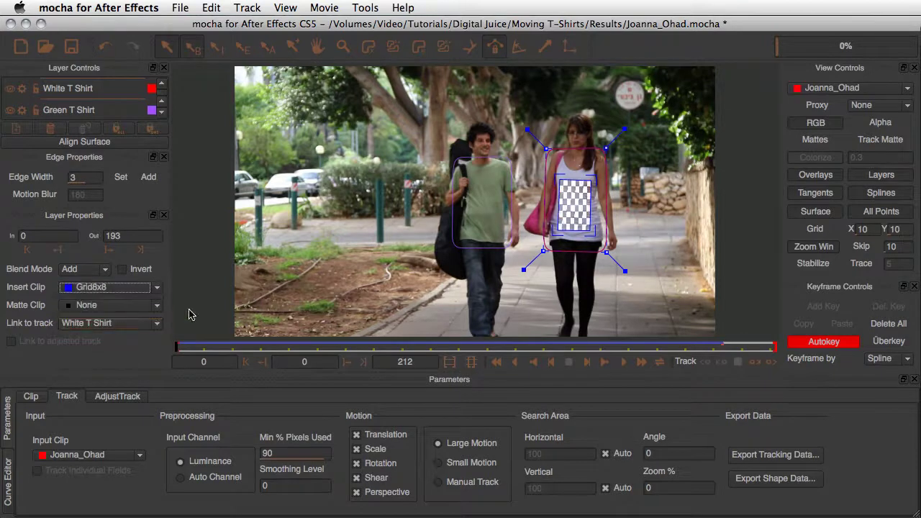
Import White T Shirt.png from the Desktop as the insert clip for the White T Shirt layer
left_click(131, 290)
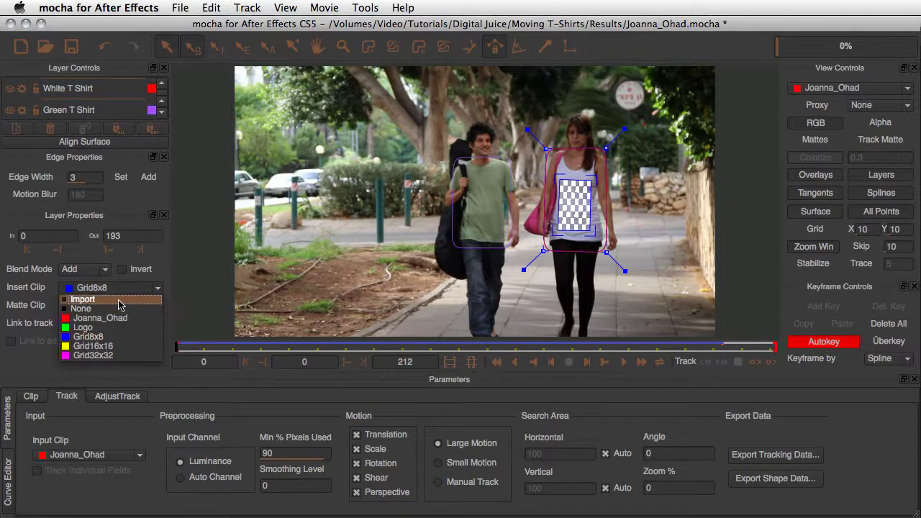
left_click(118, 300)
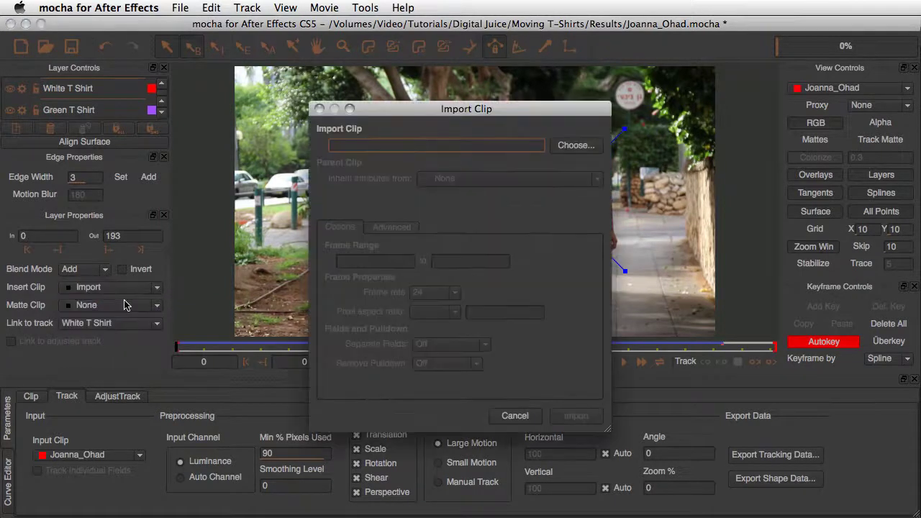
left_click(574, 146)
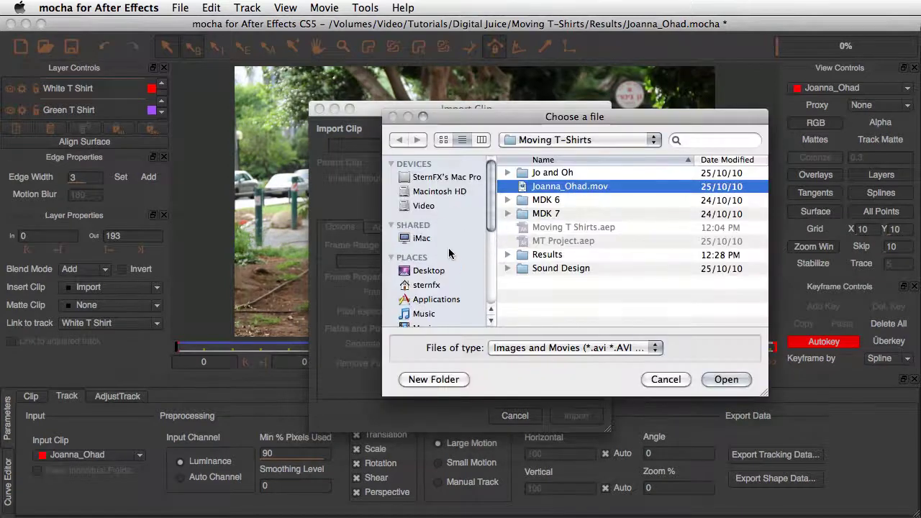
left_click(429, 271)
left_click(572, 229)
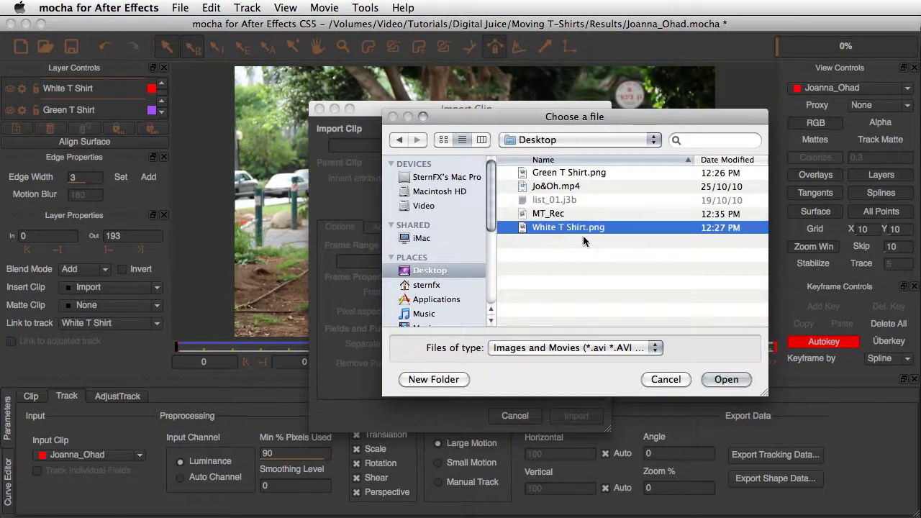
left_click(748, 380)
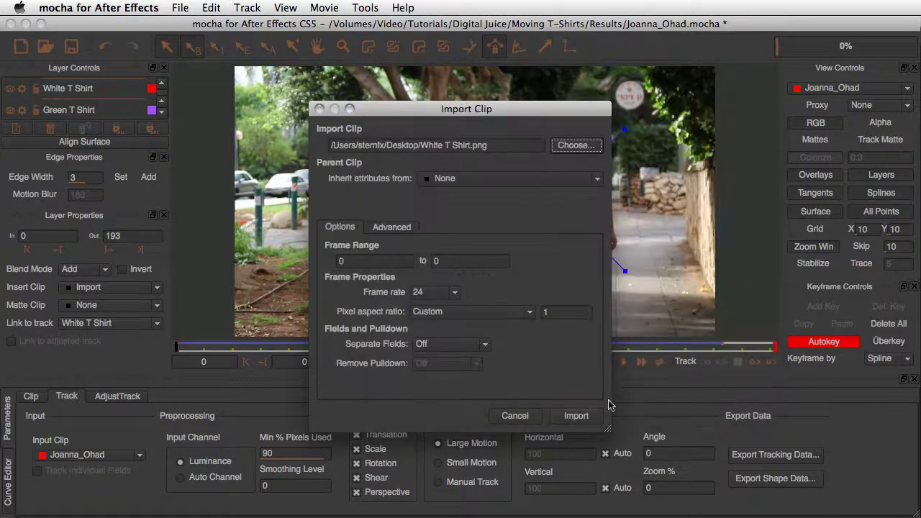
left_click(576, 415)
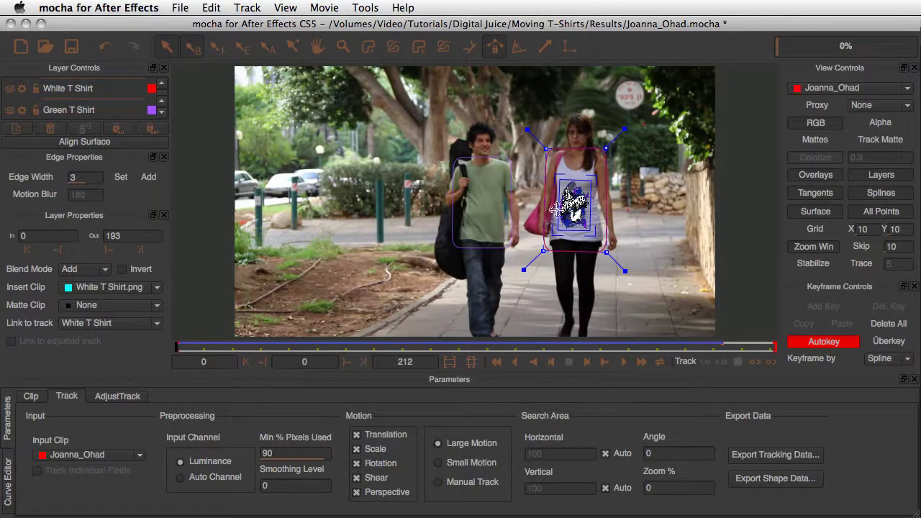
Import Green T Shirt.png from the Desktop as the insert clip for the Green T Shirt layer
left_click(76, 111)
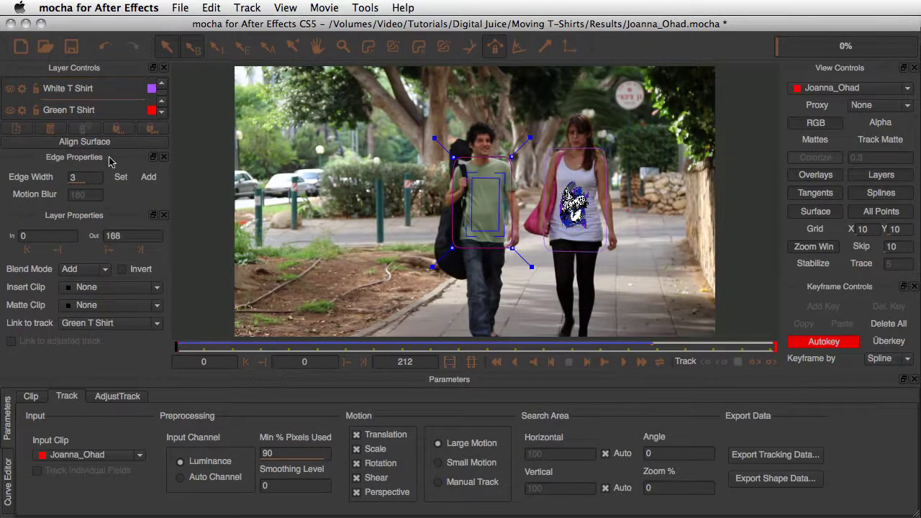
left_click(123, 291)
left_click(124, 300)
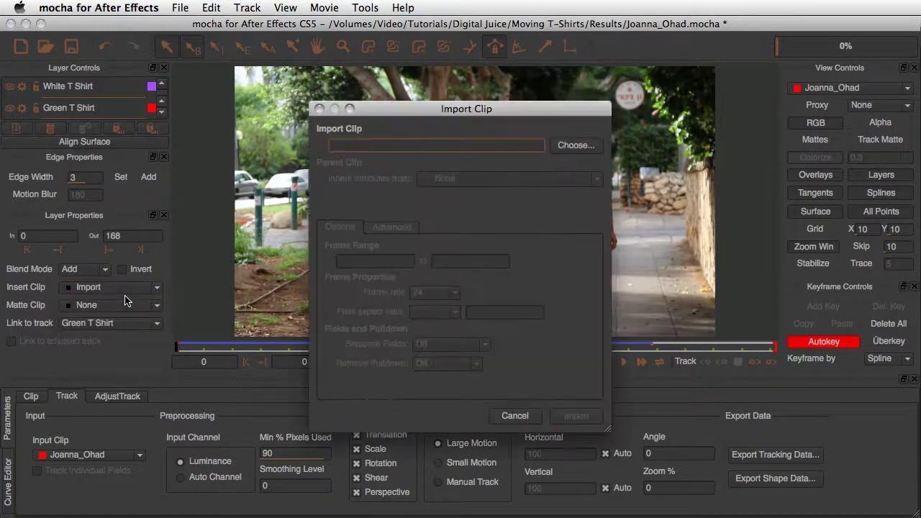
left_click(570, 148)
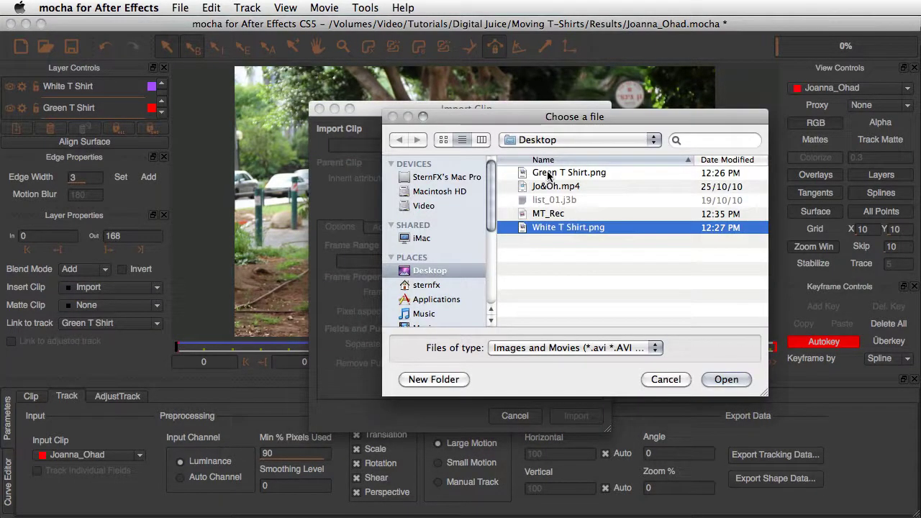
left_click(546, 175)
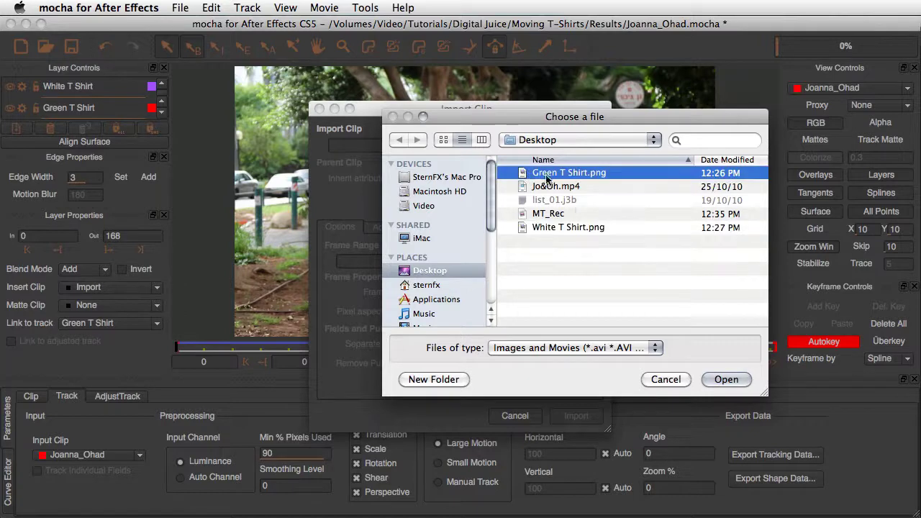
left_click(725, 379)
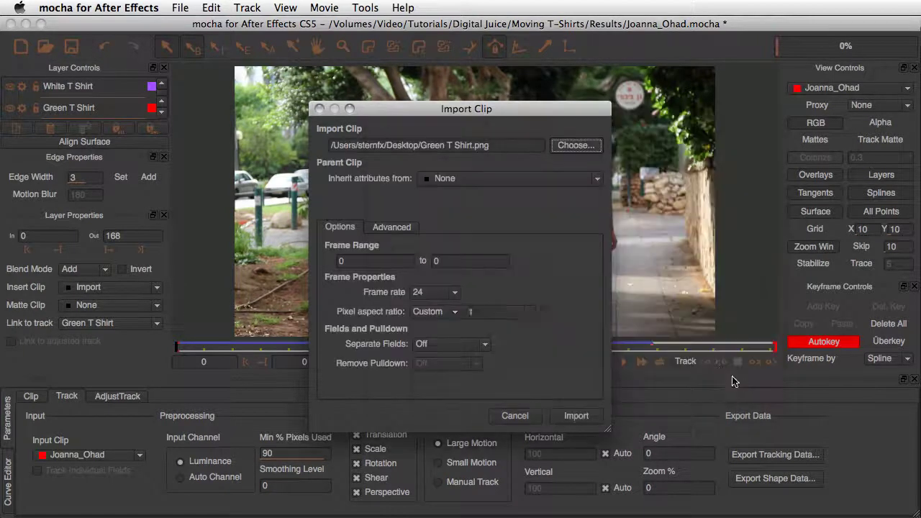
left_click(574, 416)
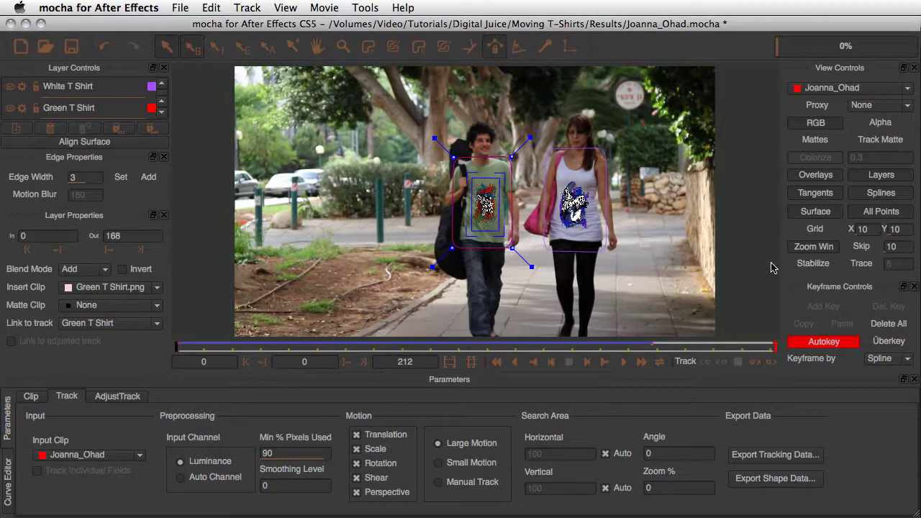
Hide the surface and layer spline overlays and play the clip to preview both graphics on the shirts
left_click(805, 212)
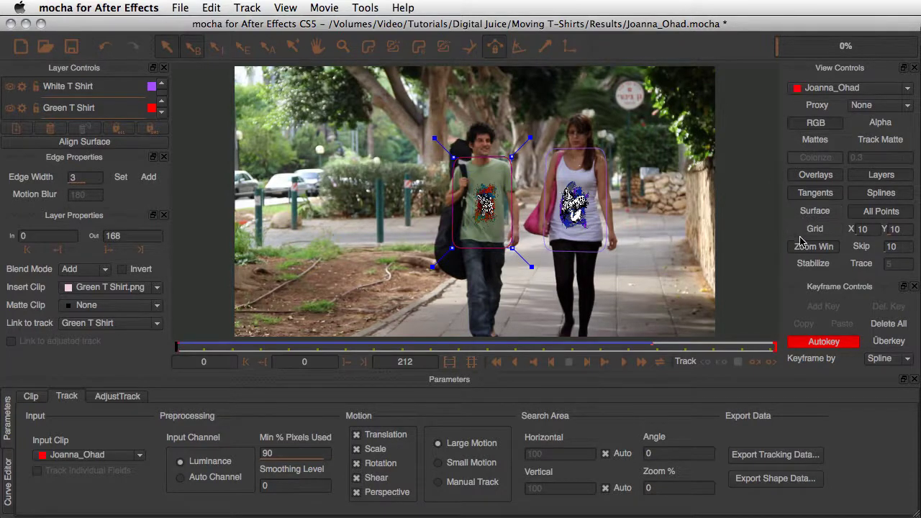
left_click(813, 230)
left_click(816, 229)
left_click(871, 178)
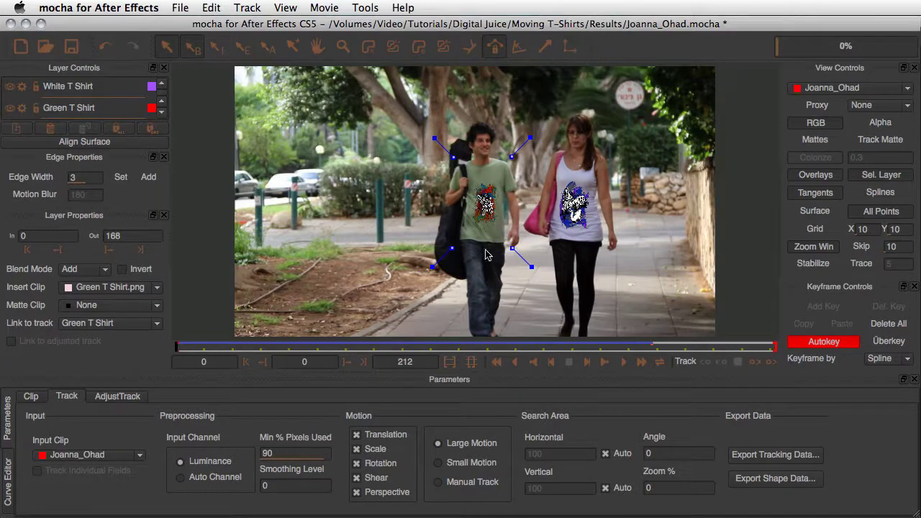
left_click(624, 362)
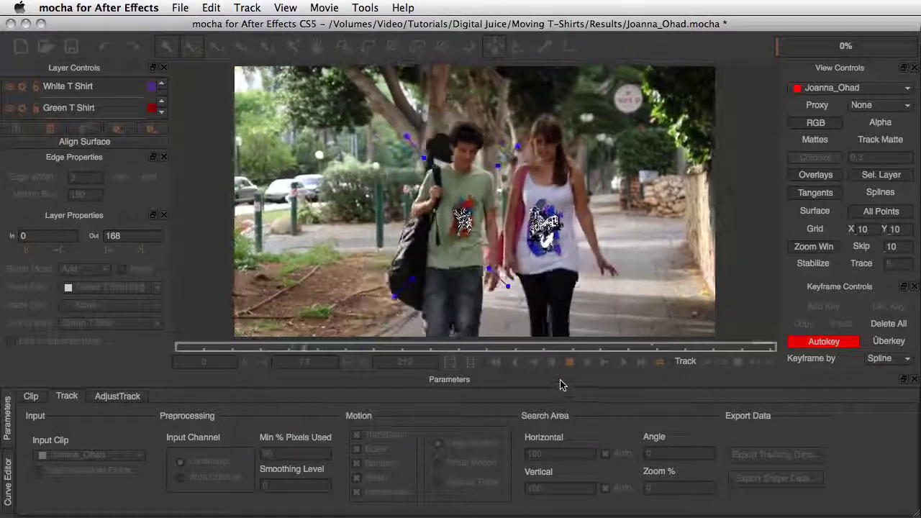
left_click(568, 364)
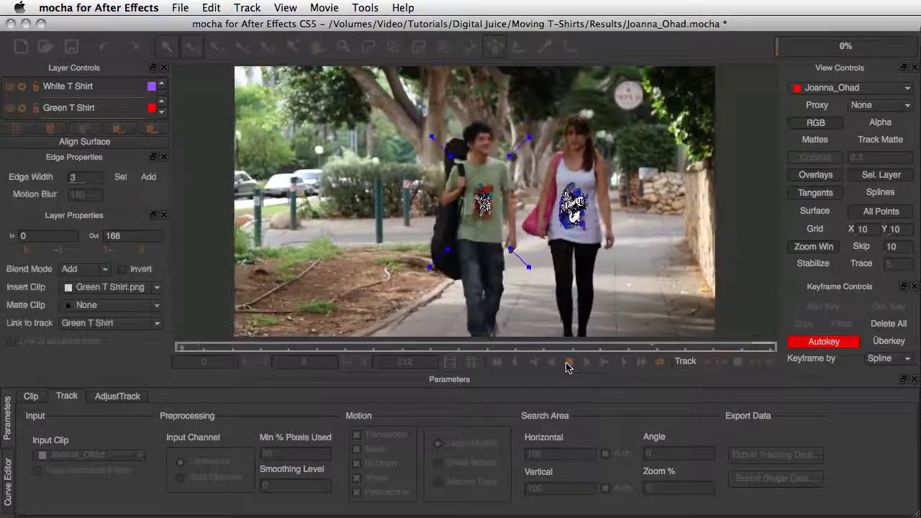
Show the surface again, reshape the Green T Shirt surface's lower edge and upper-left corner at frame 89, and return to frame 0
left_click_drag(185, 349, 426, 349)
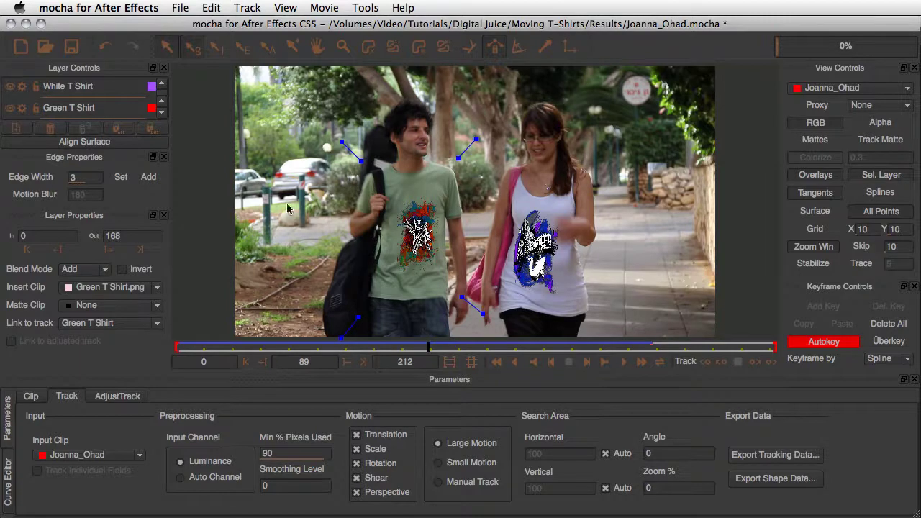
left_click(816, 212)
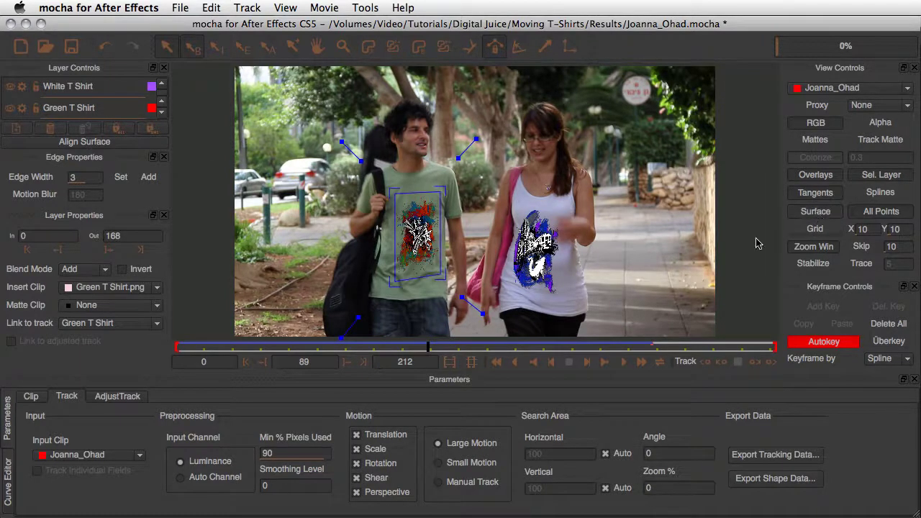
left_click_drag(440, 276, 393, 283)
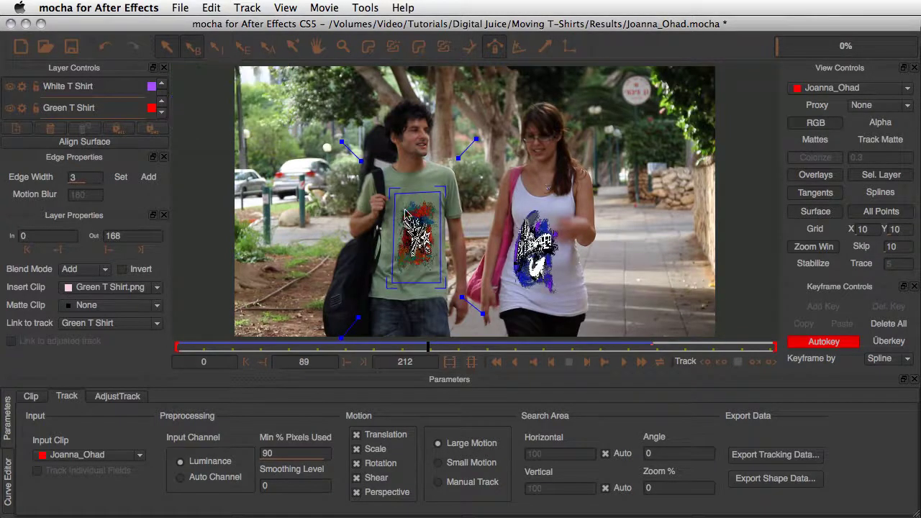
left_click_drag(395, 192, 393, 193)
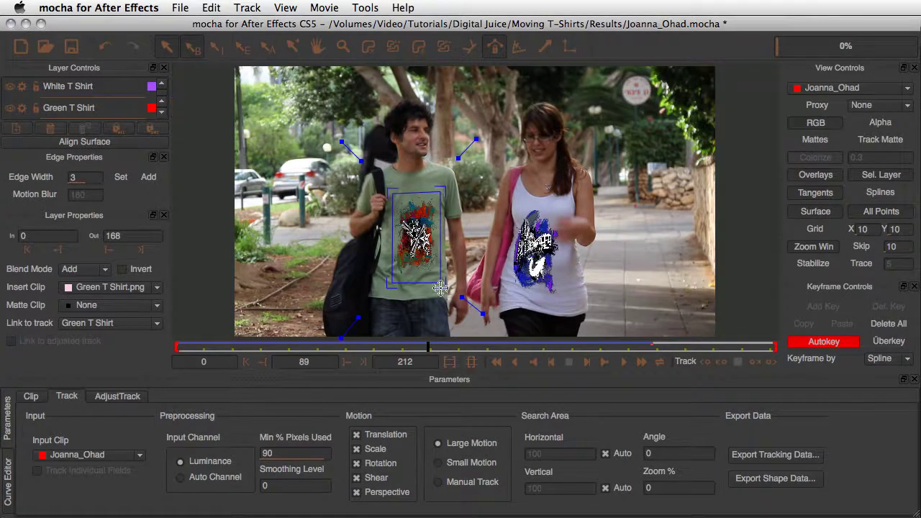
left_click_drag(440, 286, 386, 287)
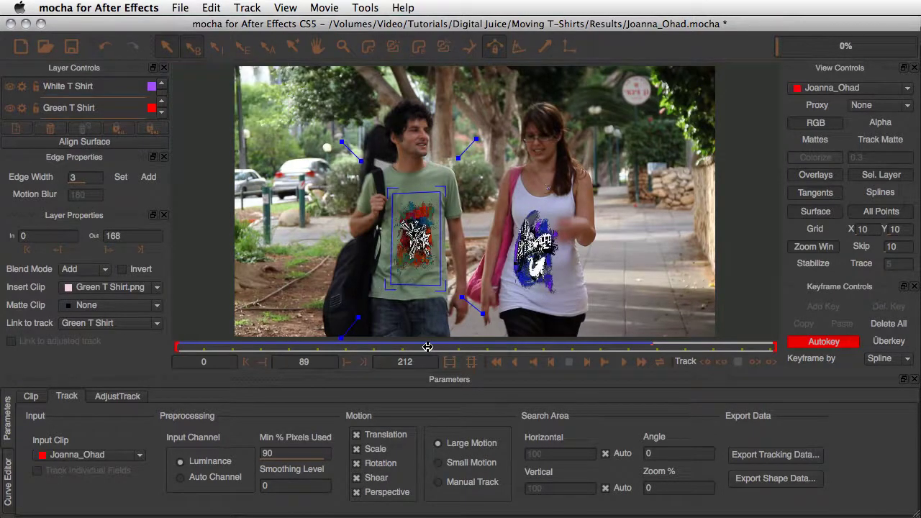
left_click_drag(427, 347, 176, 347)
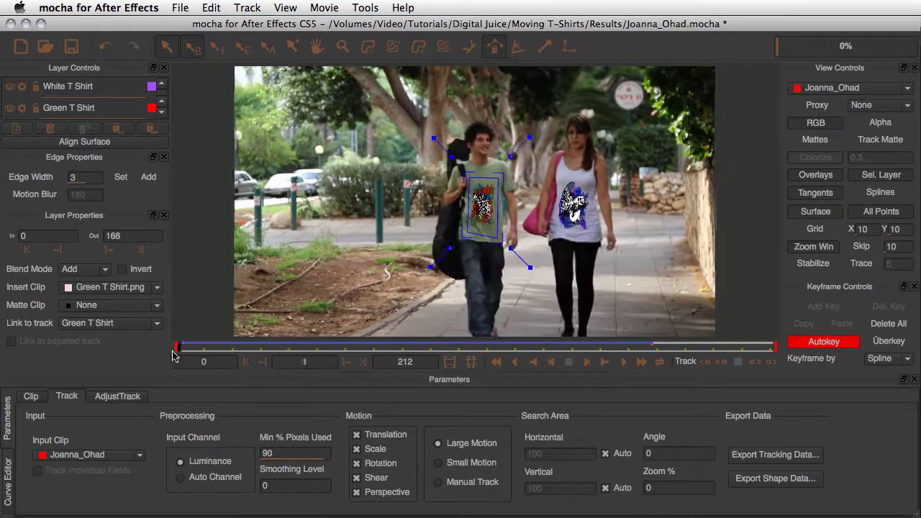
Use AdjustTrack at frame 142 to reposition the Green T Shirt surface's two upper corners, and return to frame 0
left_click(111, 397)
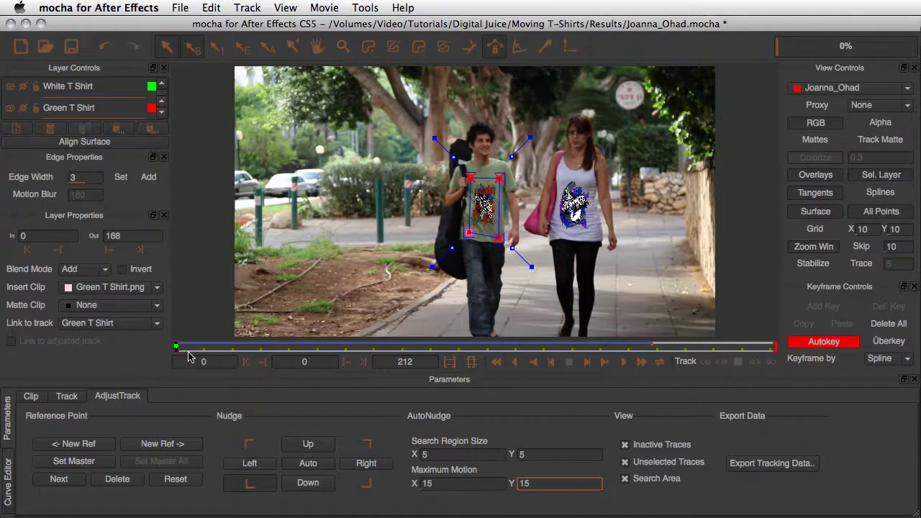
left_click_drag(190, 350, 577, 334)
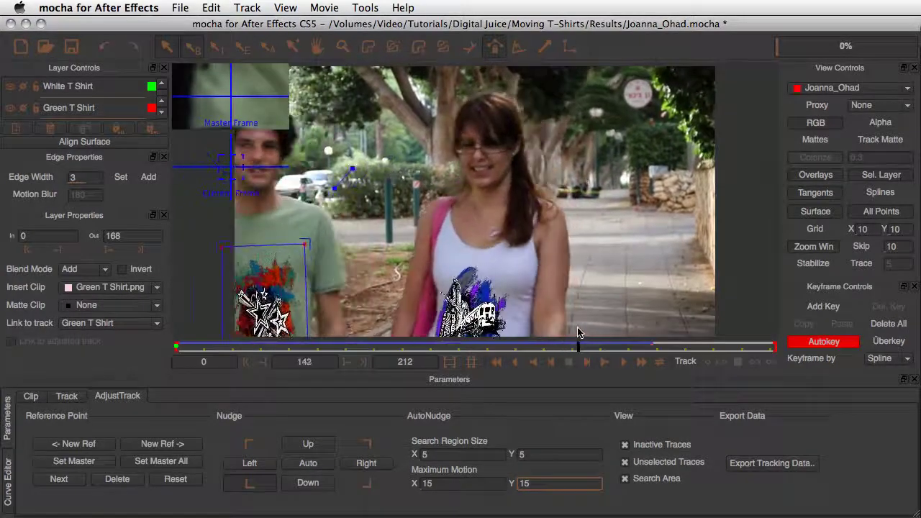
left_click(302, 246)
left_click_drag(301, 247, 302, 247)
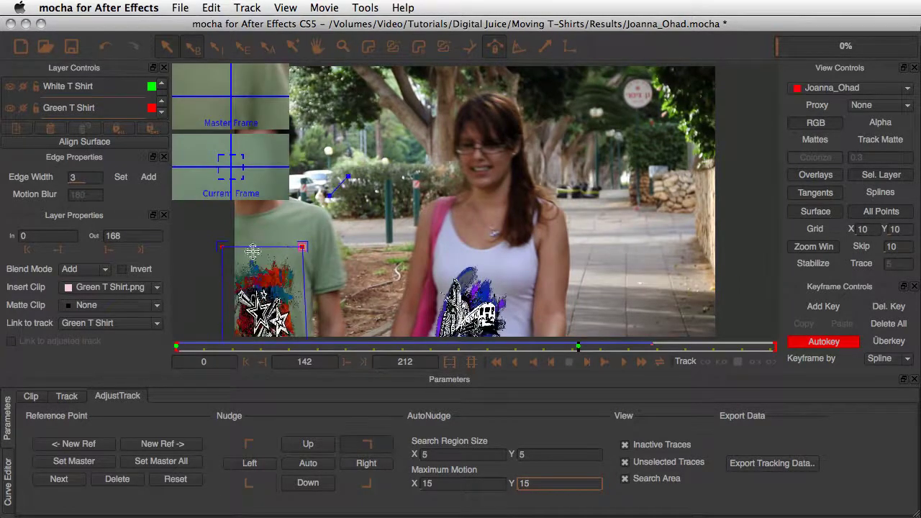
left_click_drag(222, 247, 219, 247)
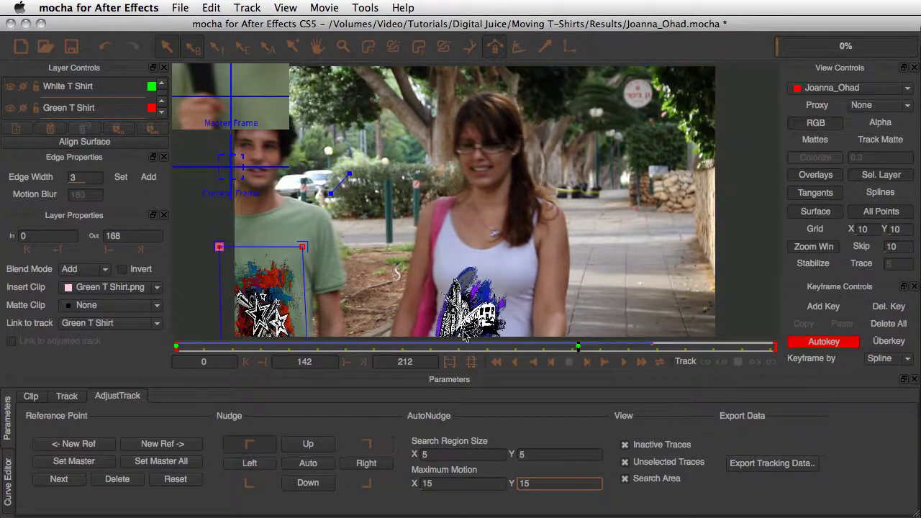
left_click_drag(579, 346, 170, 363)
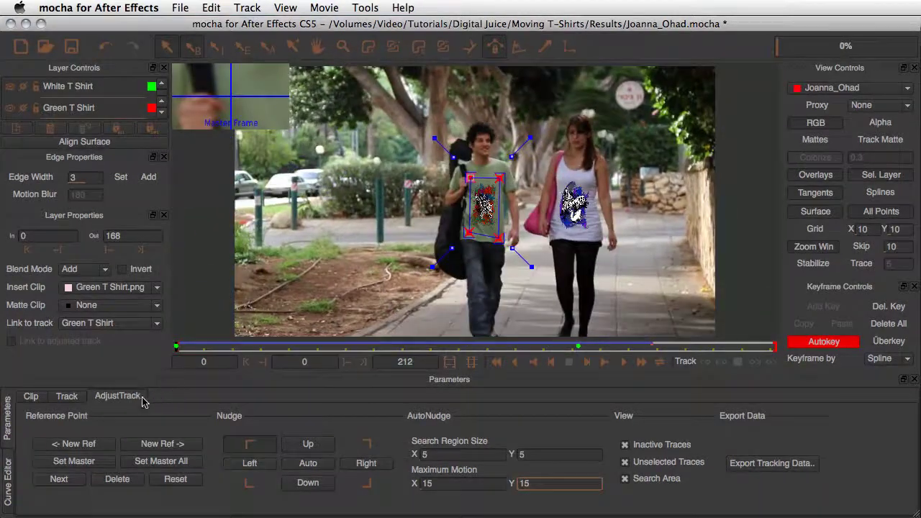
Copy the Green T Shirt tracking data to the clipboard as After Effects Corner Pin [supports motion blur] and save the project
left_click(67, 396)
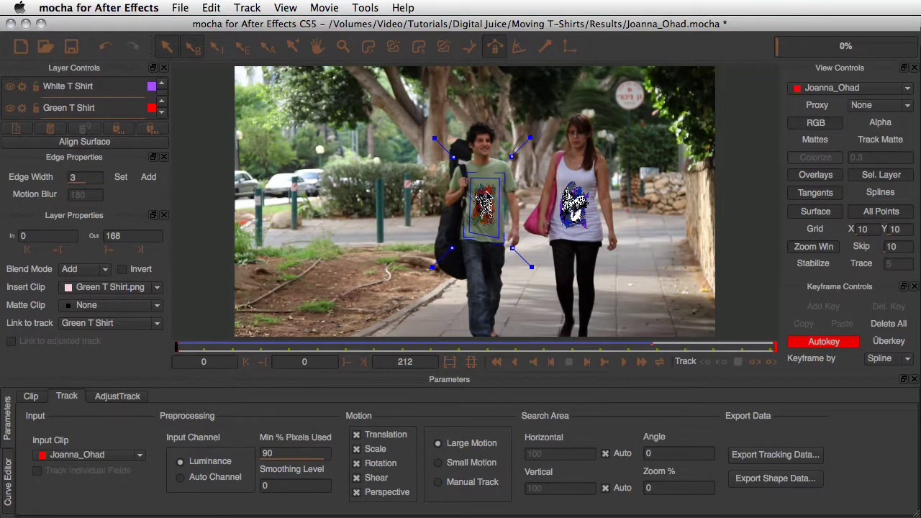
left_click(777, 456)
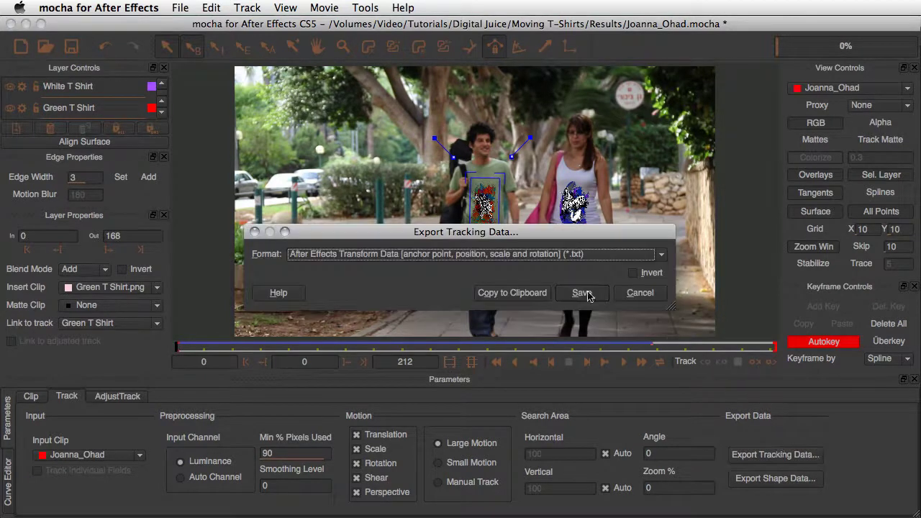
left_click(472, 258)
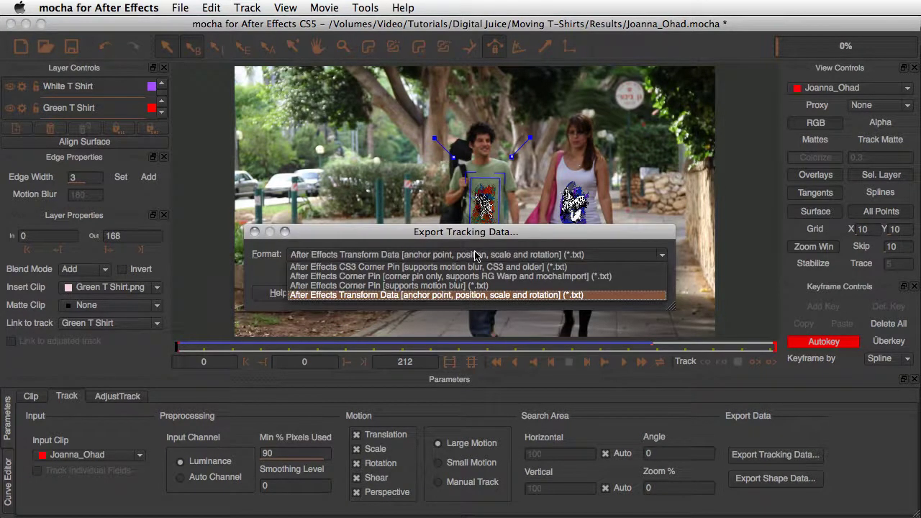
left_click(438, 287)
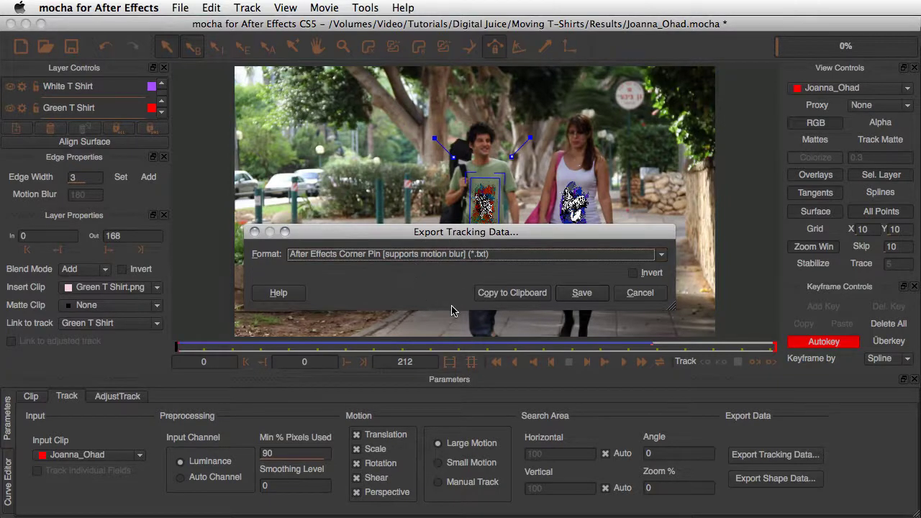
left_click(502, 294)
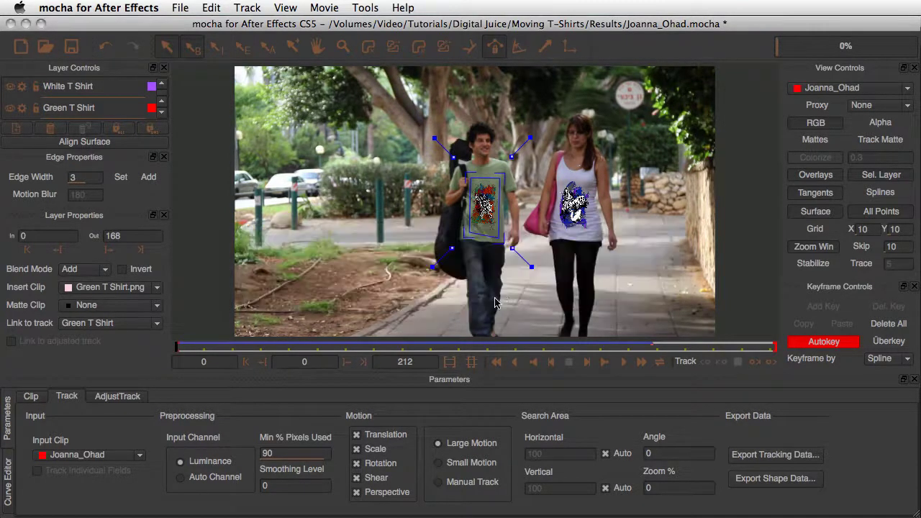
key("super+s")
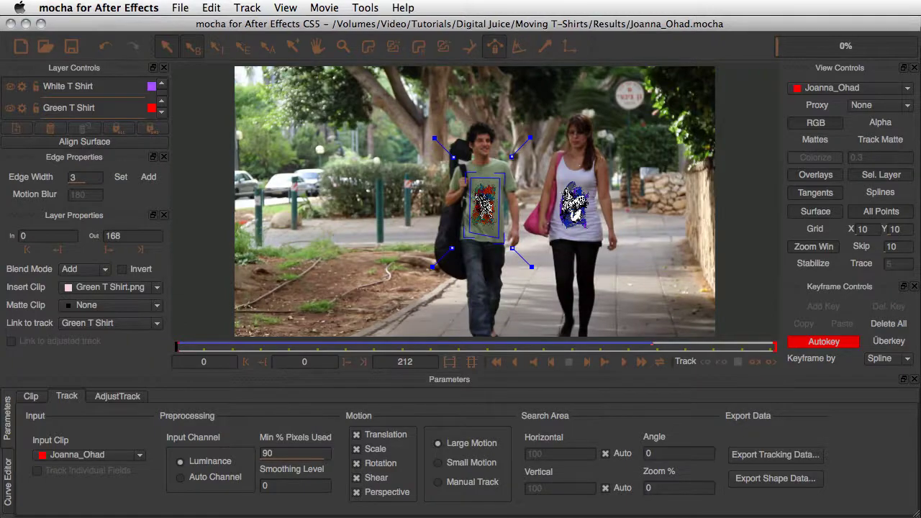
Switch to After Effects and place the Green T Shirt composition above the footage layer in the walking-couple composition
key("super+Tab")
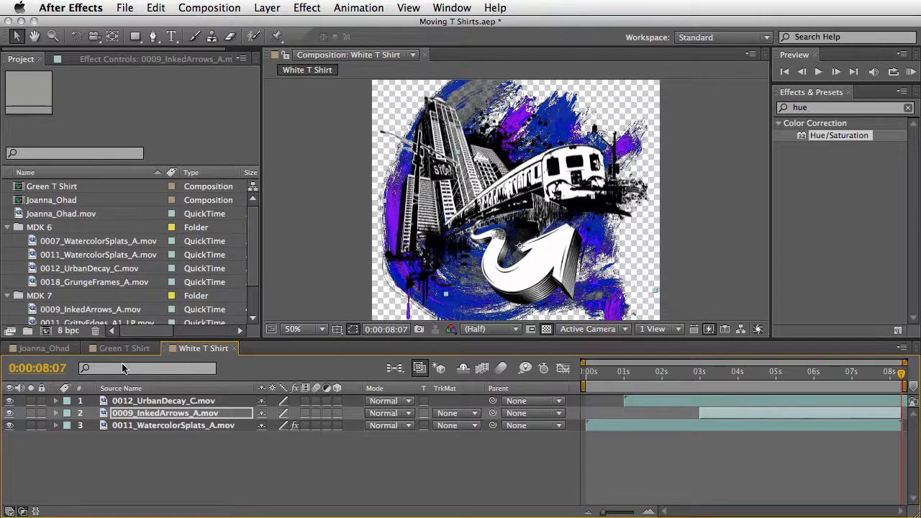
left_click(43, 349)
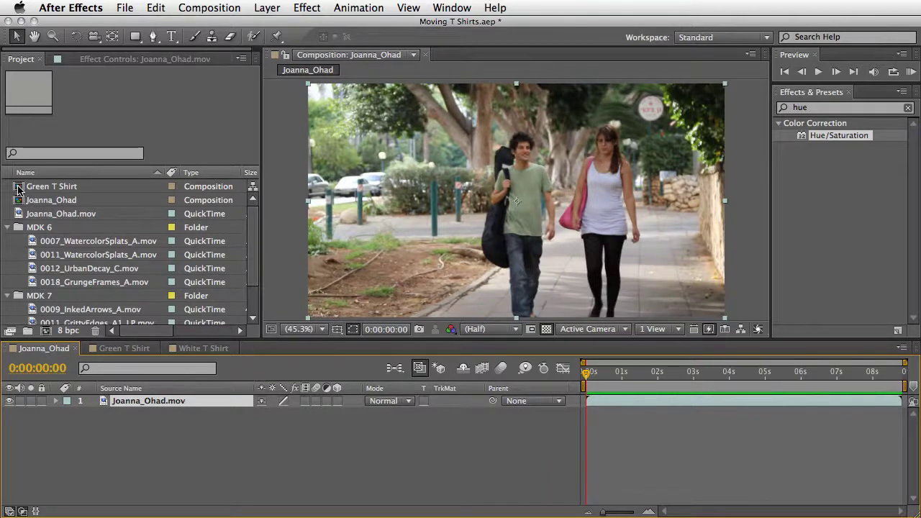
left_click_drag(19, 189, 95, 429)
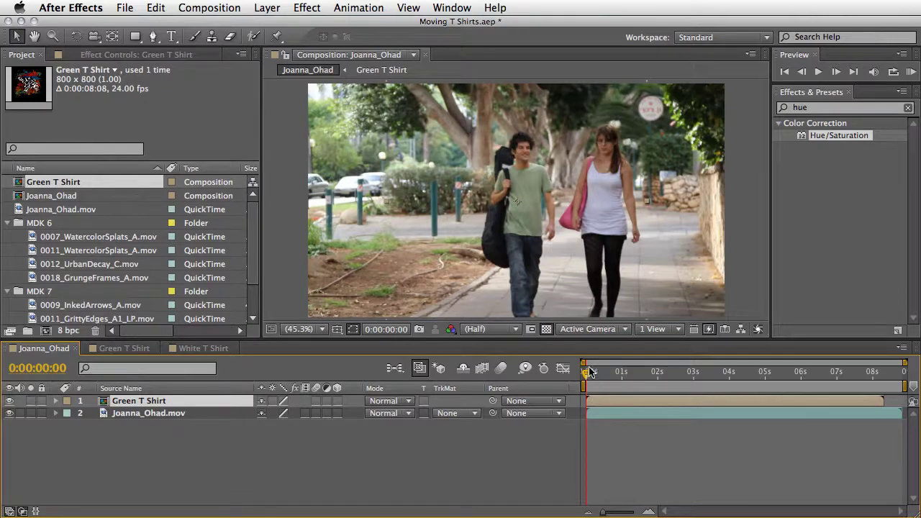
Paste the copied corner pin tracking data onto the Green T Shirt layer at 0:00:00:00
left_click_drag(588, 371, 558, 376)
left_click(156, 7)
left_click(169, 116)
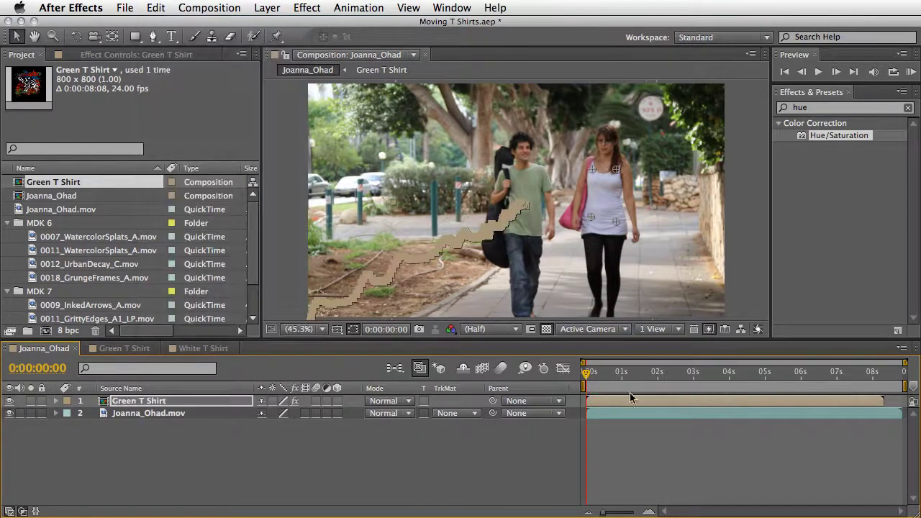
Inspect the tracked graphic's placement at 0:00:03:23 and the walking-couple composition's size settings
left_click_drag(586, 376, 728, 386)
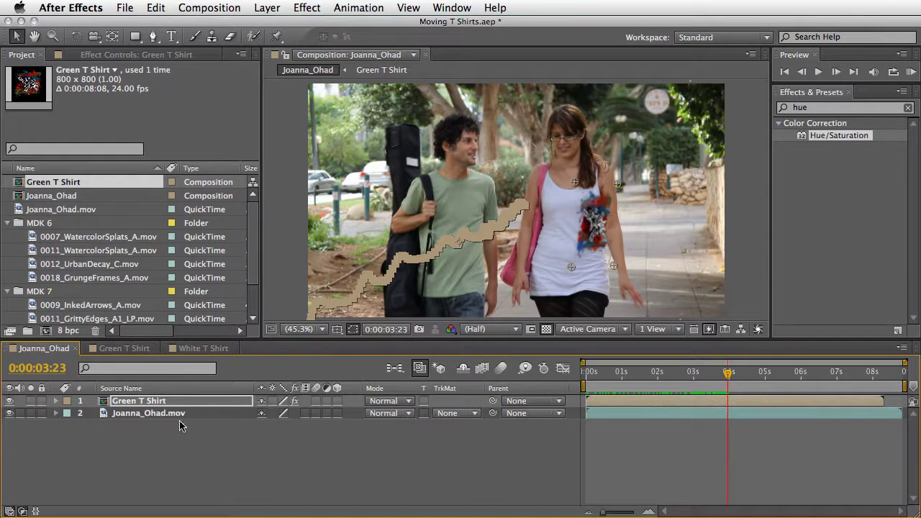
left_click(188, 443)
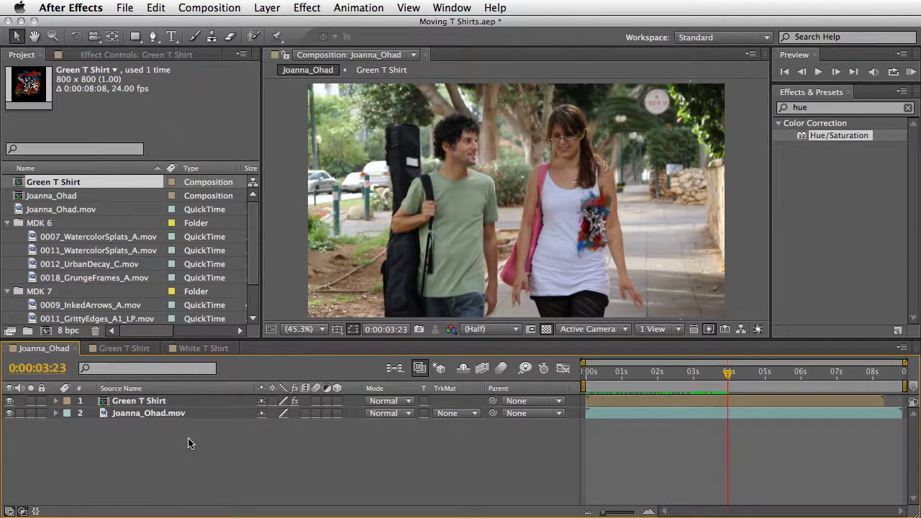
key("super+k")
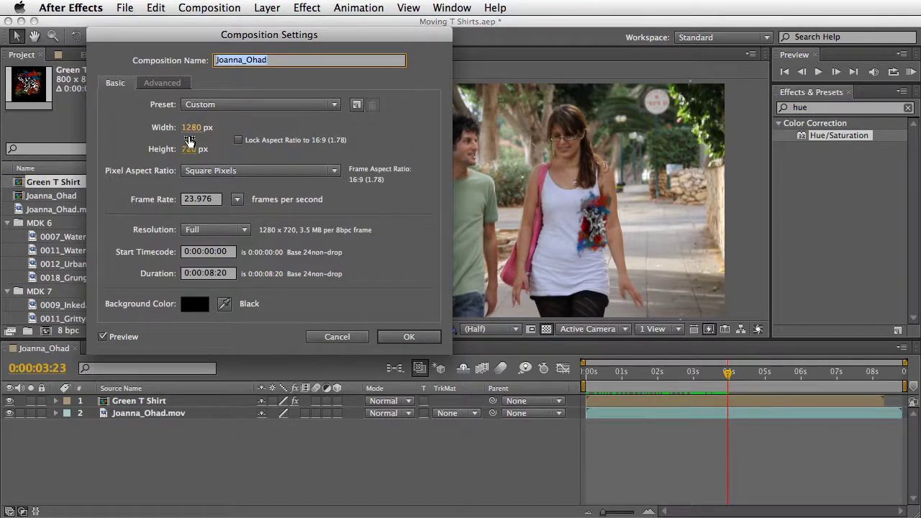
left_click(337, 337)
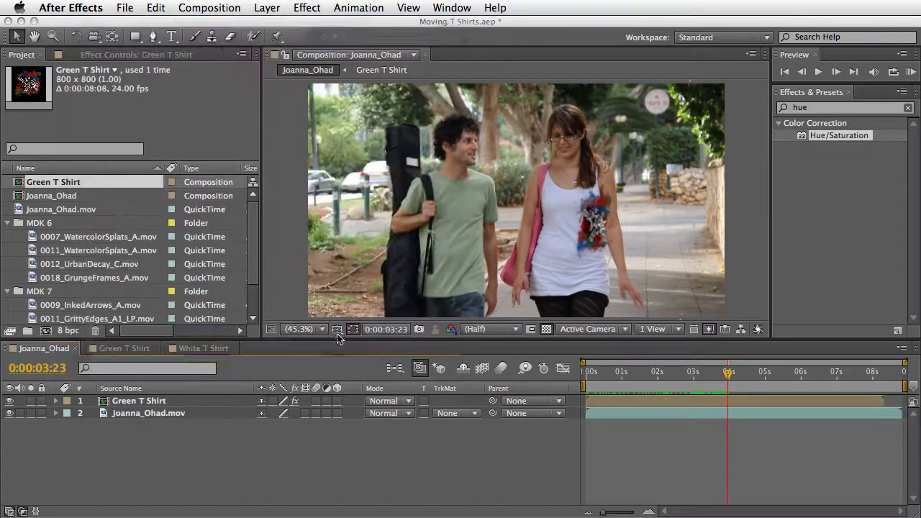
Set the Green T Shirt layer's anchor point to 640, 368 to position the graphic on the man's green shirt
left_click(103, 403)
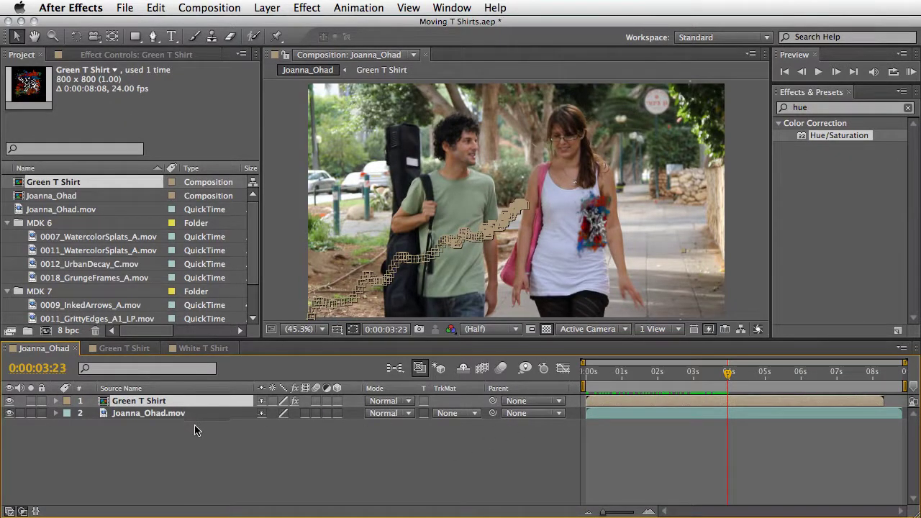
key("a")
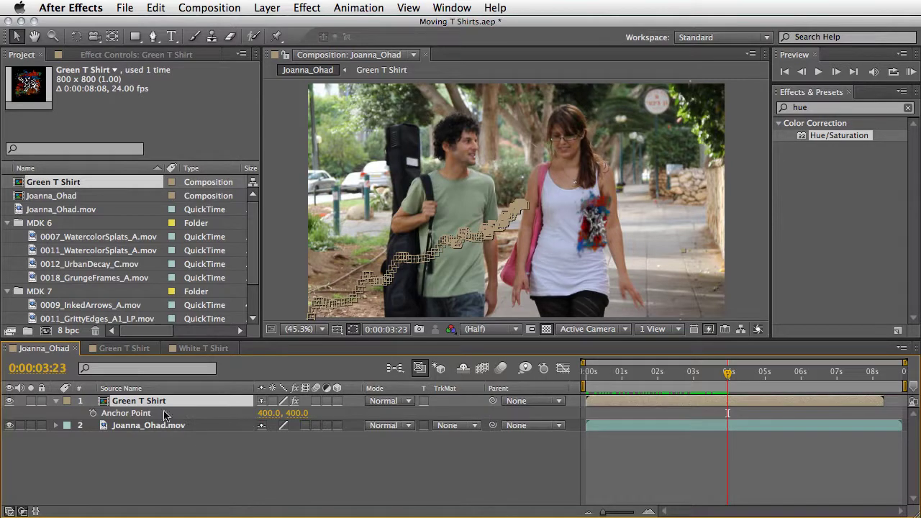
left_click_drag(269, 413, 430, 401)
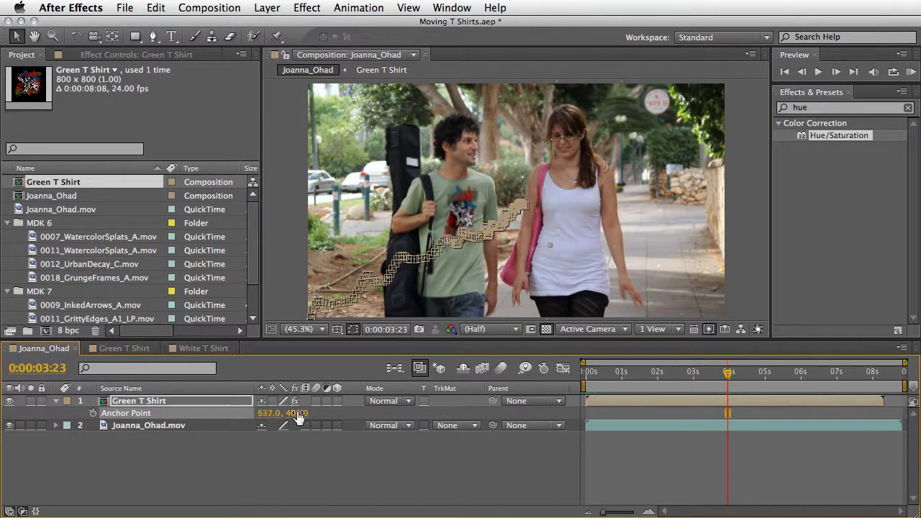
mouse_move(294, 413)
left_mouse_down()
mouse_move(301, 417)
mouse_move(284, 415)
left_mouse_up()
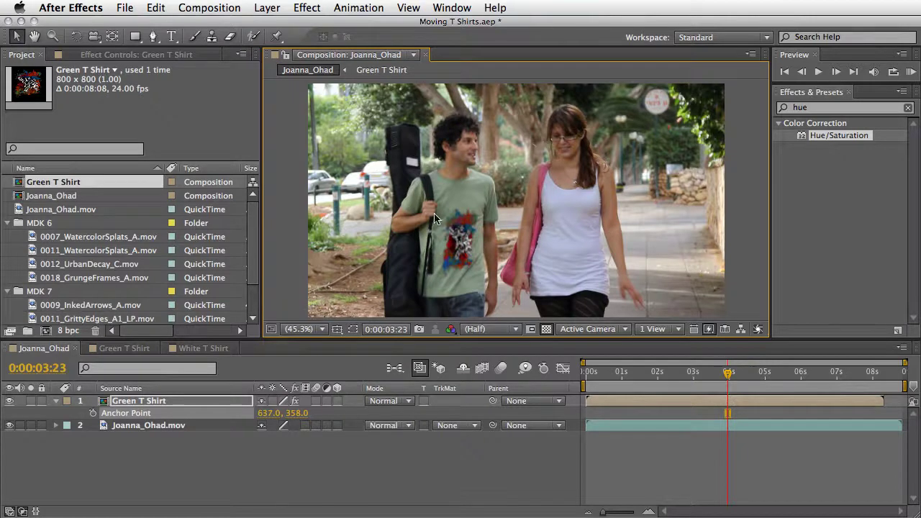
left_click(271, 413)
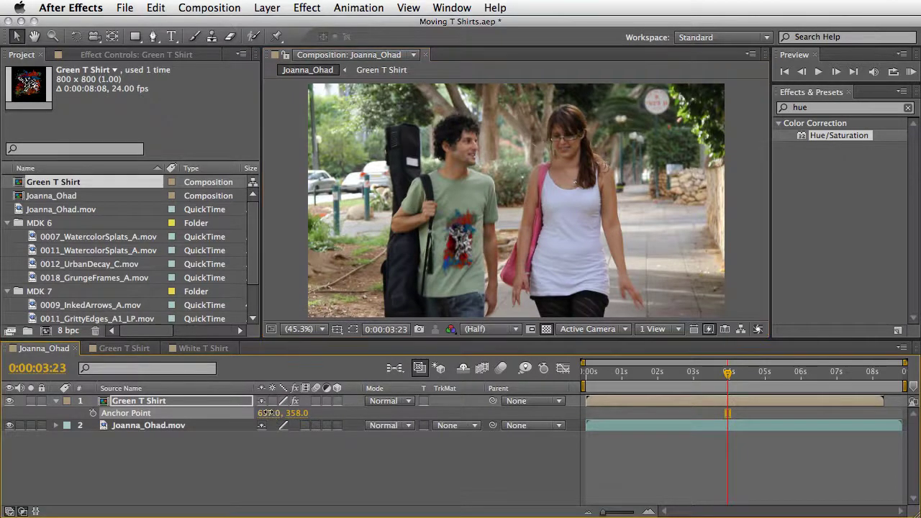
left_click_drag(271, 413, 307, 410)
Check the graphic and its Corner Pin effect settings at 0:00:04:11 and set the preview resolution to Full
mouse_move(731, 379)
left_mouse_down()
mouse_move(791, 375)
mouse_move(634, 383)
mouse_move(777, 383)
mouse_move(590, 377)
mouse_move(710, 387)
mouse_move(748, 379)
left_mouse_up()
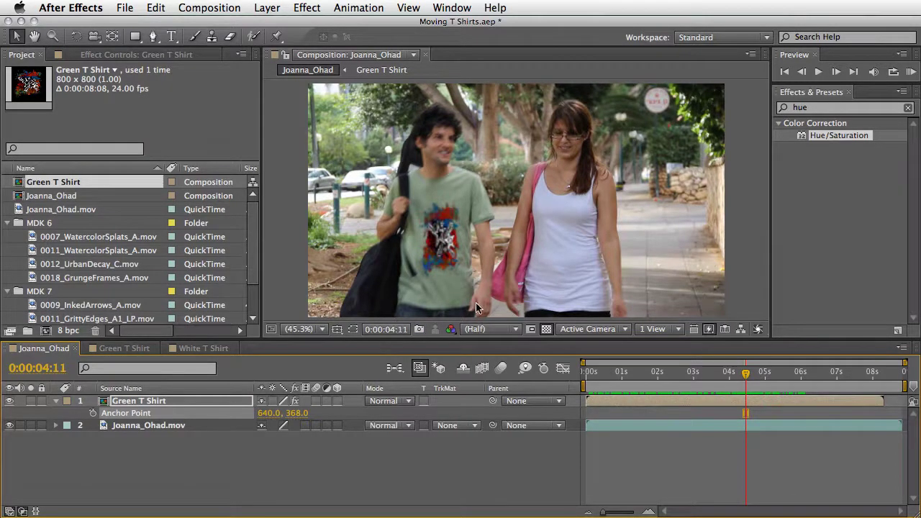
left_click(160, 56)
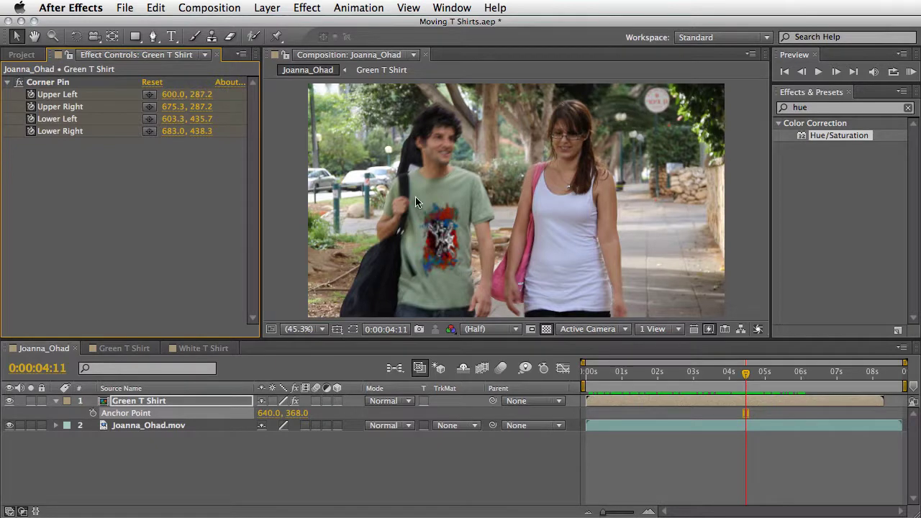
left_click(491, 329)
left_click(487, 367)
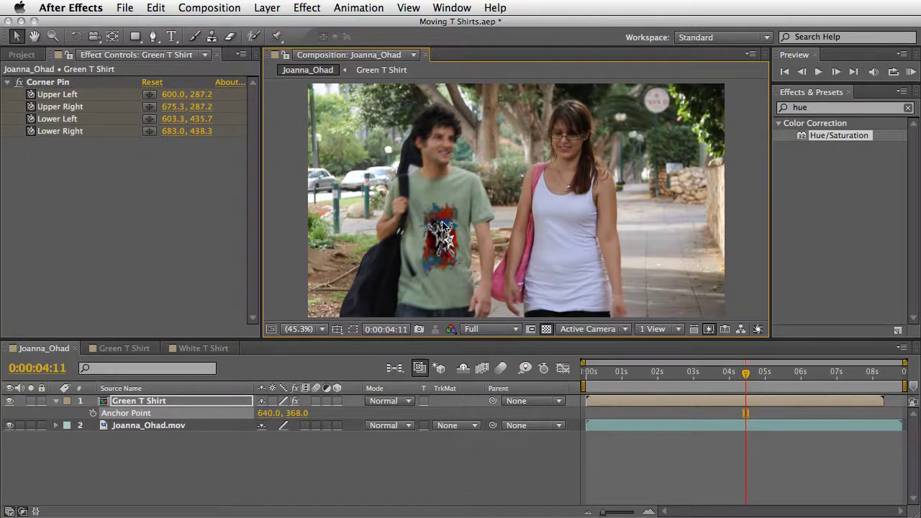
Return to 0:00:00:00 and place the White T Shirt composition above the Green T Shirt layer, collapsing the MDK 6 and MDK 7 folders
left_click_drag(746, 373, 584, 375)
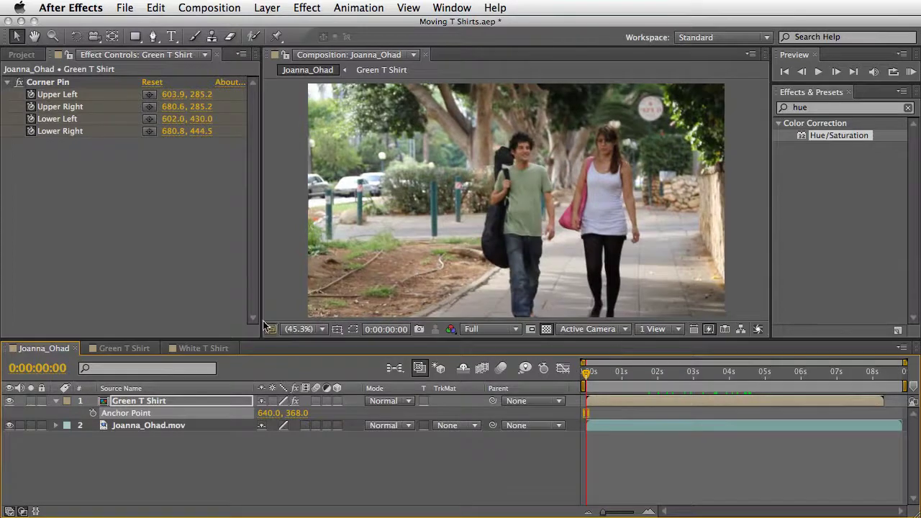
left_click(21, 55)
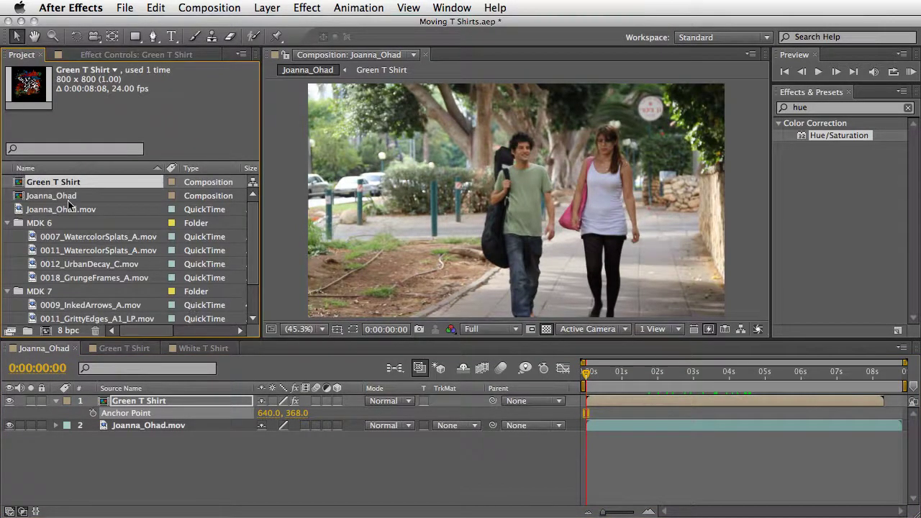
left_click(8, 223)
left_click(7, 236)
left_click_drag(18, 253, 72, 400)
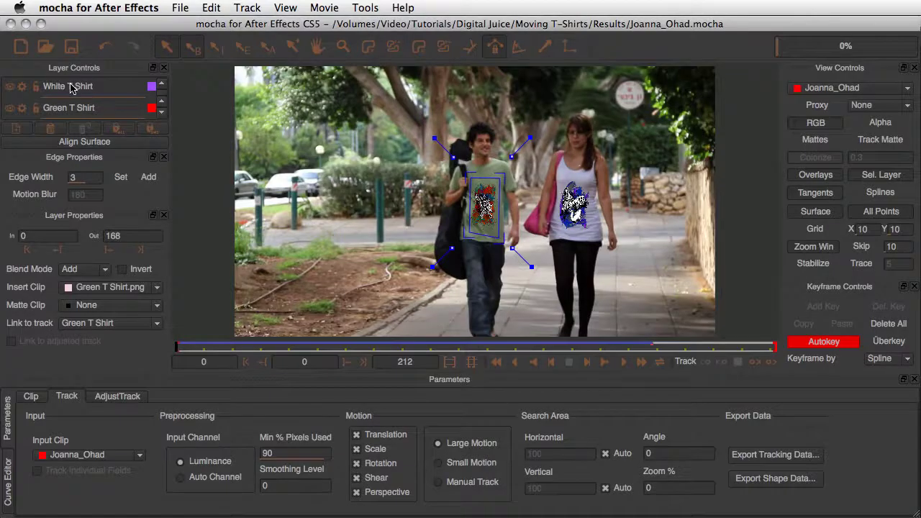
Switch to mocha and copy the White T Shirt tracking data to the clipboard as After Effects Corner Pin [supports motion blur]
left_click(69, 87)
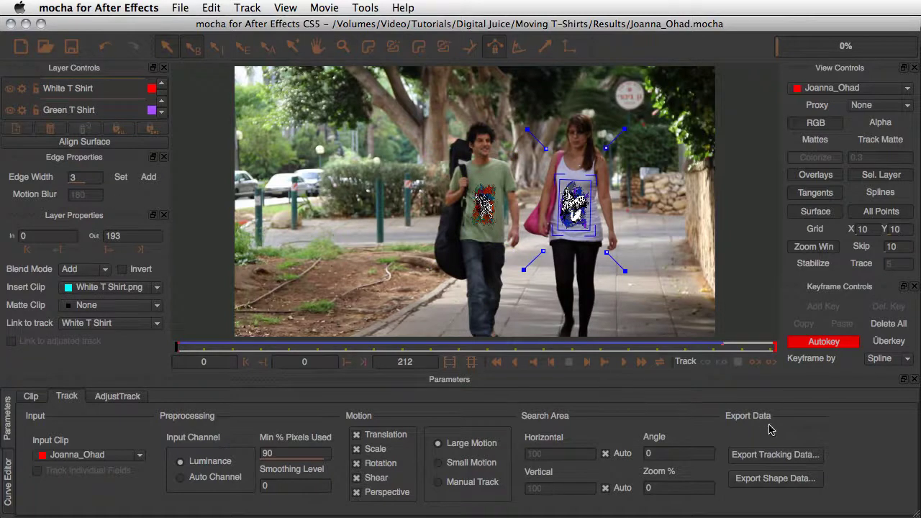
left_click(769, 456)
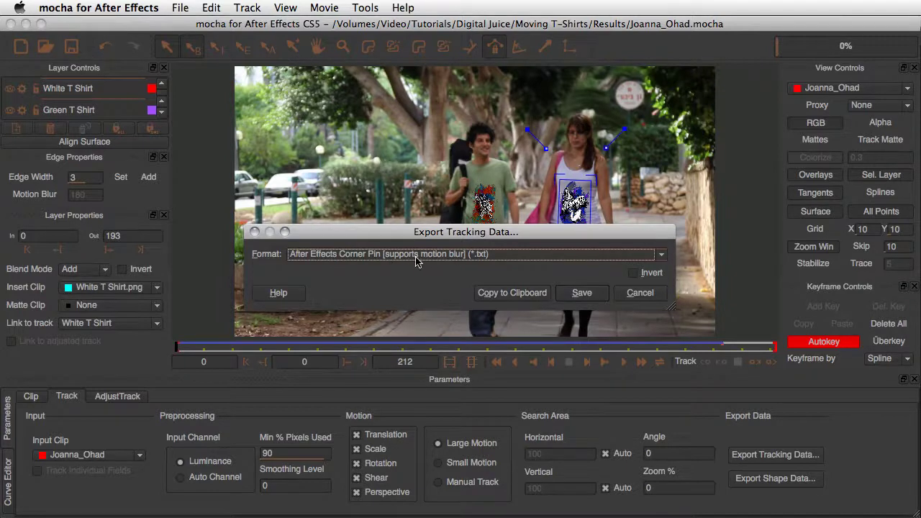
left_click(495, 293)
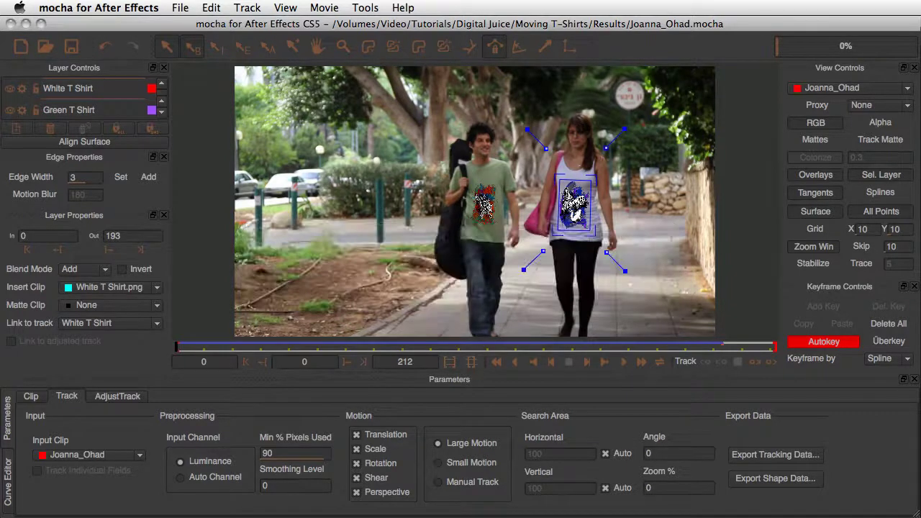
Switch to After Effects and paste the corner pin tracking data onto the White T Shirt layer at 0:00:00:00
key("super+Tab")
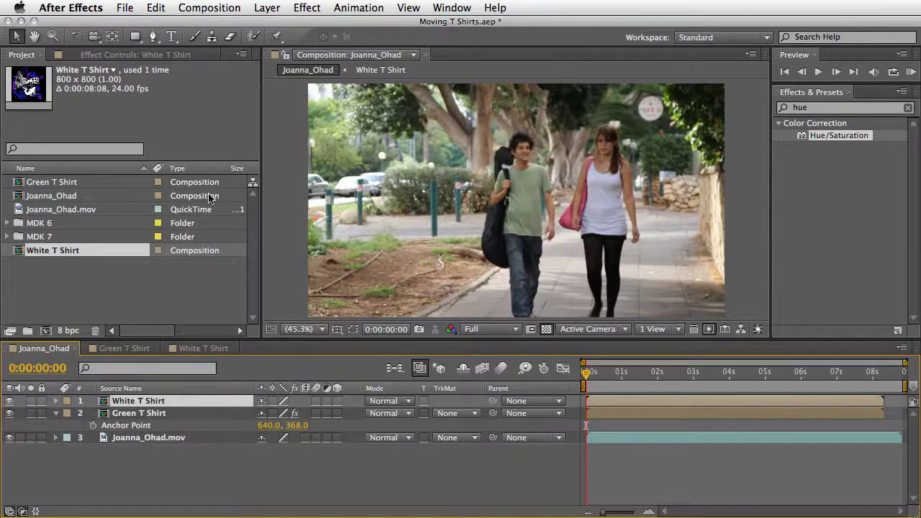
left_click(153, 7)
left_click(162, 115)
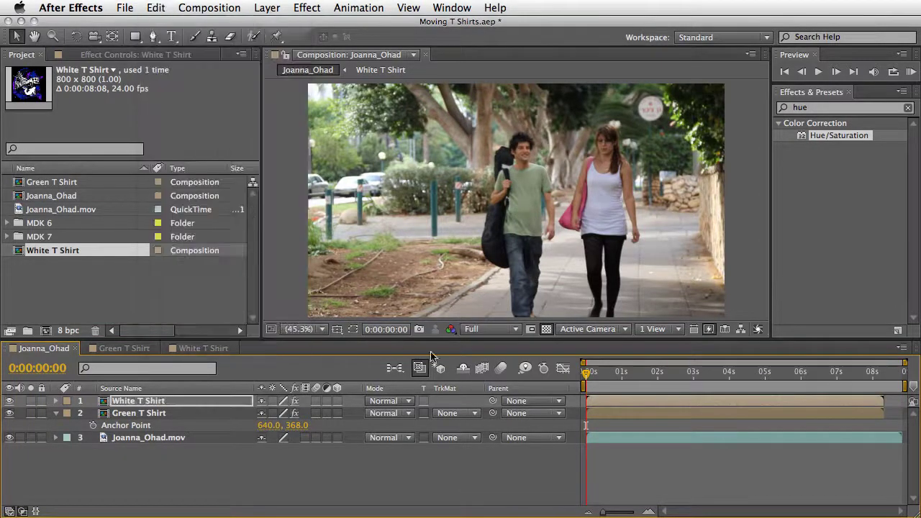
Go to 0:00:02:10 and set the White T Shirt layer's anchor point to 640, 368 to position the graphic on the woman's shirt
left_click_drag(629, 380, 672, 374)
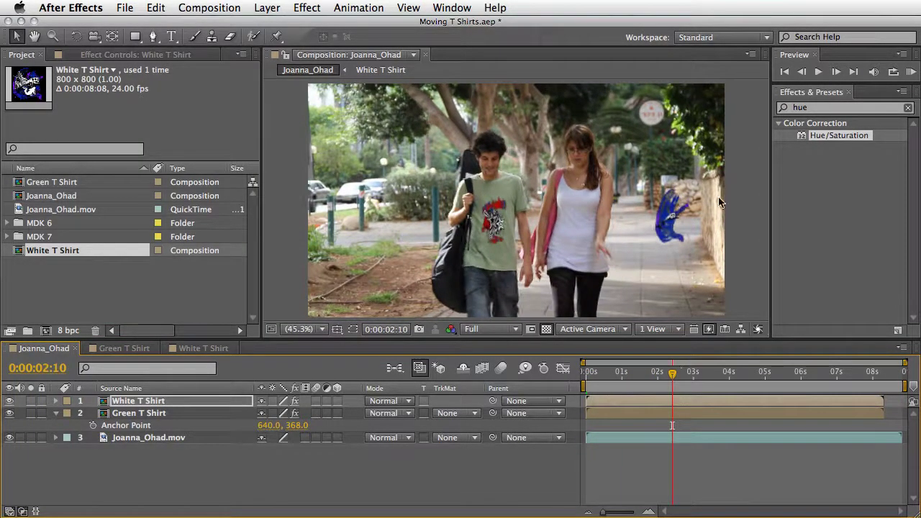
key("a")
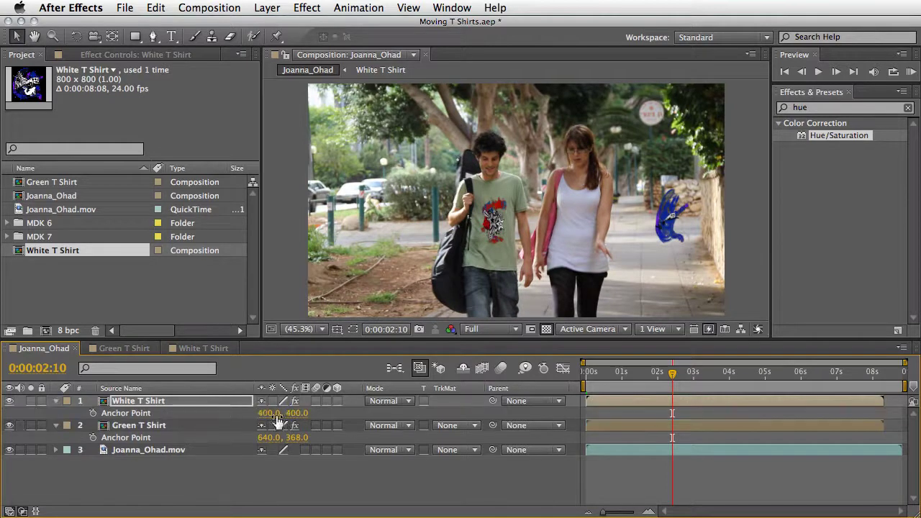
left_click_drag(268, 419, 426, 406)
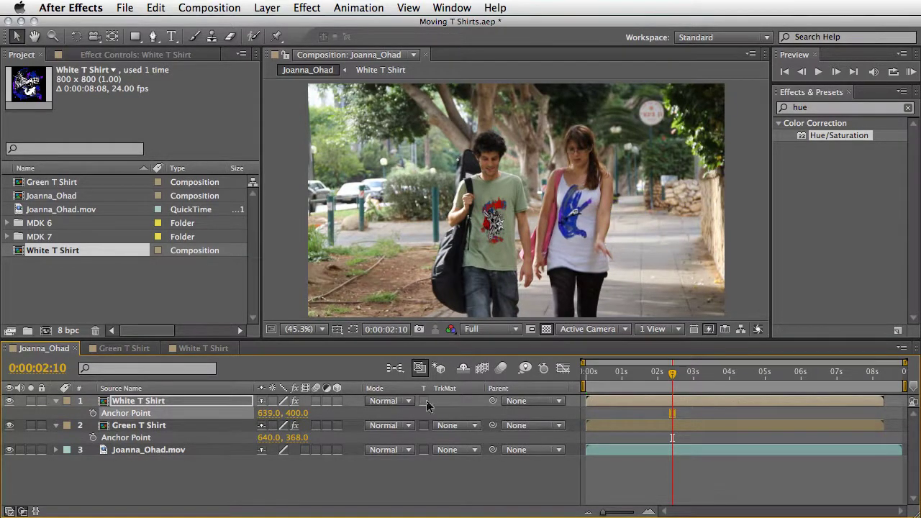
left_click(270, 413)
type("640")
key("Tab")
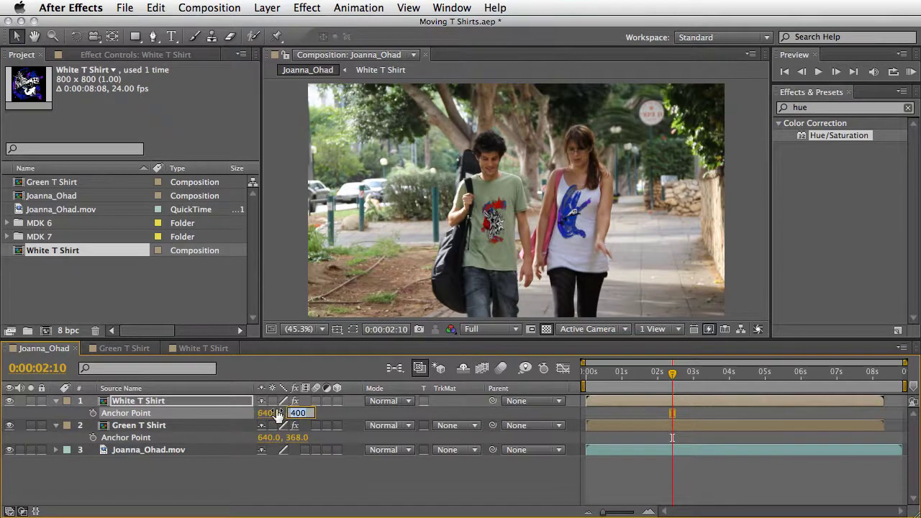
type("368")
key("Return")
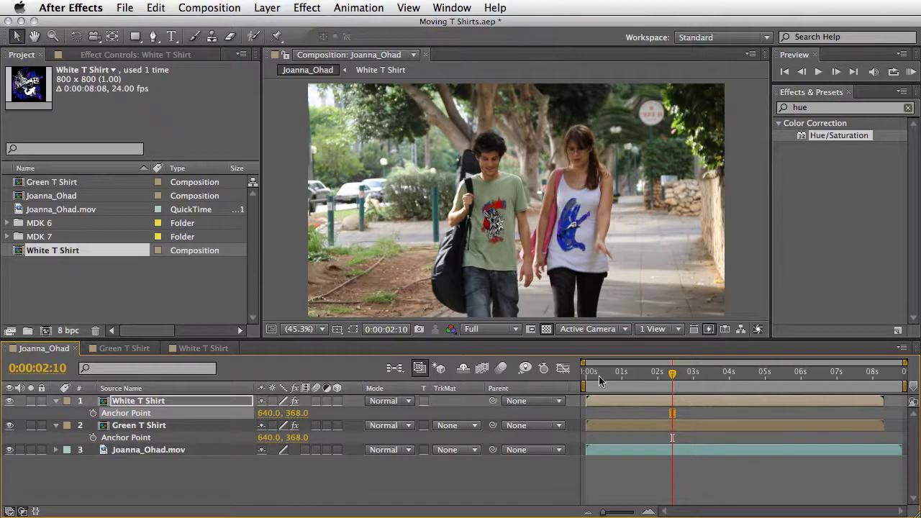
Preview both tracked graphics from the beginning and inspect them at 0:00:03:05
left_click_drag(691, 377, 566, 392)
key("space")
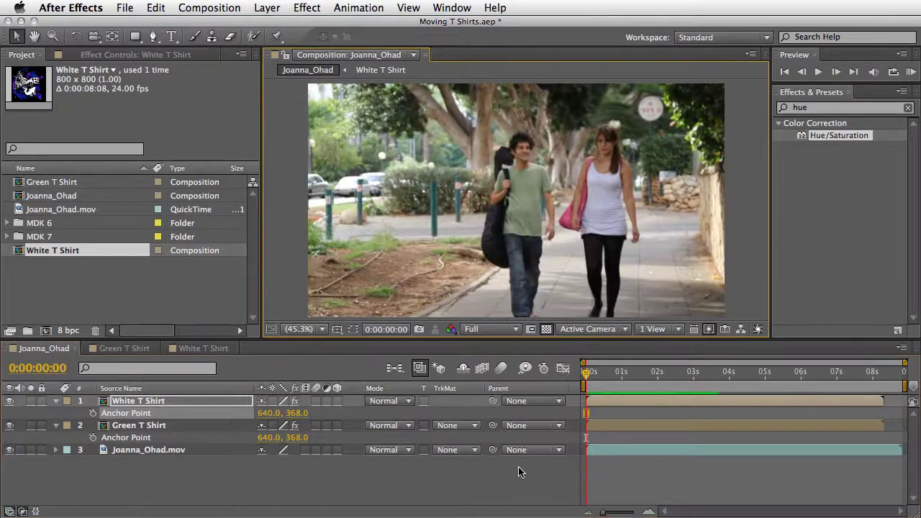
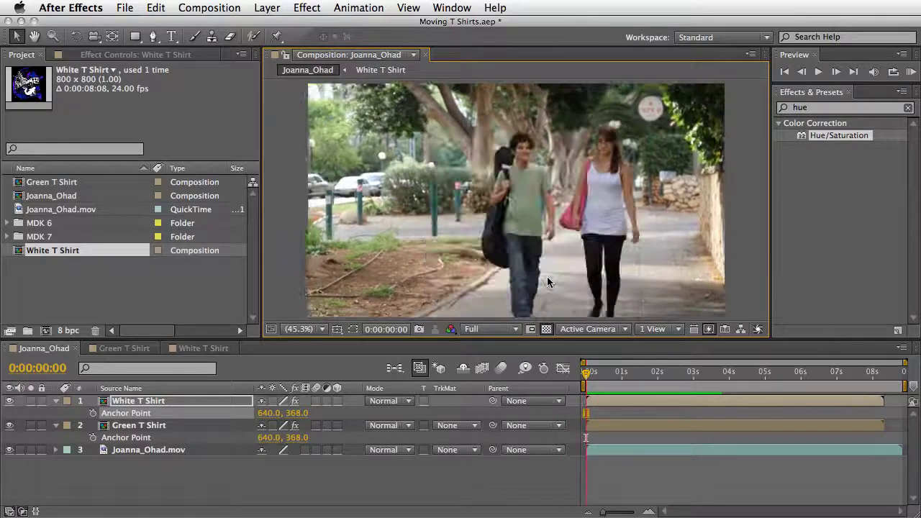
left_click_drag(617, 389, 702, 387)
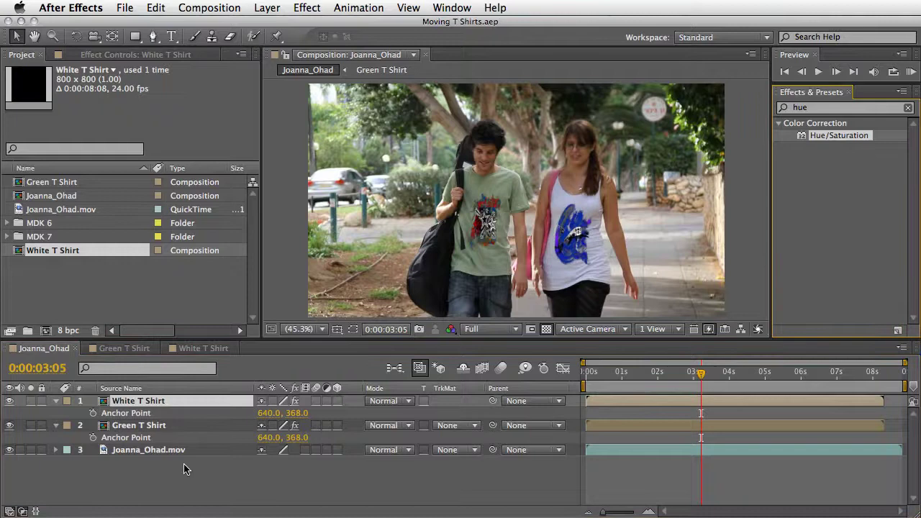
Collapse both T-shirt layers' properties and pre-compose the two layers with all attributes into a composition named Pre-comp T Shirts
left_click(40, 356)
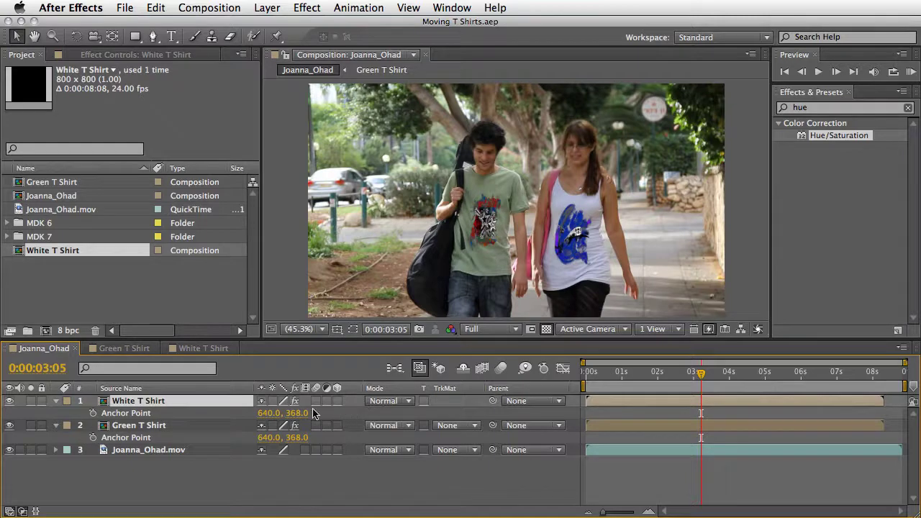
left_click(56, 402)
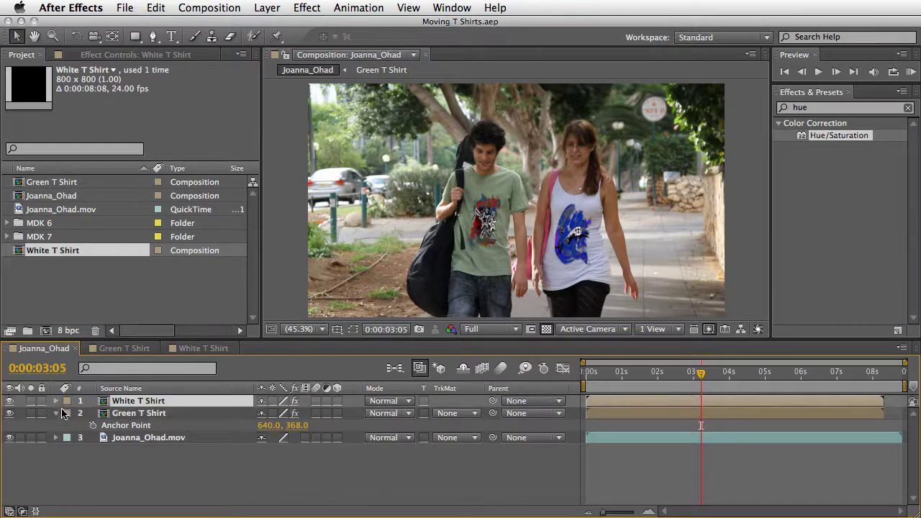
left_click(55, 413)
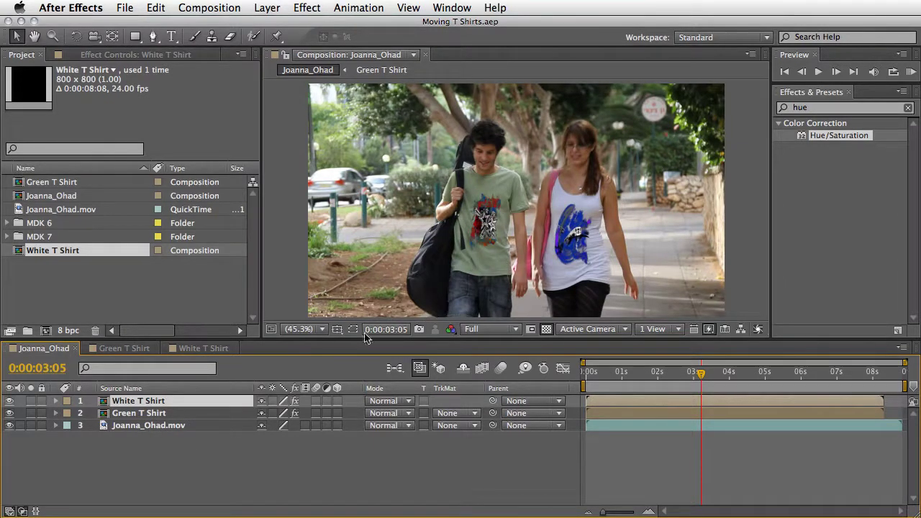
left_click(127, 416, "shift")
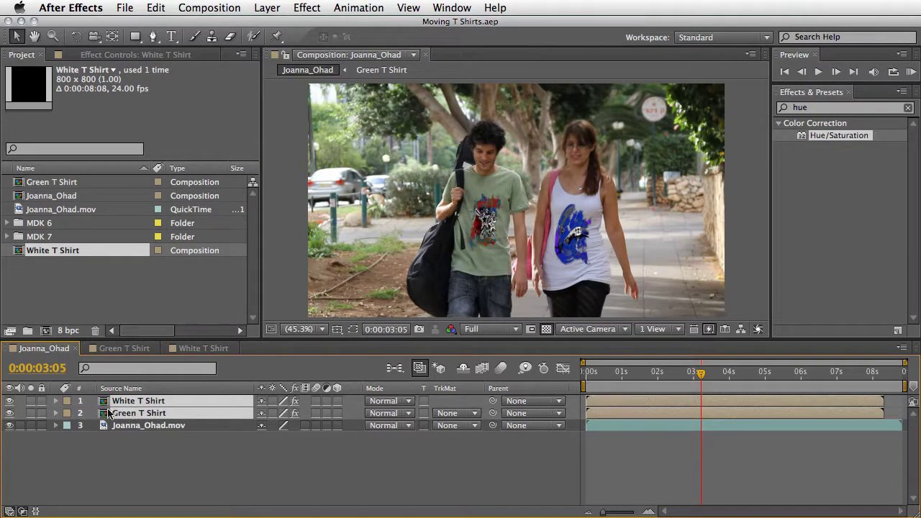
left_click(261, 8)
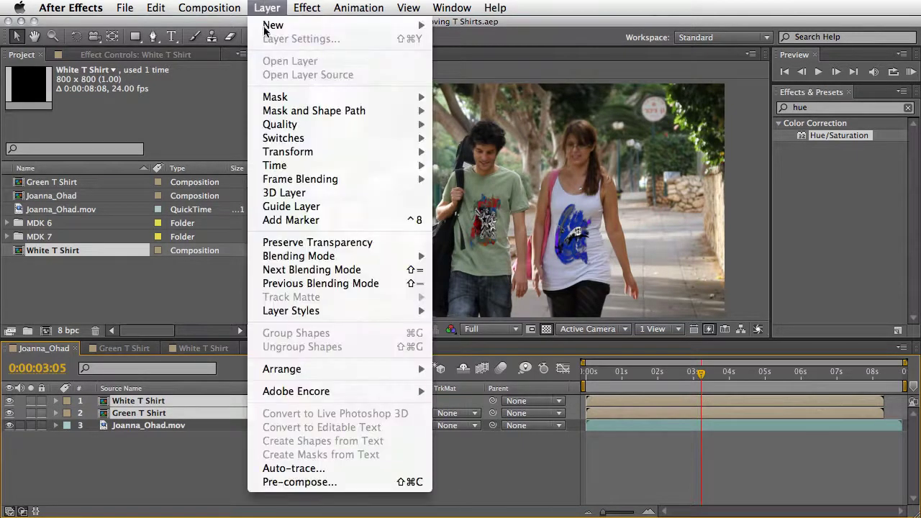
left_click(297, 481)
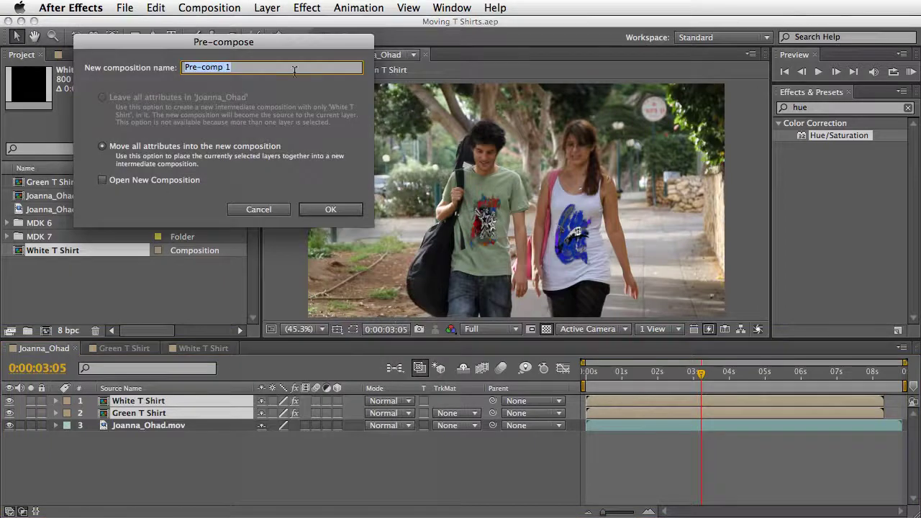
left_click(228, 68)
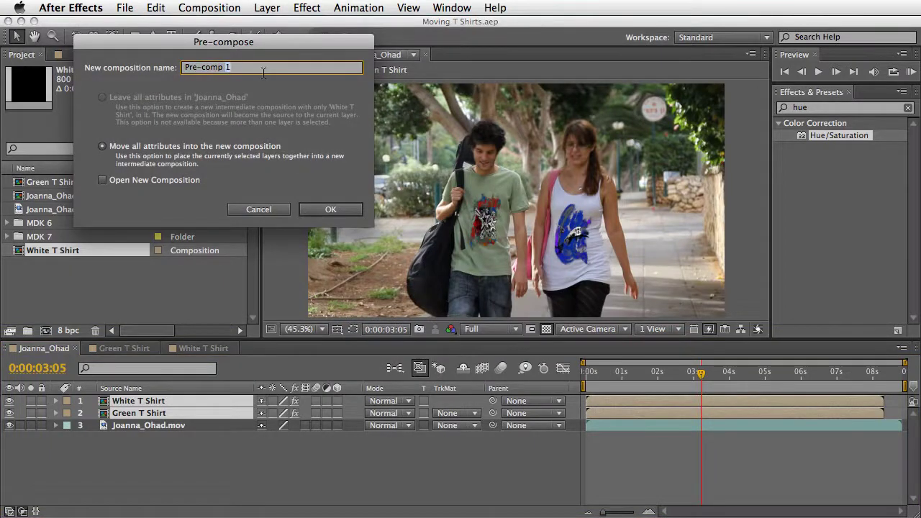
type("T Shirts")
left_click(332, 210)
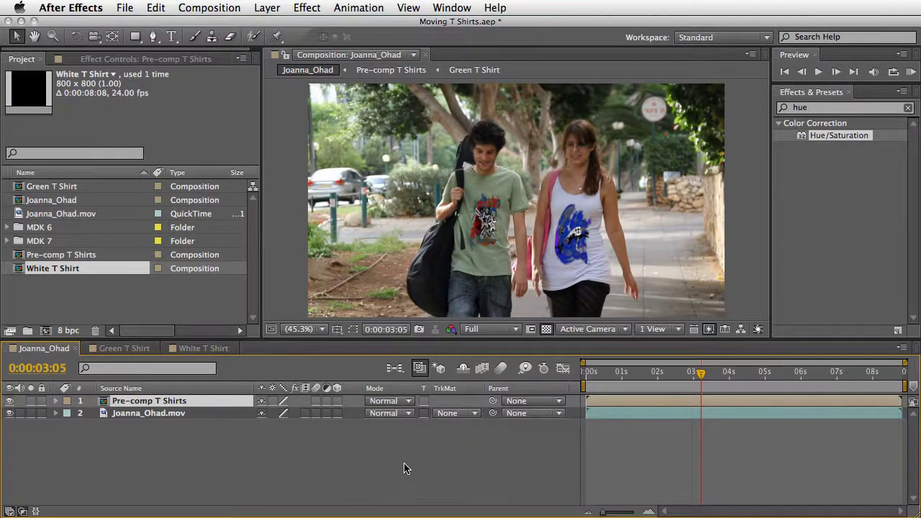
Try the Overlay blending mode on the Pre-comp T Shirts layer and set it to Multiply instead
left_click(395, 405)
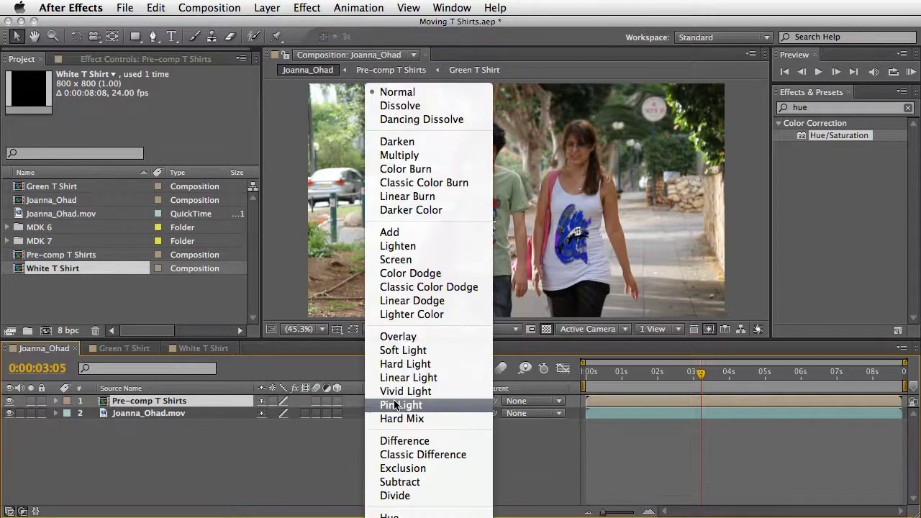
left_click(401, 336)
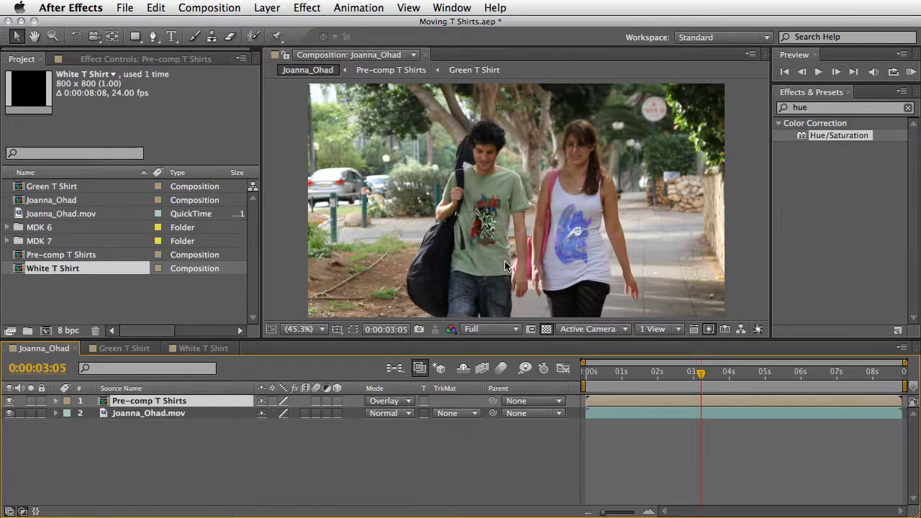
left_click(403, 406)
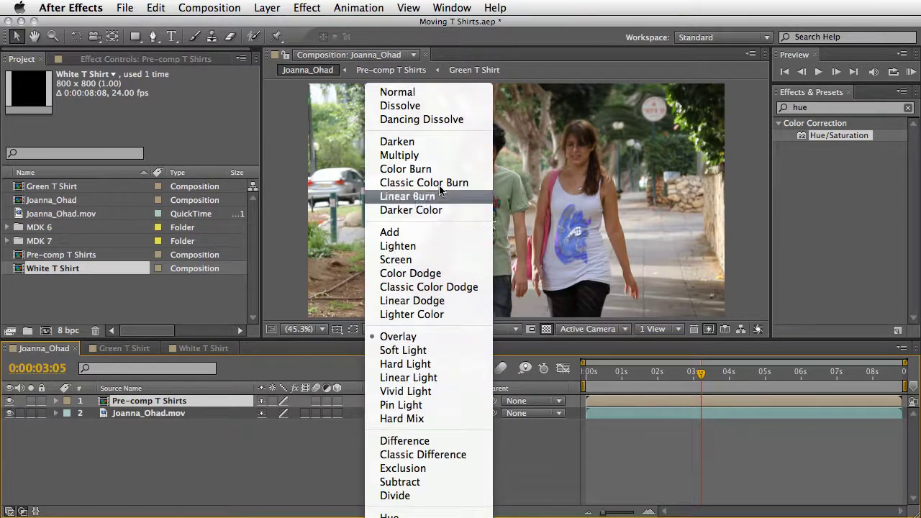
left_click(444, 154)
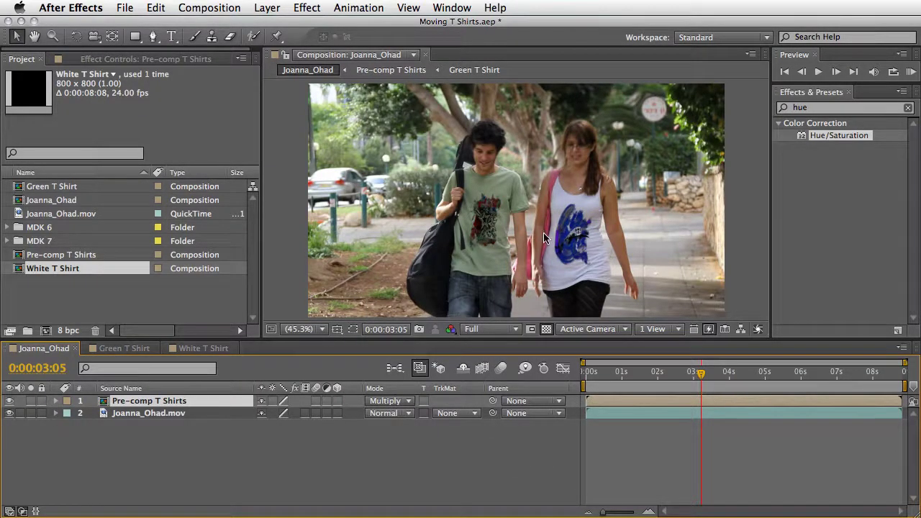
In the White T Shirt composition, set the watercolor layer's Hue/Saturation to Master Saturation 61 and Master Lightness 19, checking the result in the main composition
left_click(209, 349)
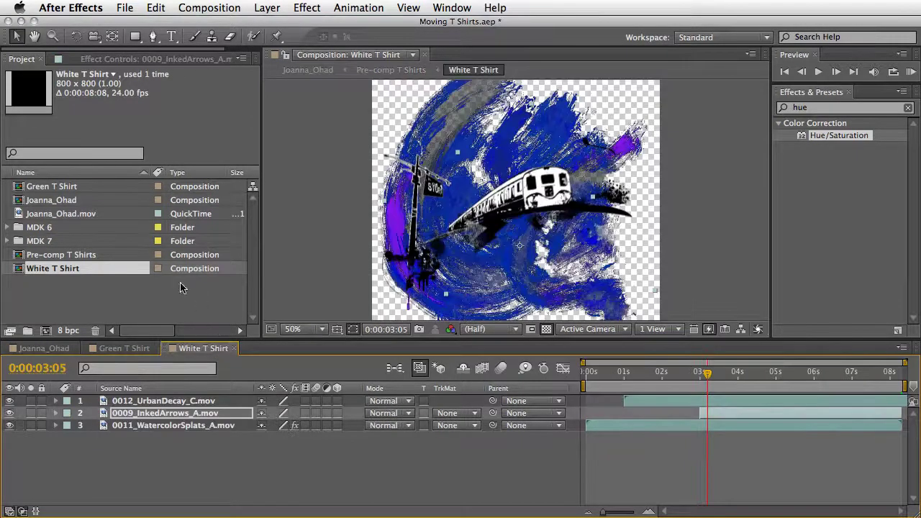
left_click(176, 60)
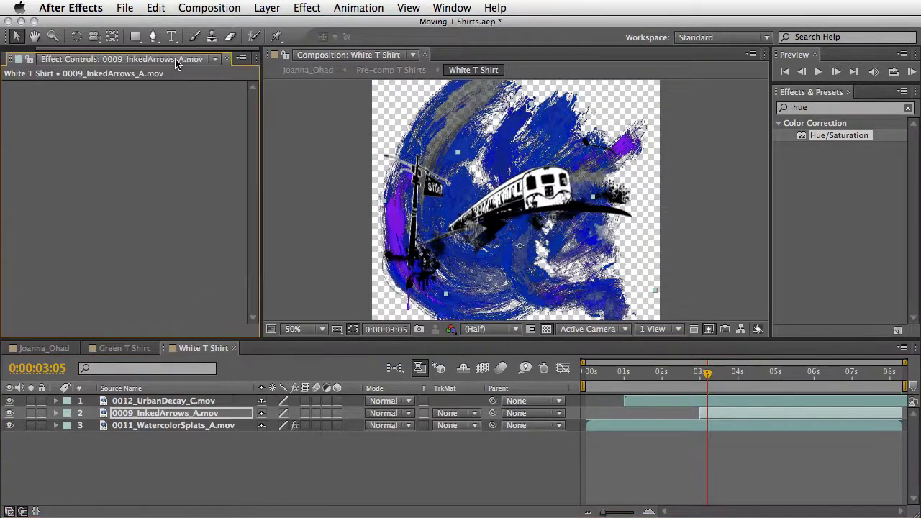
left_click(173, 423)
left_click(7, 111)
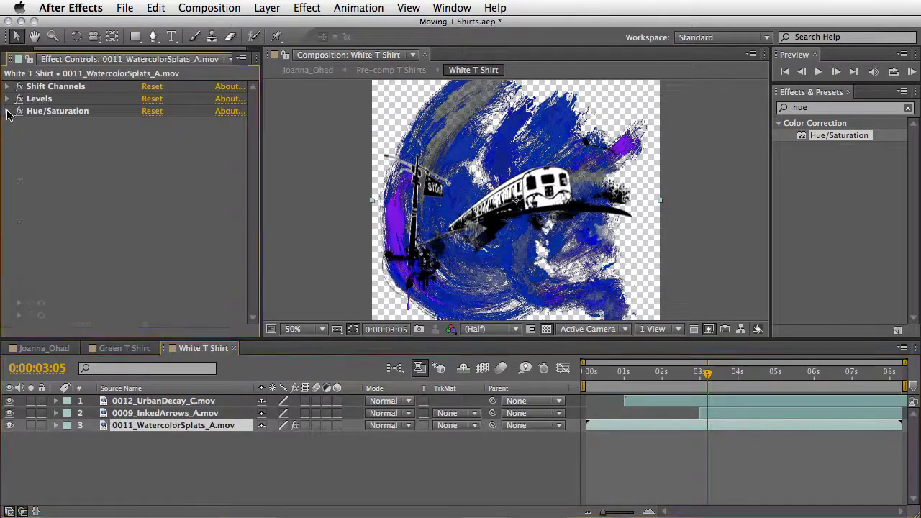
left_click_drag(137, 275, 195, 248)
left_click(51, 352)
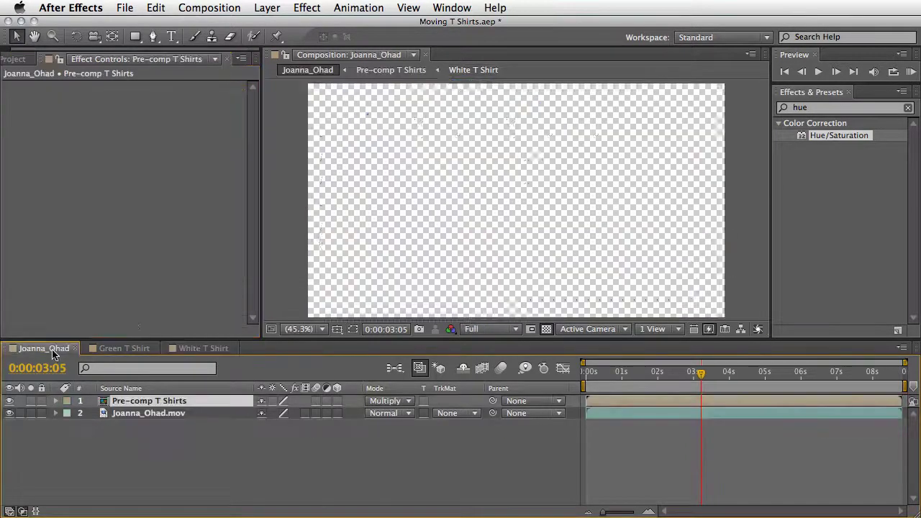
left_click(205, 348)
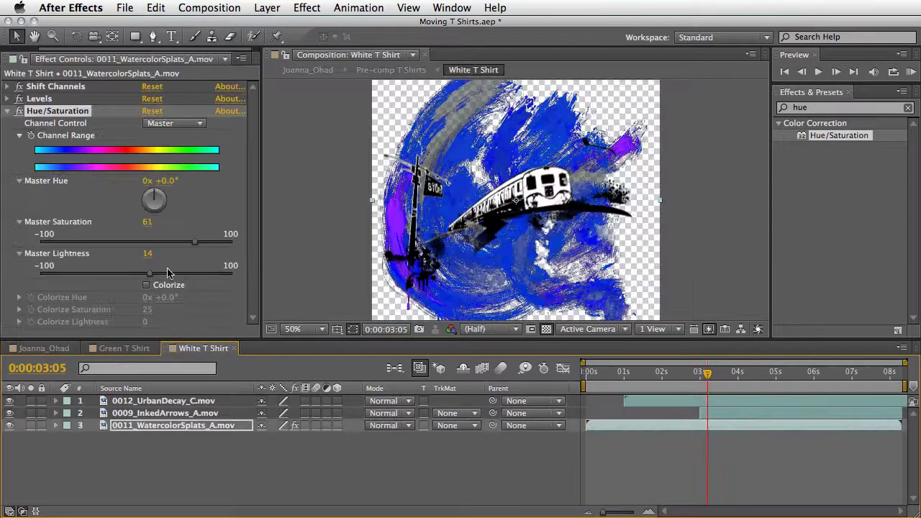
left_click_drag(149, 273, 155, 273)
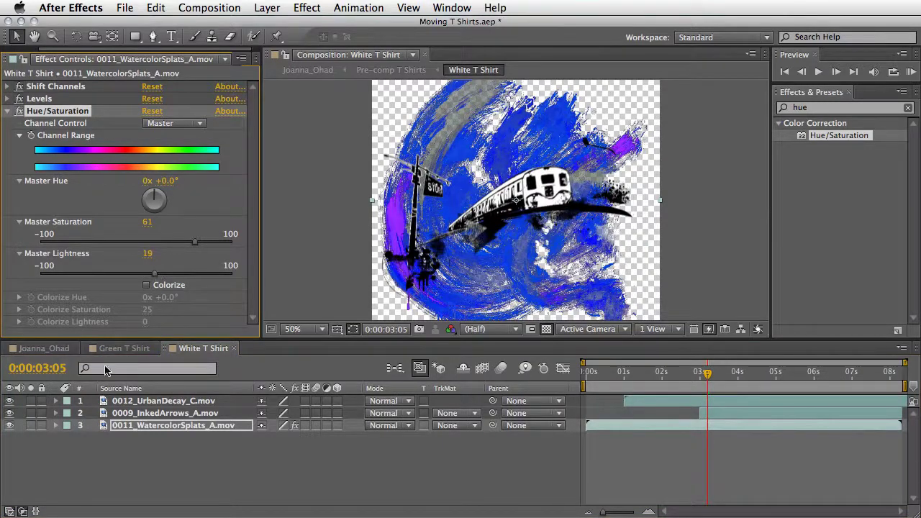
left_click(44, 348)
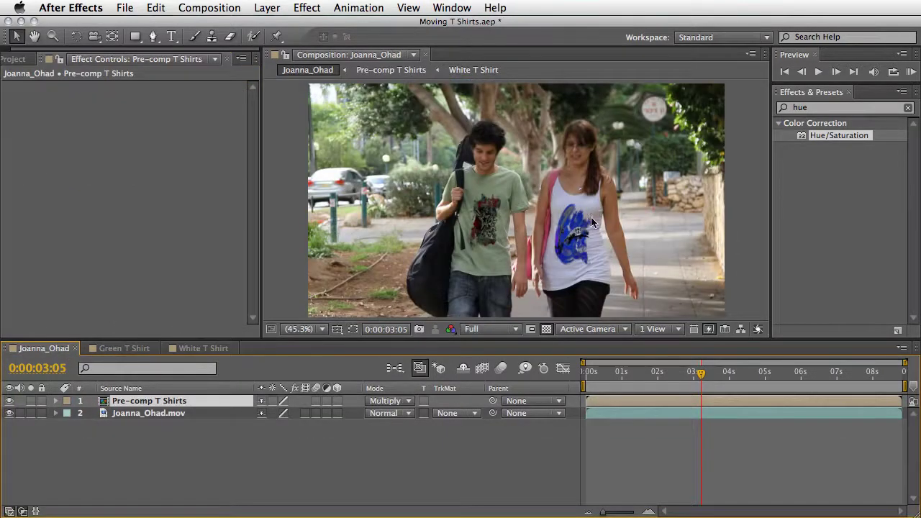
Set the Green T Shirt watercolor layer's Master Lightness to 37 and check the graphics in the main composition at 0:00:04:00
left_click(134, 351)
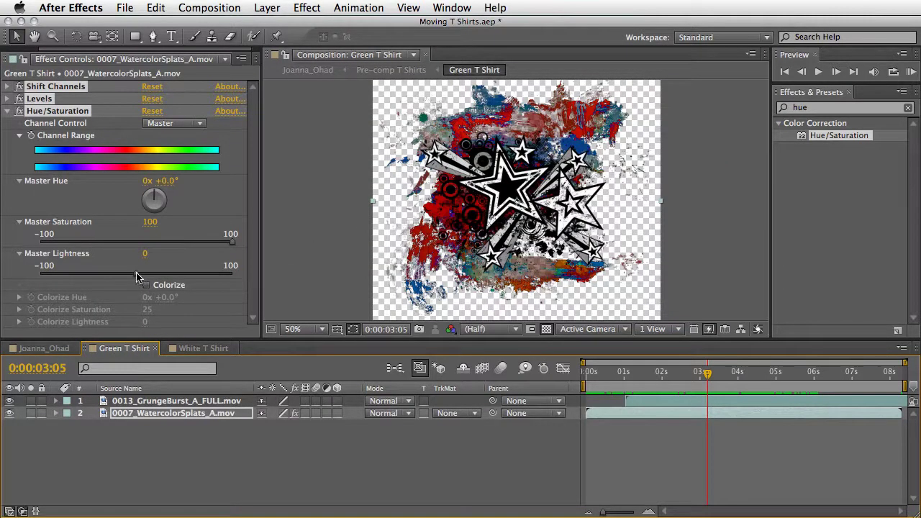
left_click_drag(139, 278, 171, 278)
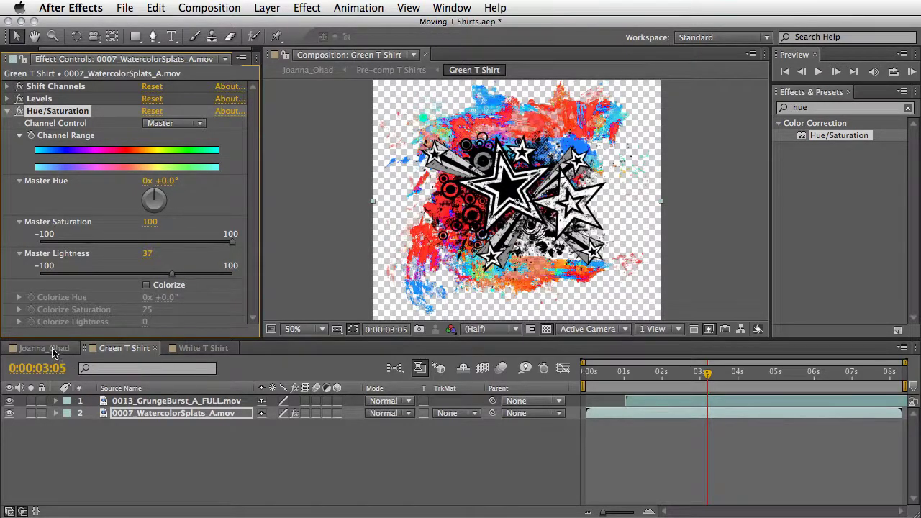
left_click(43, 348)
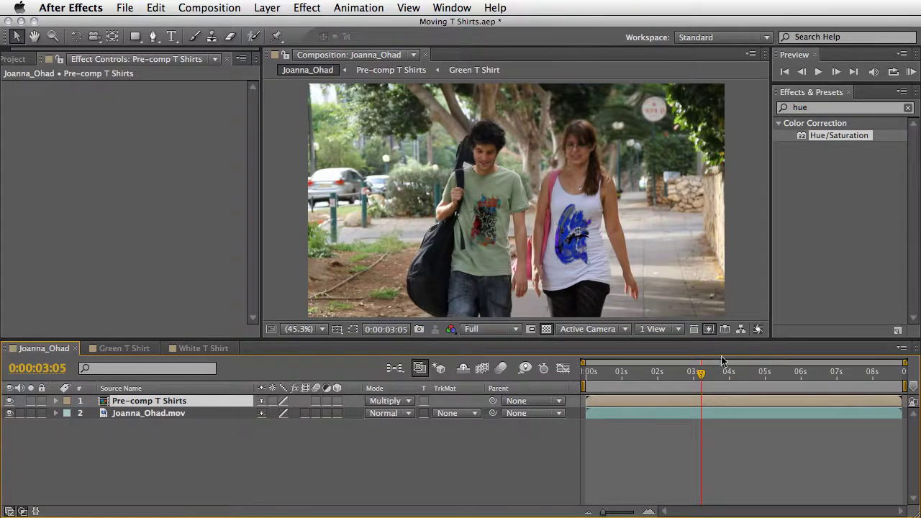
left_click_drag(701, 373, 730, 379)
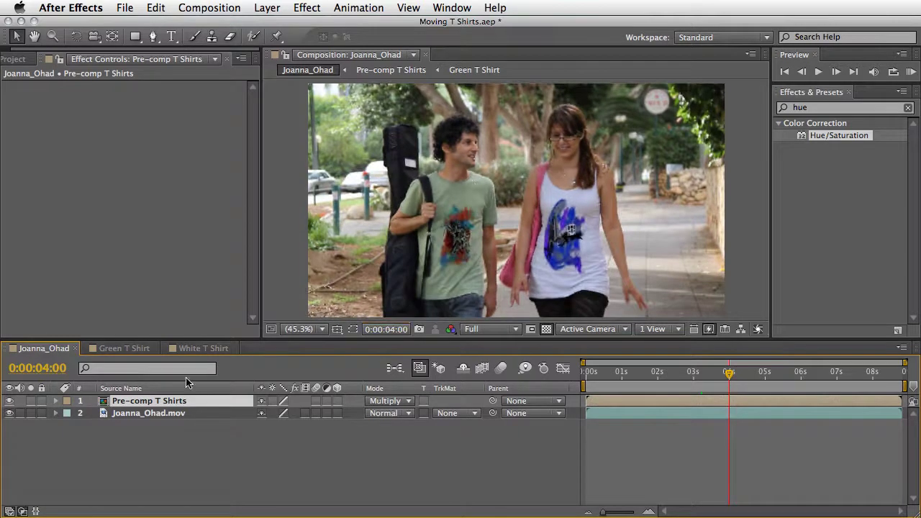
Apply Displacement Map to Pre-comp T Shirts with the footage as map layer, maximum horizontal displacement 19 and maximum vertical displacement 24
left_click(811, 109)
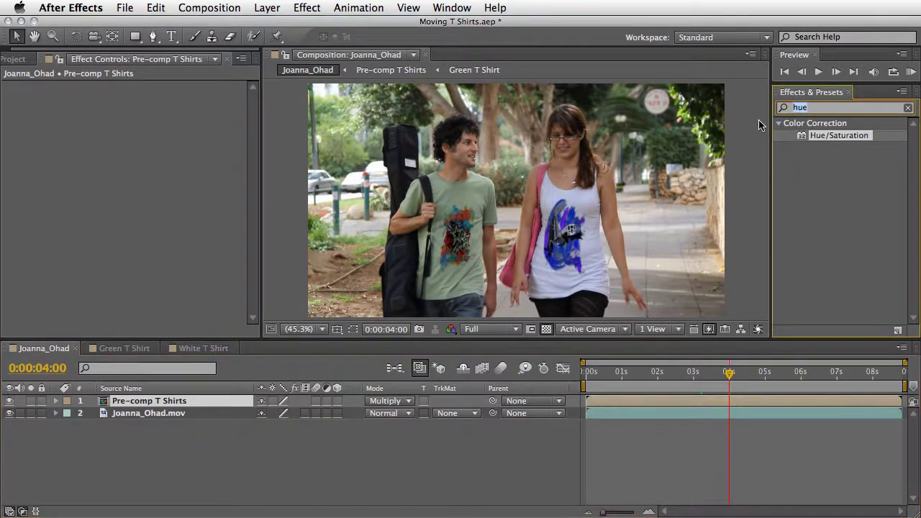
type("disp")
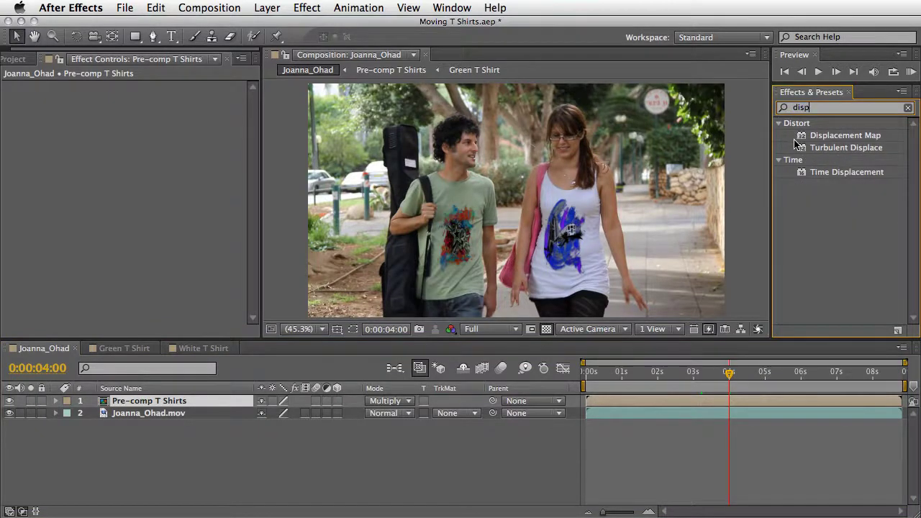
left_click_drag(805, 135, 153, 411)
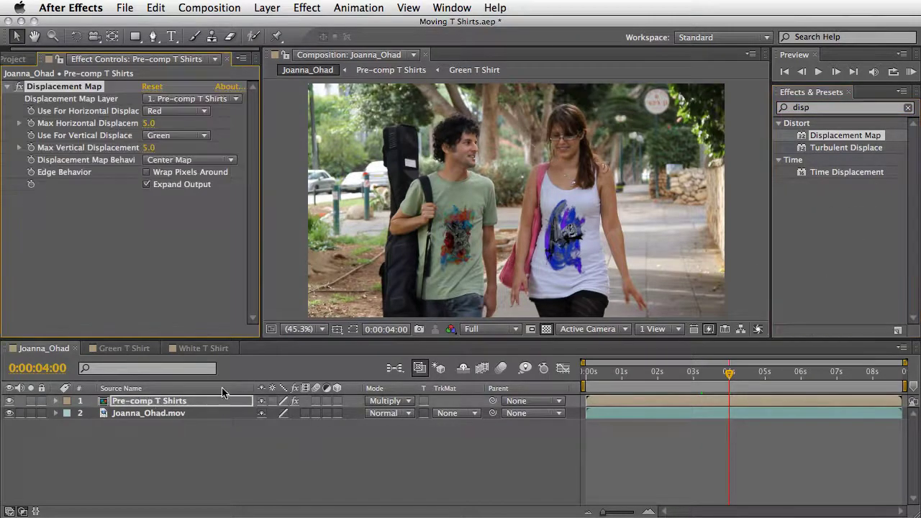
left_click(205, 100)
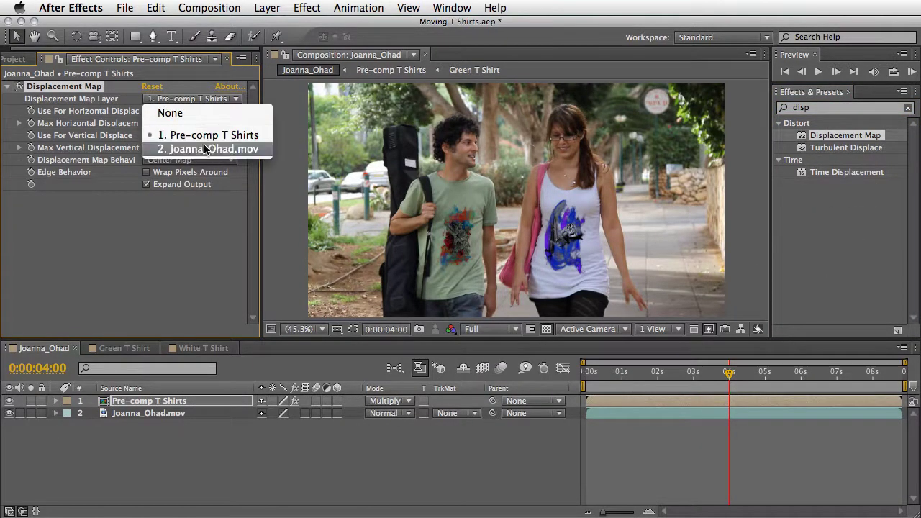
left_click(198, 150)
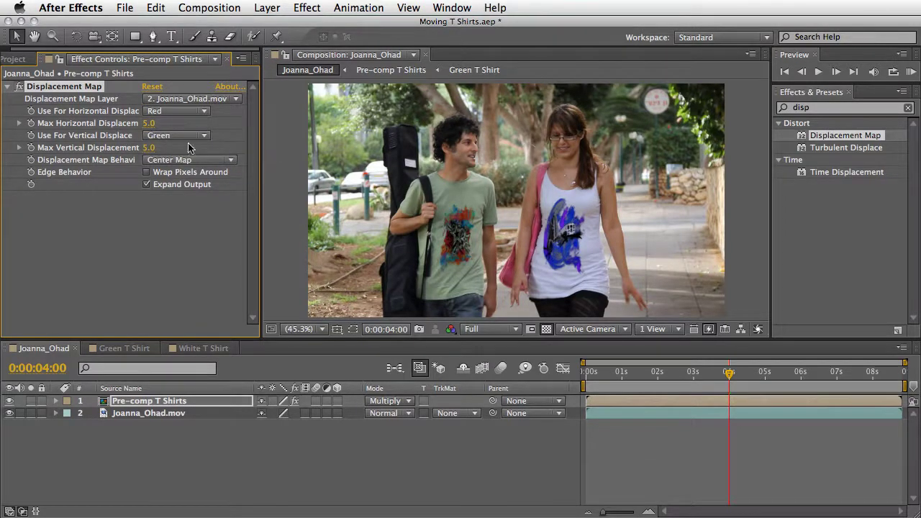
left_click_drag(149, 123, 178, 149)
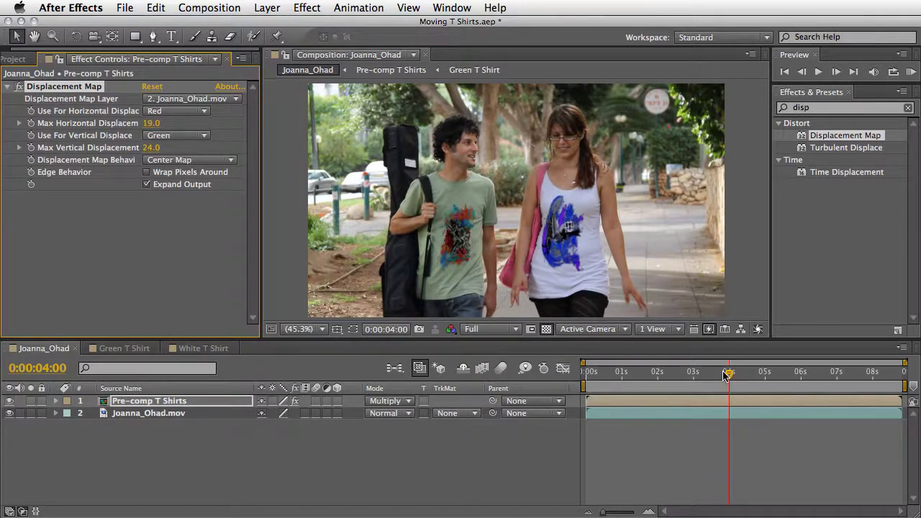
Inspect the displaced T-shirt graphics at several points between about 0:00:01:00 and 0:00:04:10
left_click_drag(723, 374, 660, 377)
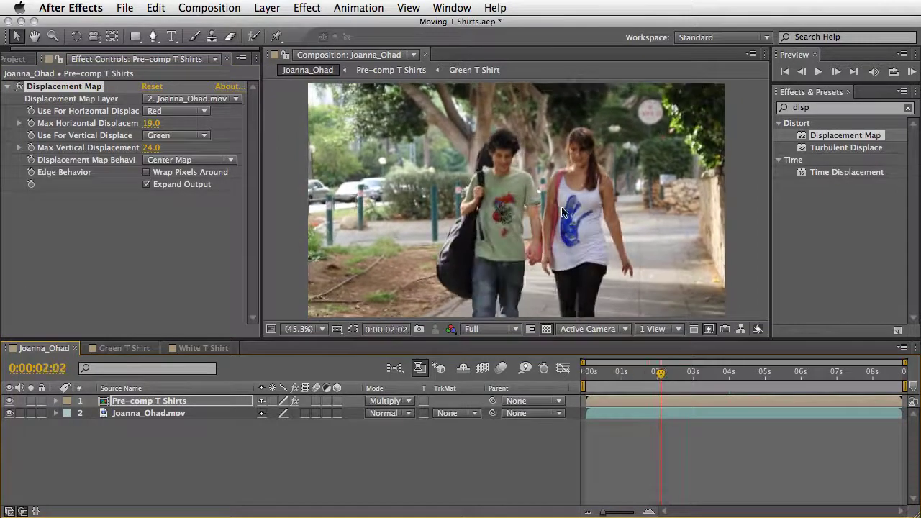
left_click(620, 374)
left_click_drag(620, 374, 709, 374)
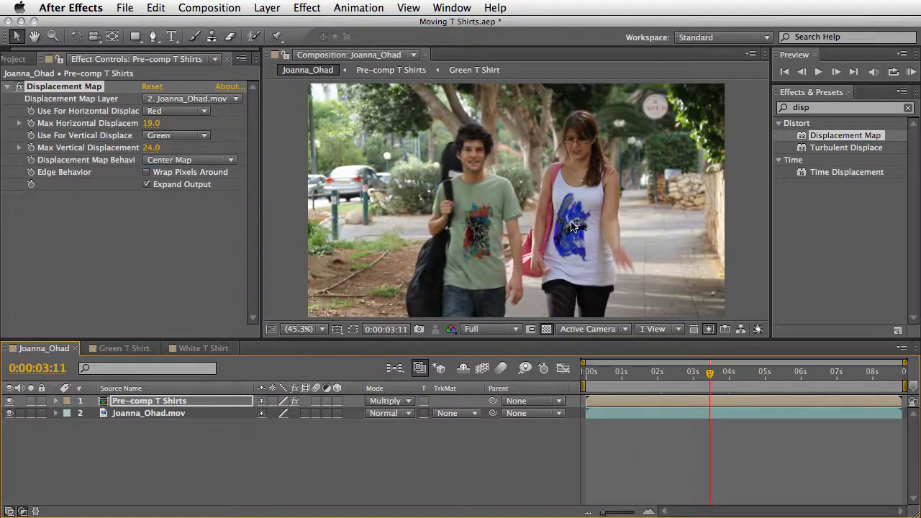
left_click_drag(710, 376, 744, 380)
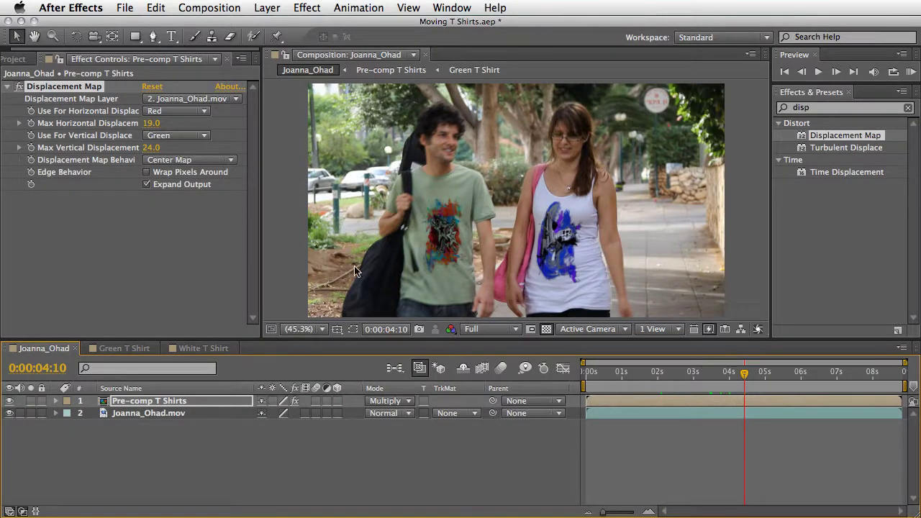
Duplicate the footage layer and pre-compose the copy as Distort Layer, leaving all attributes in the main composition and opening the new composition
left_click(127, 415)
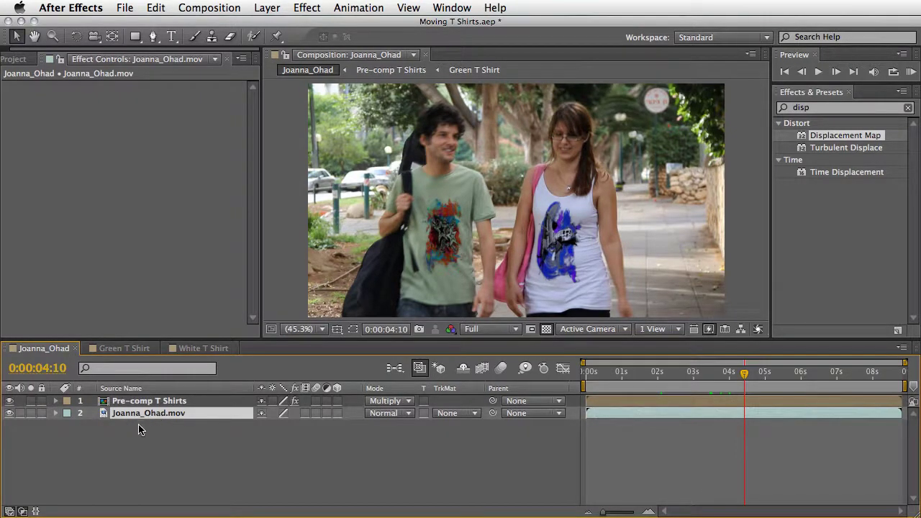
key("super+d")
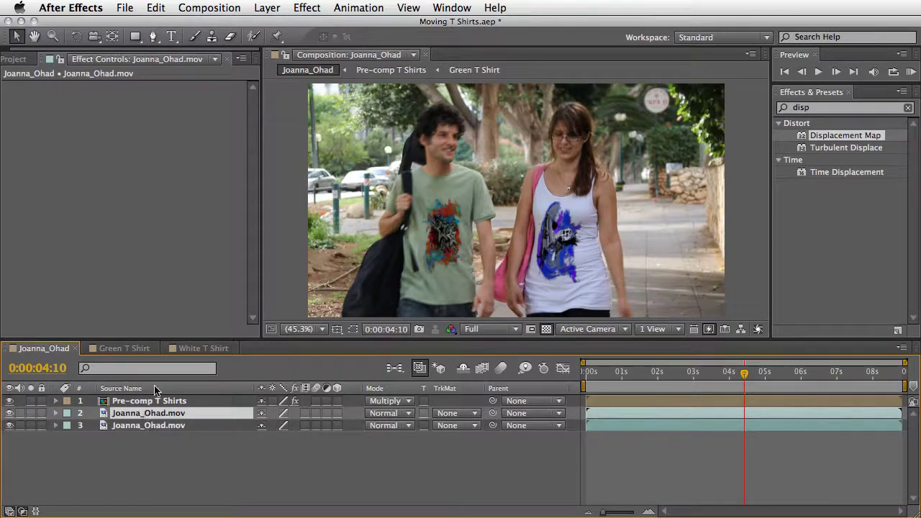
left_click(267, 8)
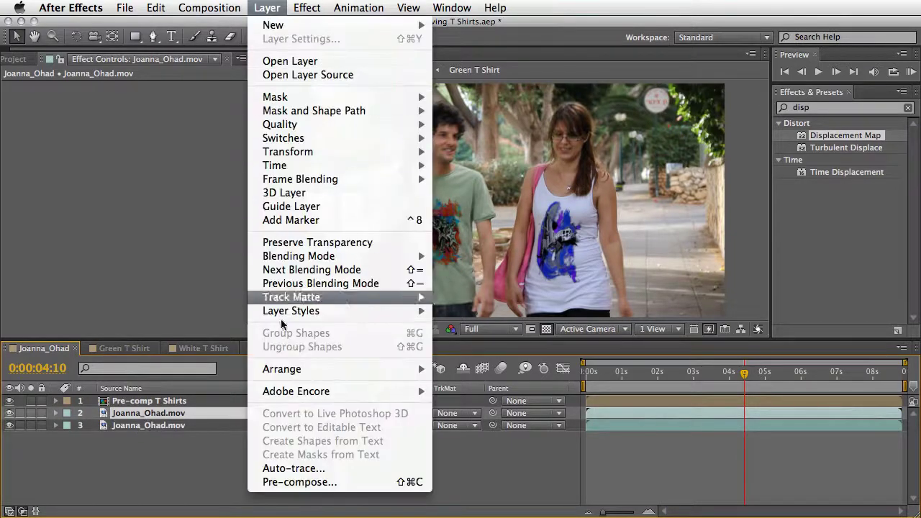
left_click(287, 482)
type("Distort Layer")
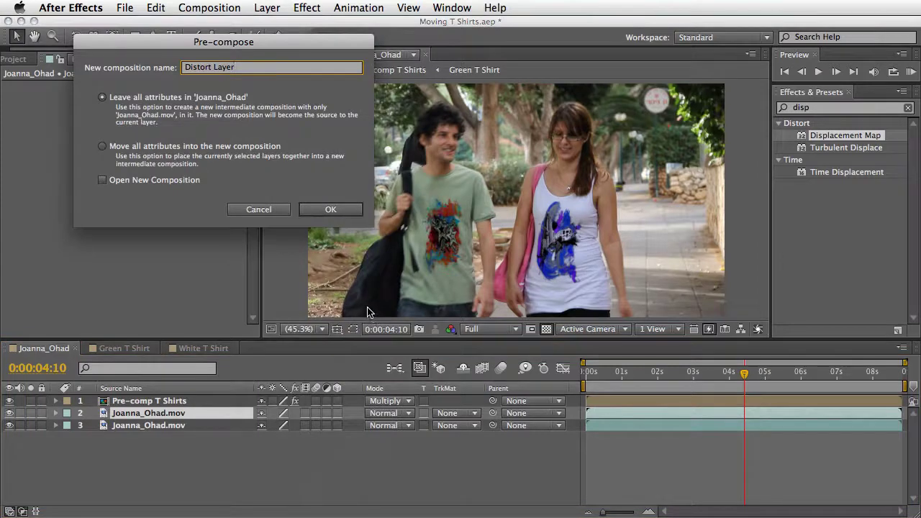
left_click(132, 184)
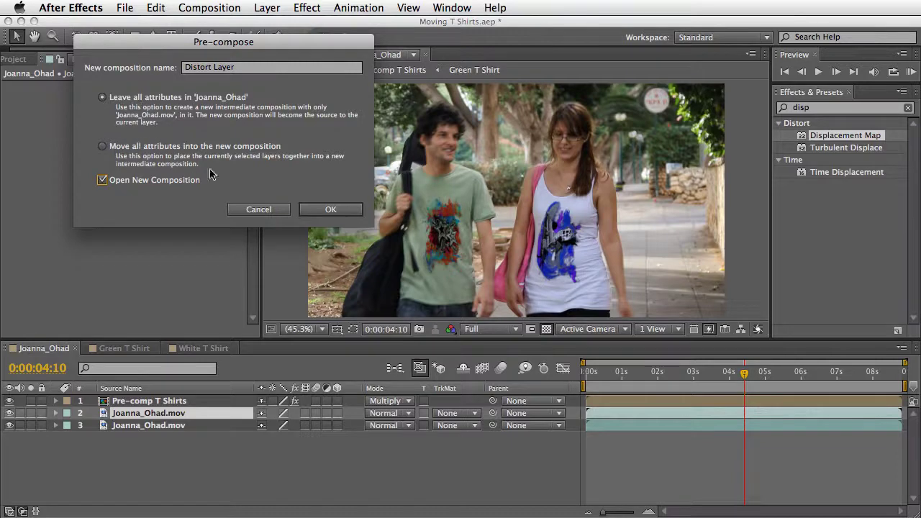
left_click(334, 210)
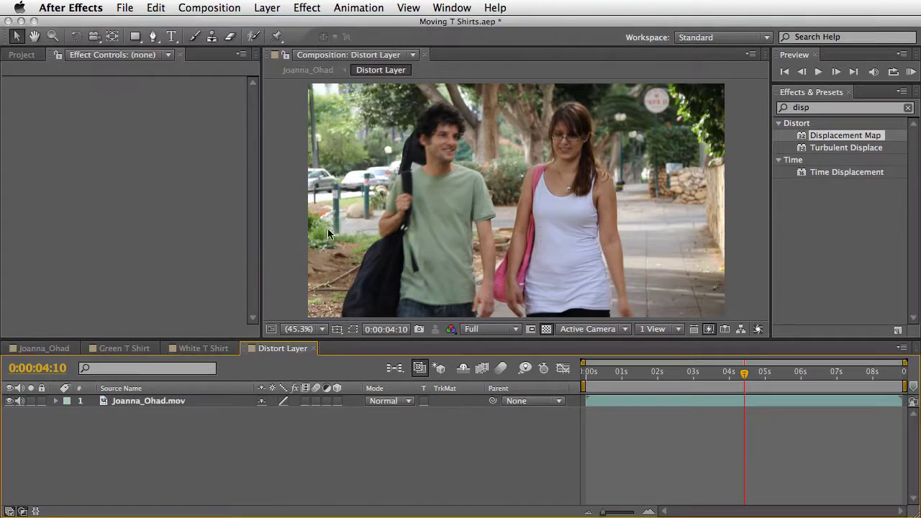
Mute the footage layer's audio in the Distort Layer composition and apply the Tint effect to turn the footage black and white
left_click(19, 400)
left_click(818, 110)
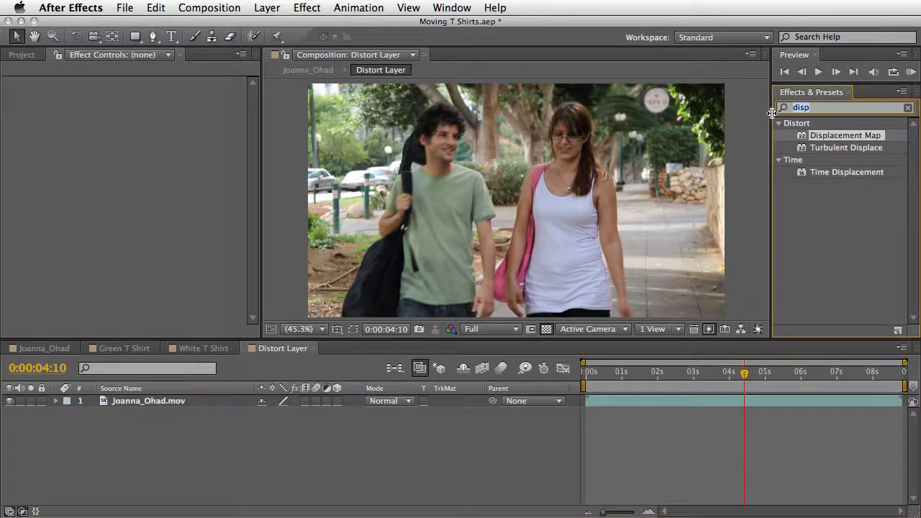
type("tin")
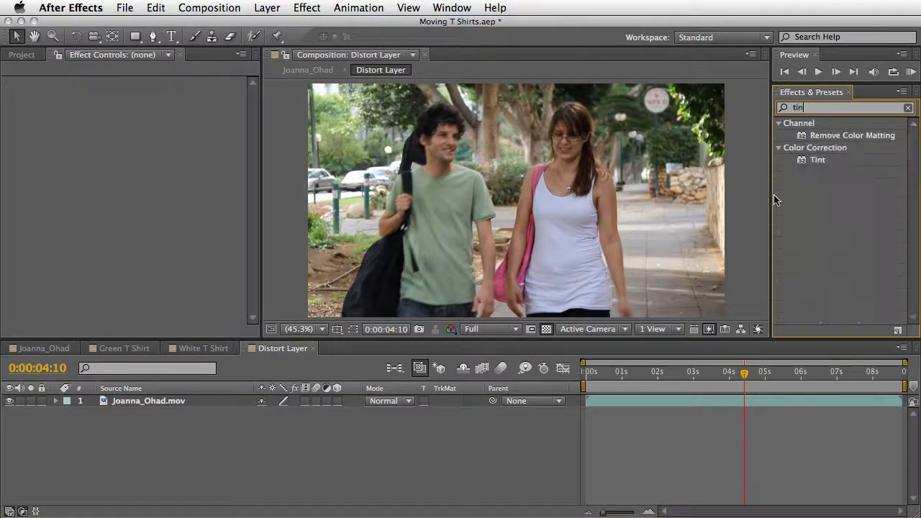
left_click(814, 160)
left_click_drag(814, 160, 342, 198)
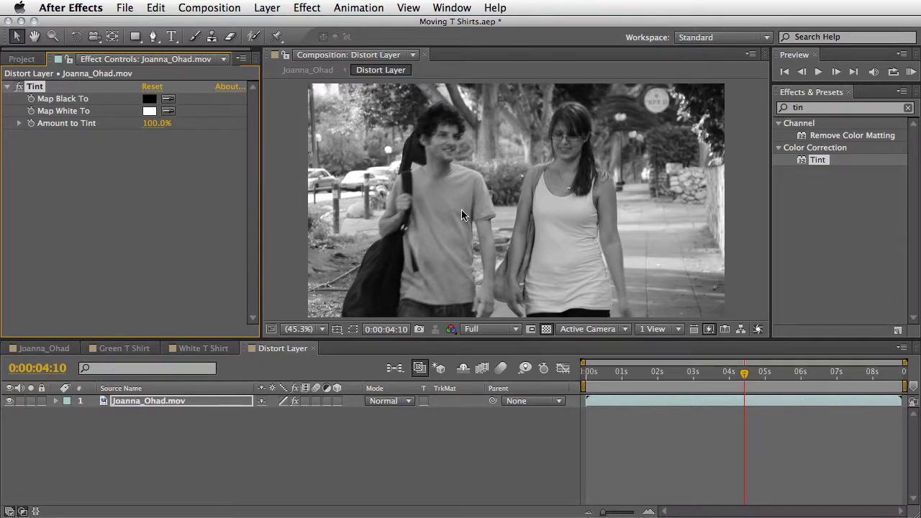
Apply Fast Blur to the tinted footage in Distort Layer with Blurriness 4 and Repeat Edge Pixels enabled
left_click(813, 110)
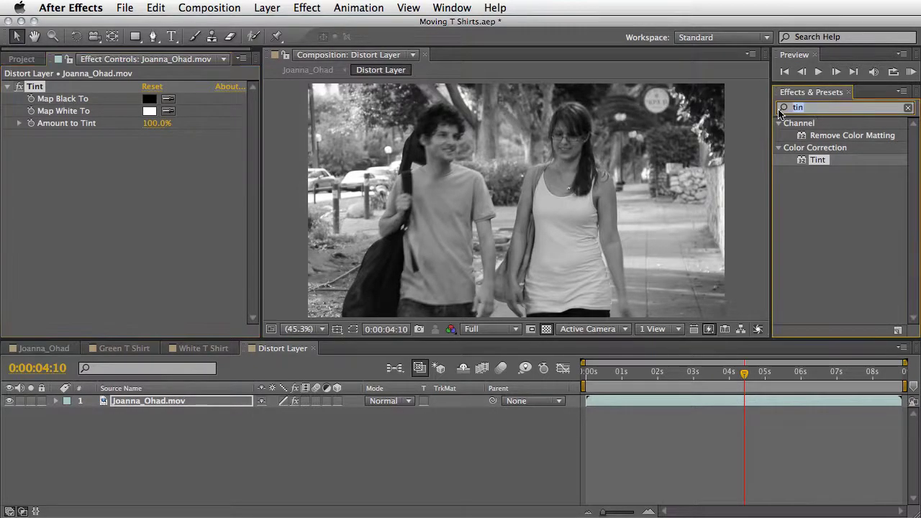
type("fast")
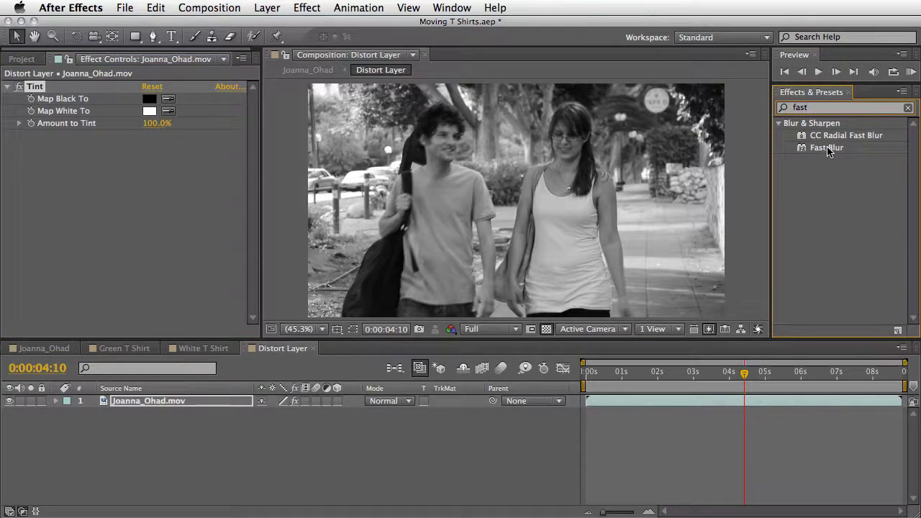
left_click_drag(827, 149, 165, 175)
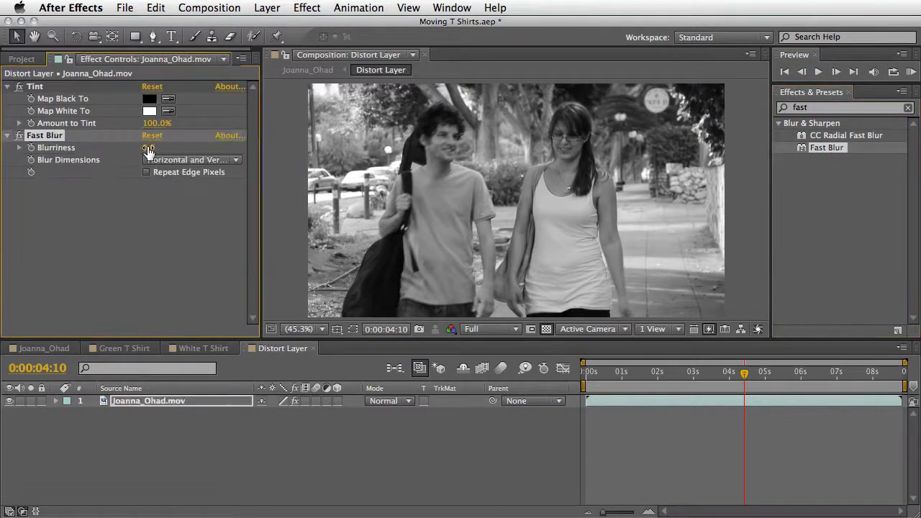
left_click(154, 148)
key("Return")
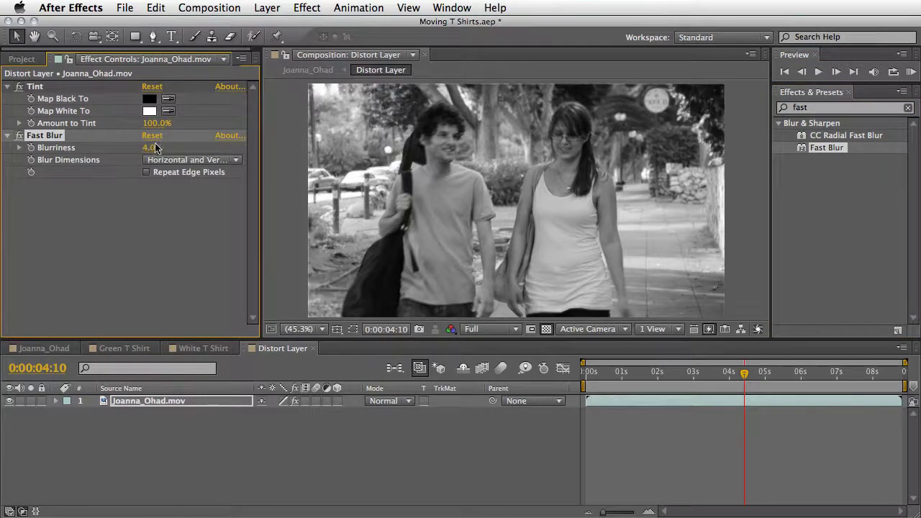
left_click(185, 172)
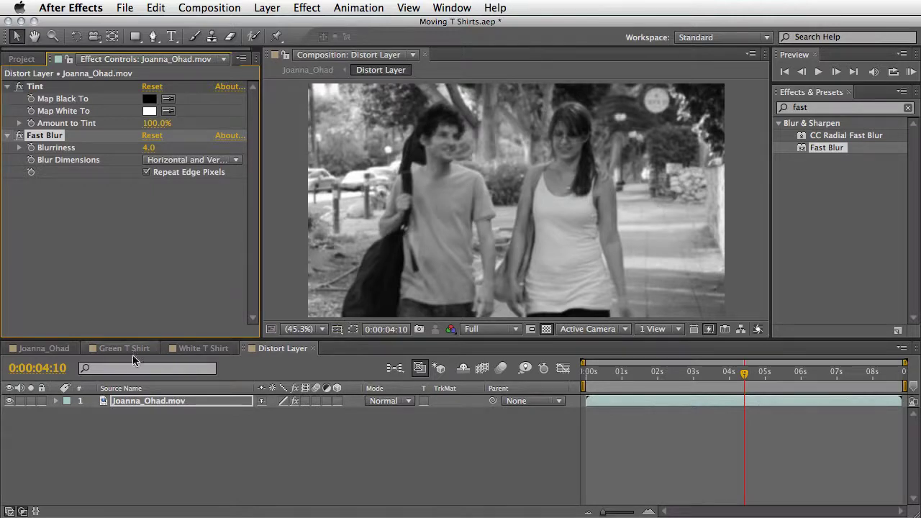
In the main composition, hide Distort Layer and make it the displacement map layer for Pre-comp T Shirts
left_click(43, 348)
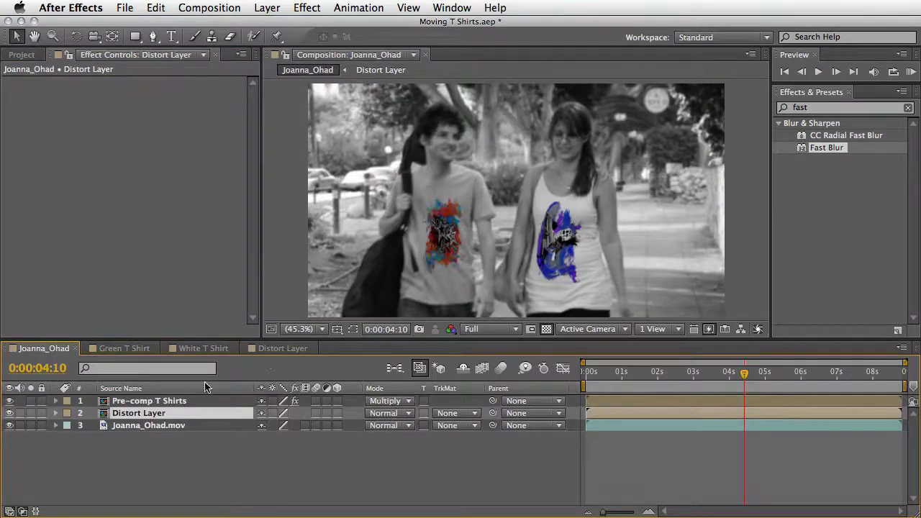
left_click(9, 414)
left_click(144, 401)
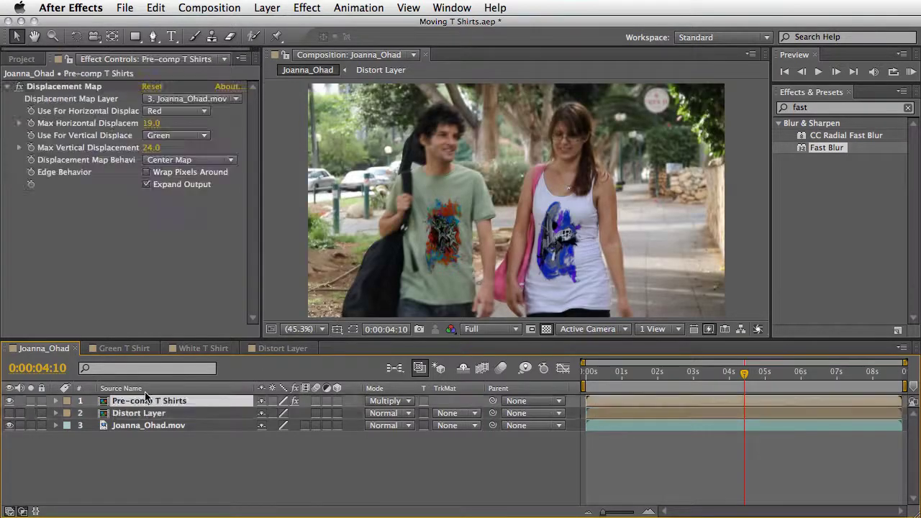
left_click(198, 98)
left_click(203, 151)
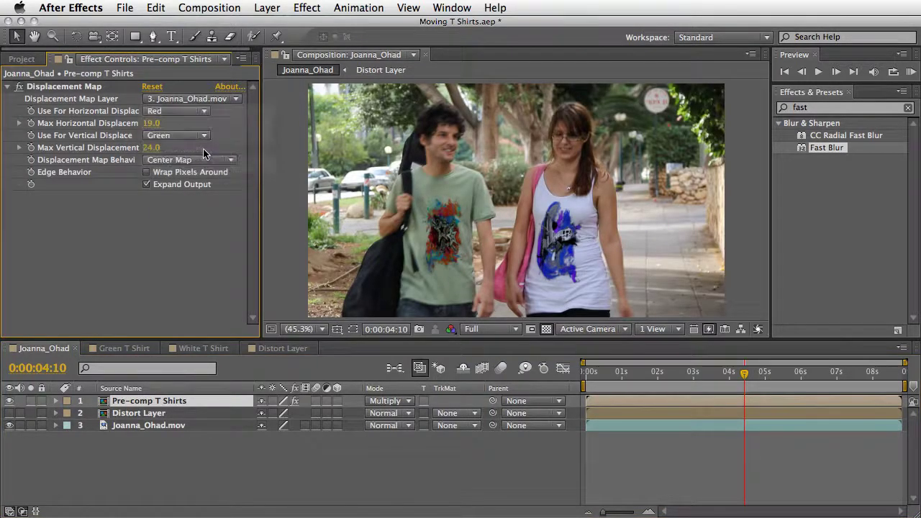
Set the Displacement Map's maximum horizontal displacement to 39 and maximum vertical displacement to 30
left_click(152, 124)
type("36")
key("Return")
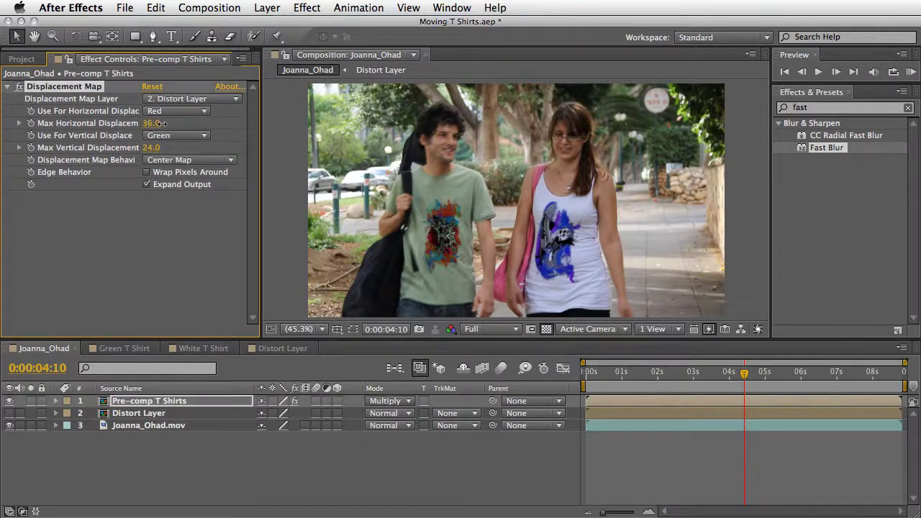
left_click_drag(160, 123, 166, 123)
left_click_drag(166, 123, 158, 148)
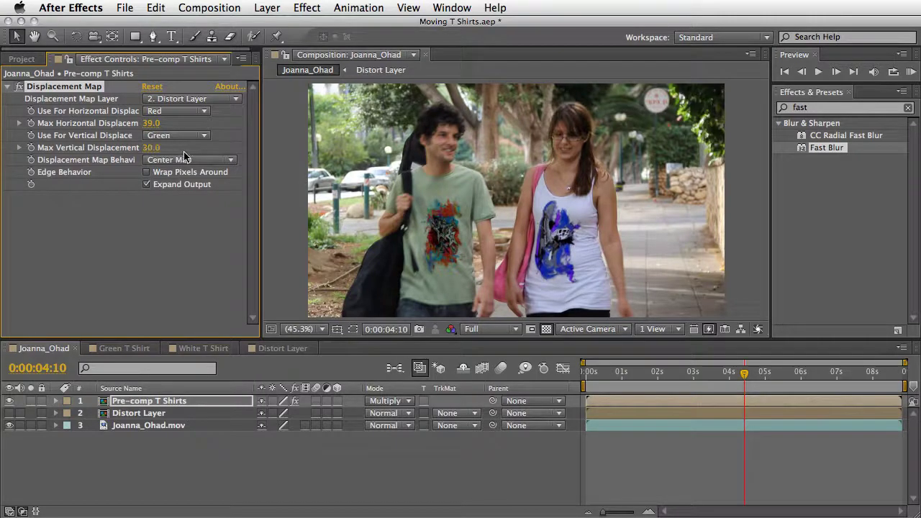
Compare the T-shirt graphics with and without the Displacement Map effect around 0:00:05:11
left_click(743, 375)
left_click_drag(726, 380, 781, 379)
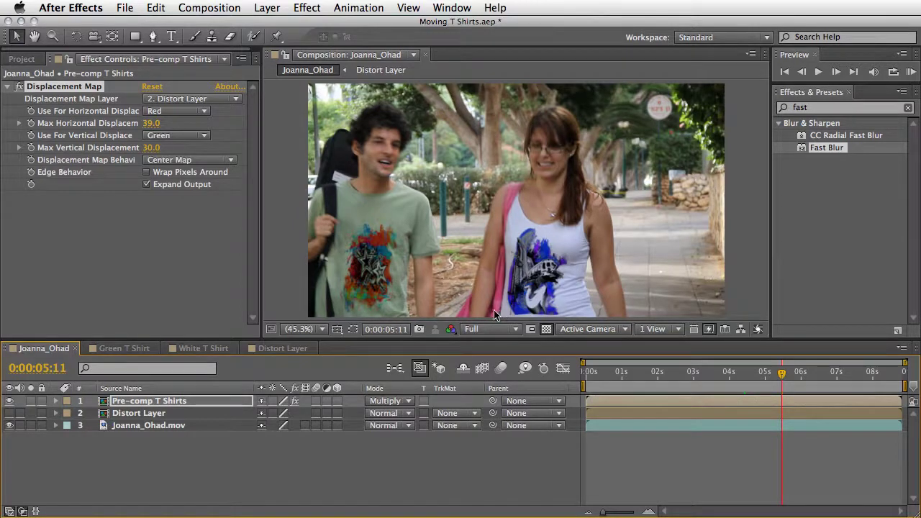
left_click(274, 401)
left_click(294, 401)
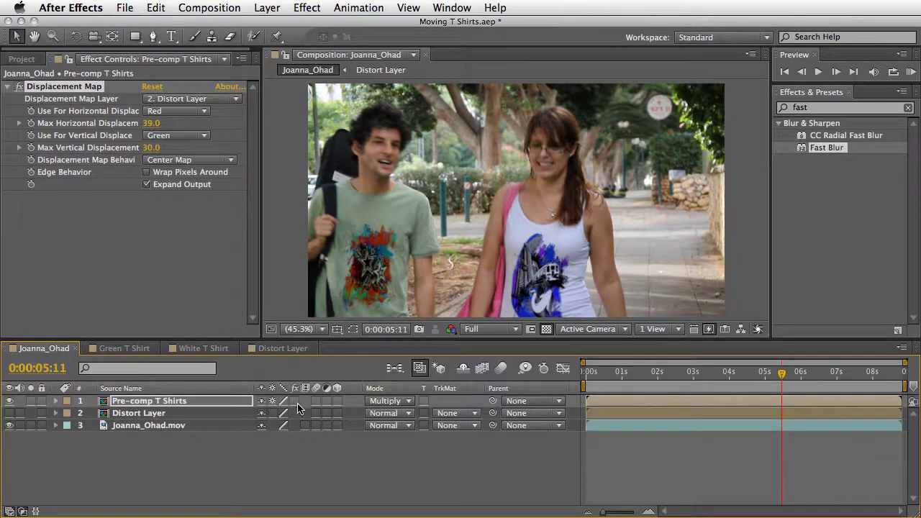
left_click(294, 401)
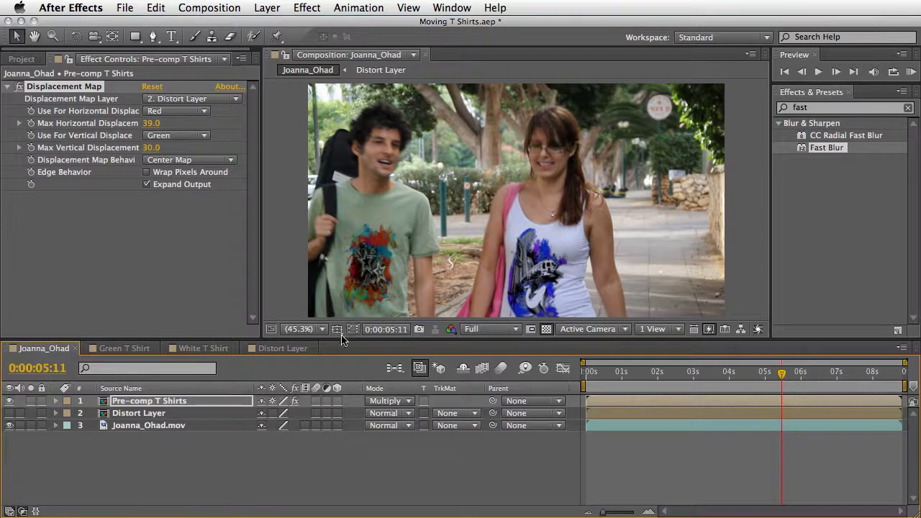
left_click(294, 400)
left_click(295, 401)
left_click(294, 400)
left_click(295, 401)
key("Page_Up")
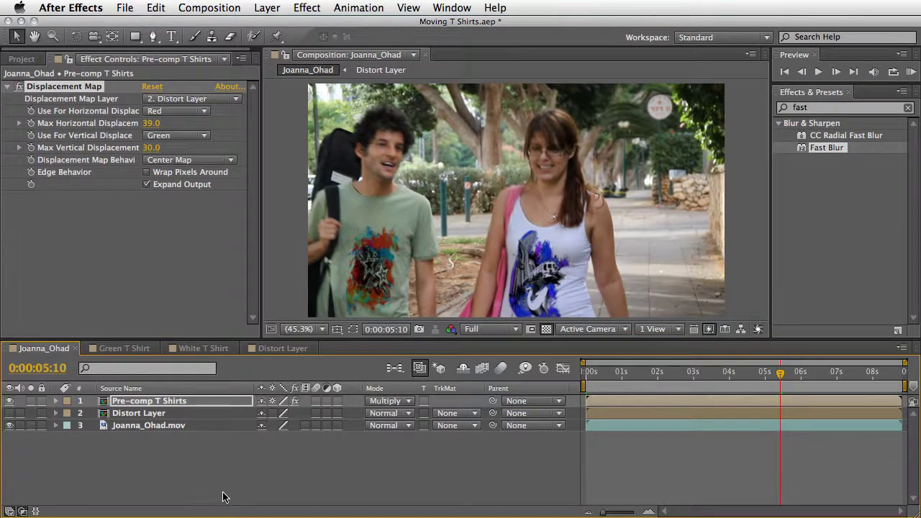
Lower the opacity of Pre-comp T Shirts to 80%
left_click(152, 403)
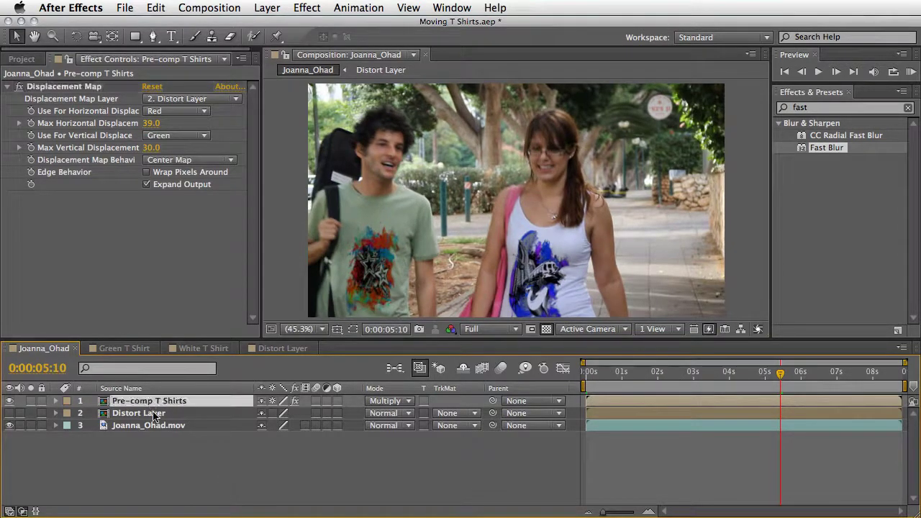
key("t")
left_click_drag(267, 413, 256, 413)
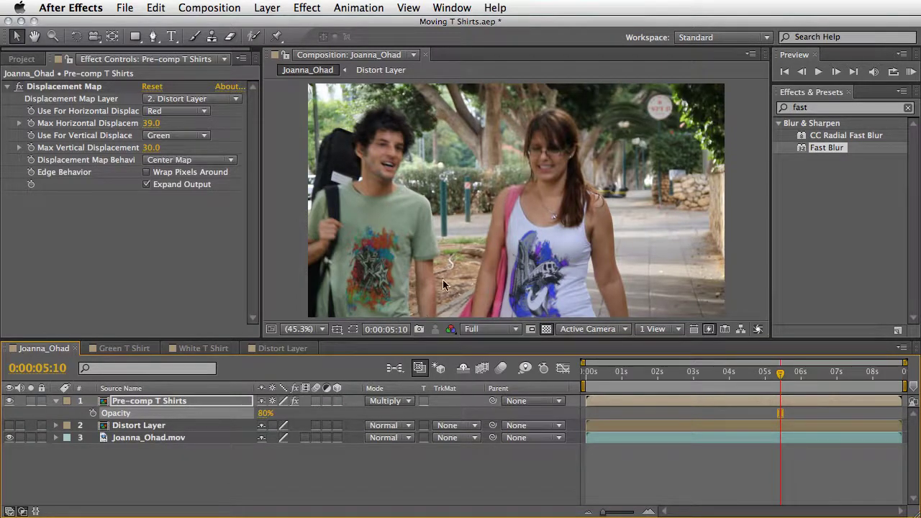
left_click(56, 402)
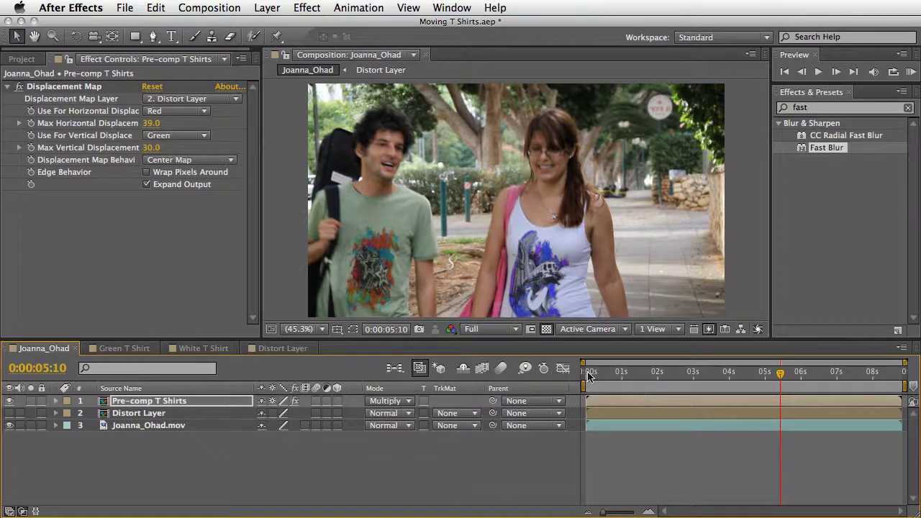
Add 0011_GrittyEdges_A1_LP.mov from the MDK 7 folder as the top layer, with the time set to 0:00:00:00
left_click(588, 374)
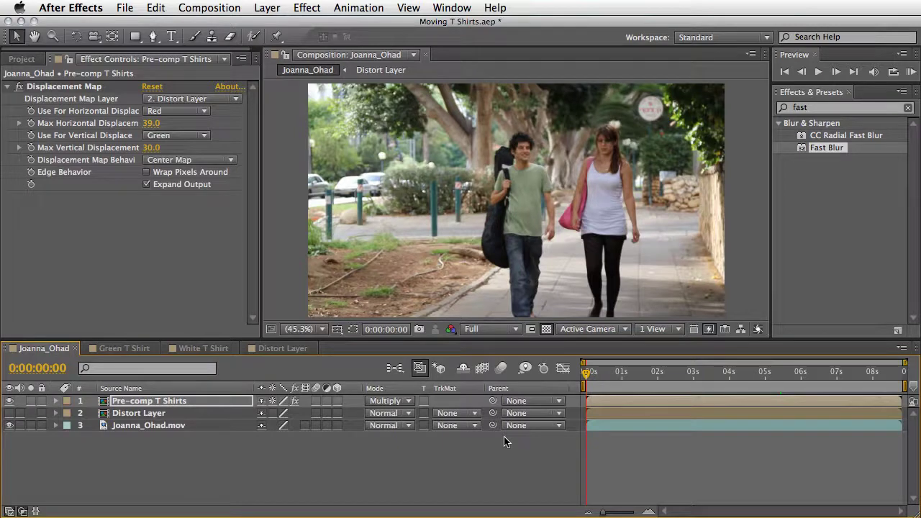
left_click(186, 246)
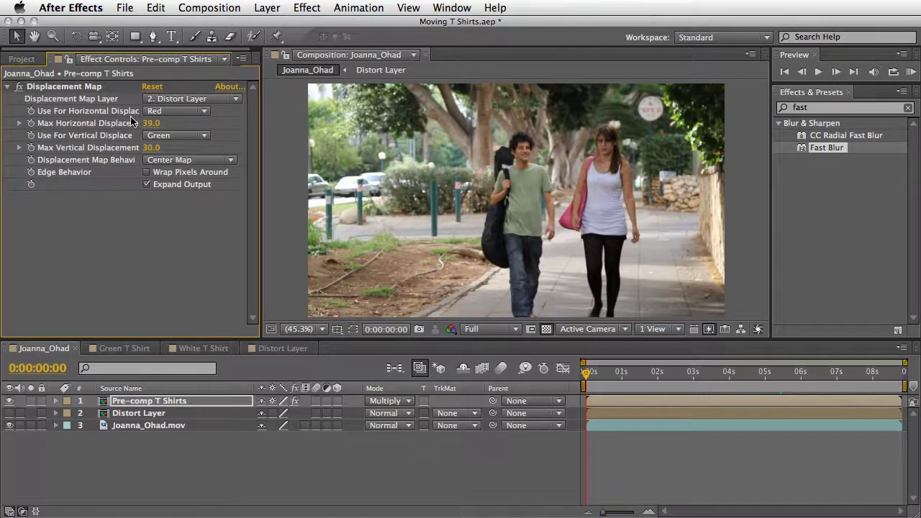
left_click(22, 59)
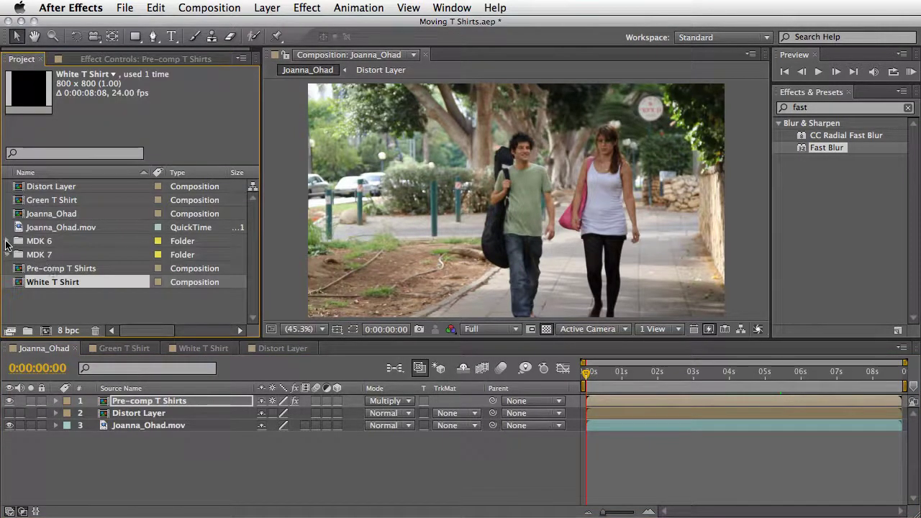
left_click(7, 254)
left_click(7, 241)
scroll(253, 244, "down", 3)
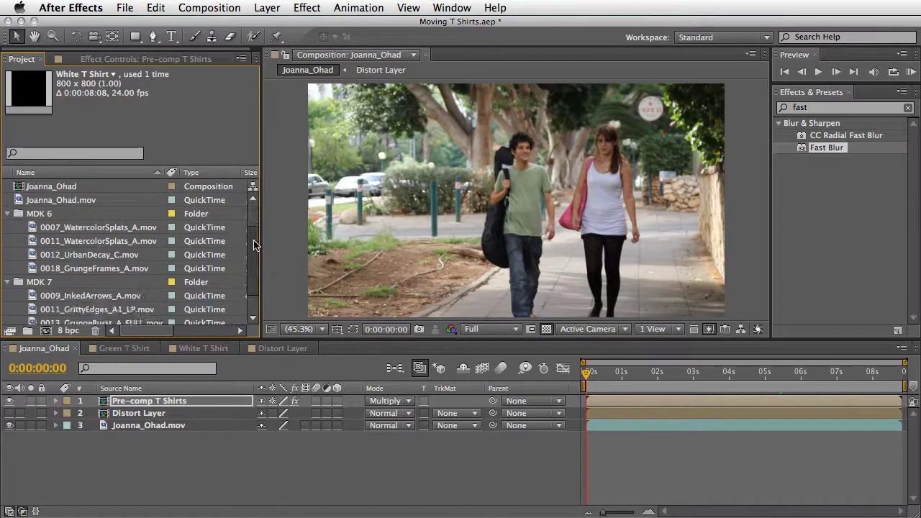
scroll(253, 245, "down", 1)
left_click_drag(32, 297, 87, 399)
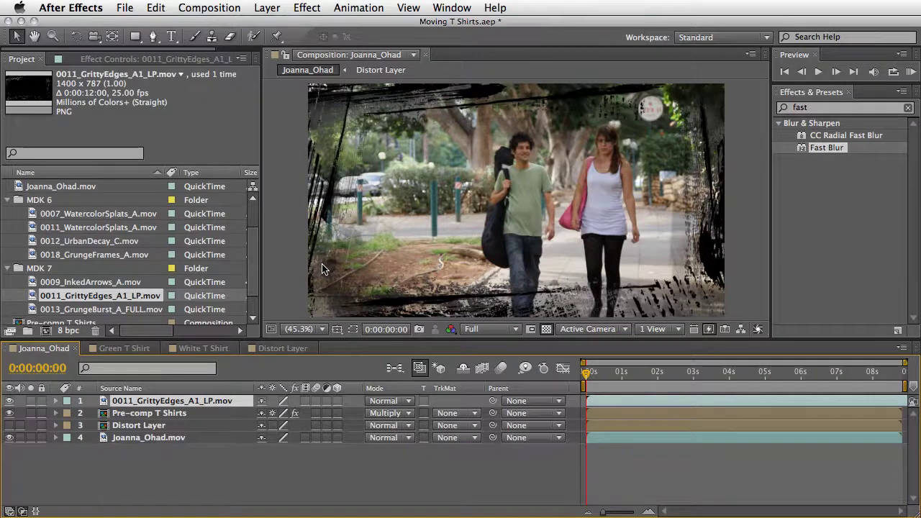
Set the GrittyEdges layer's blending mode to Multiply and its opacity to 68%
left_click(392, 402)
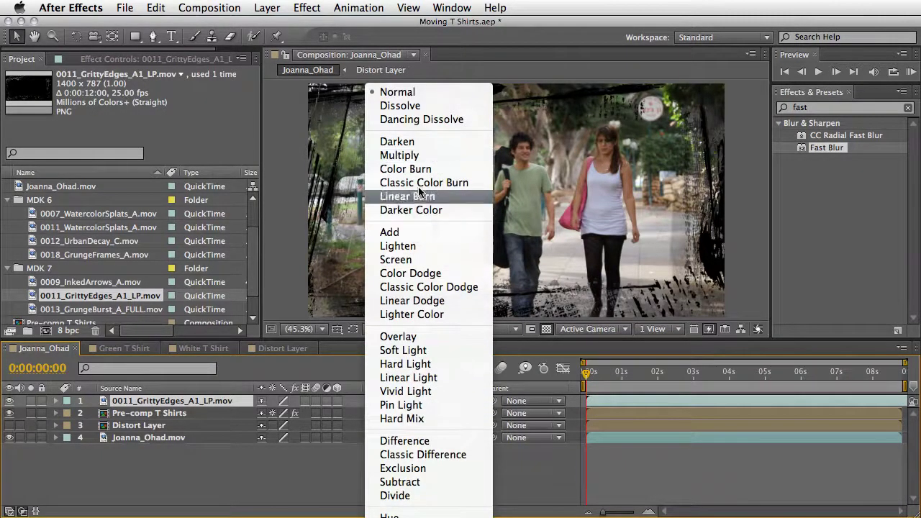
left_click(422, 157)
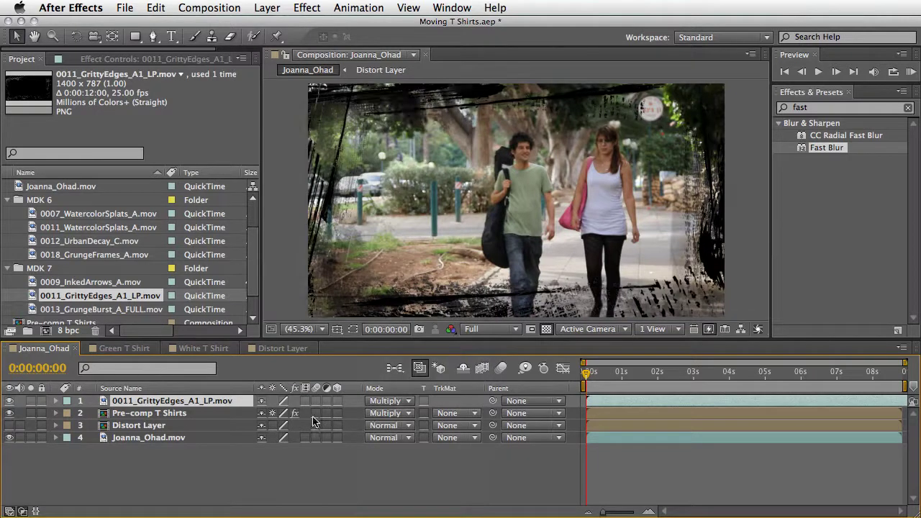
key("t")
left_click_drag(267, 413, 246, 414)
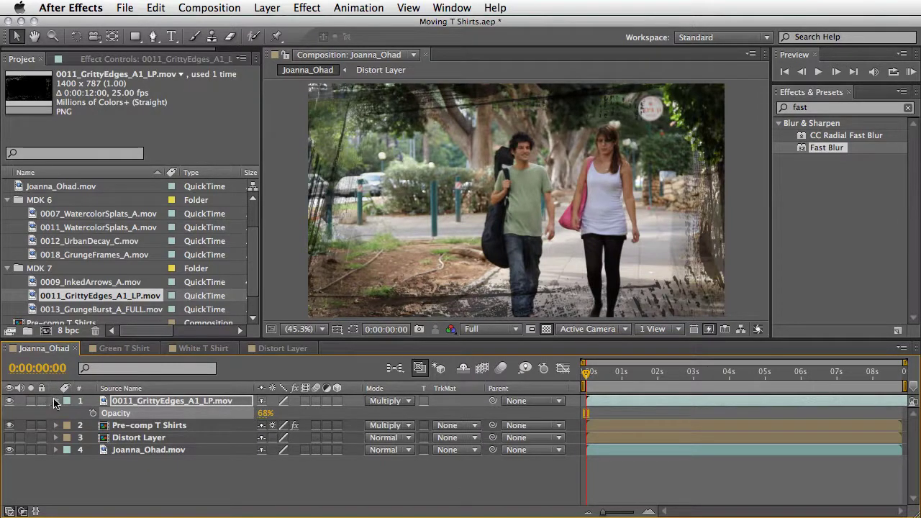
left_click(57, 402)
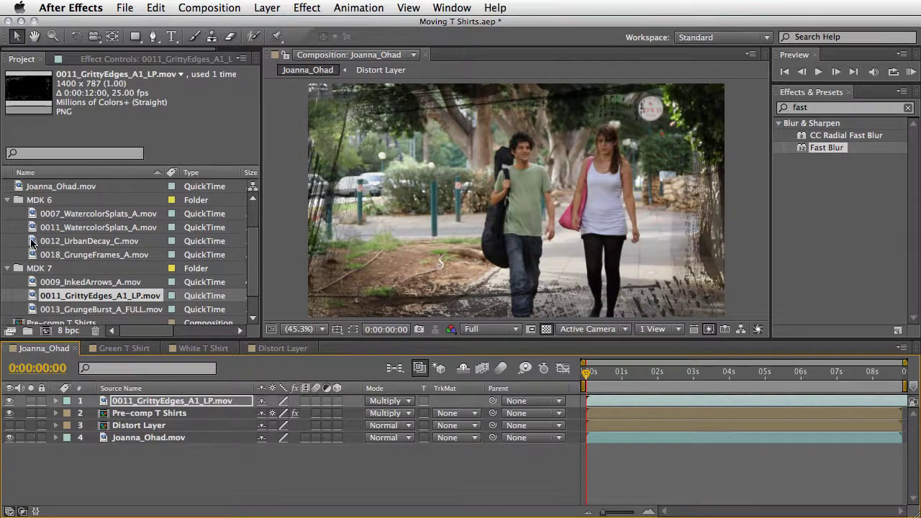
Add 0018_GrungeFrames_A.mov from the MDK 6 folder as the top layer and set its blending mode to Add
left_click(32, 255)
key("Return")
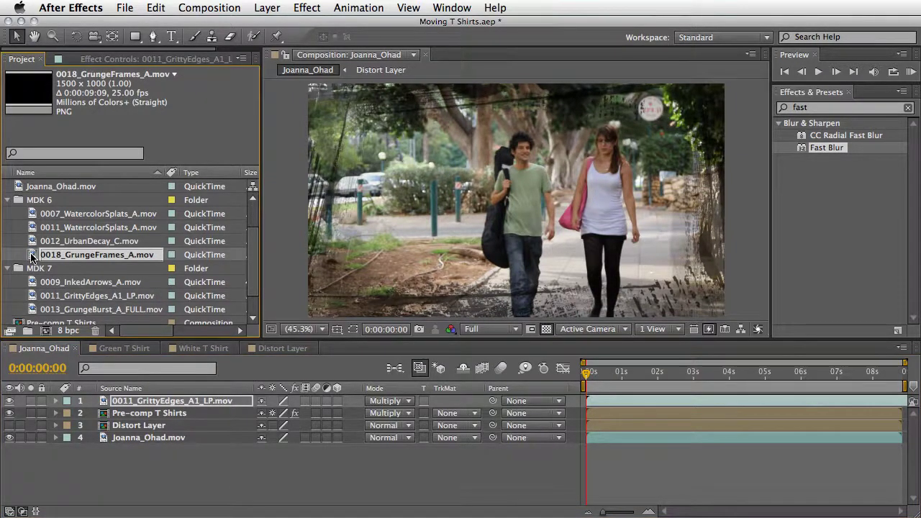
key("Return")
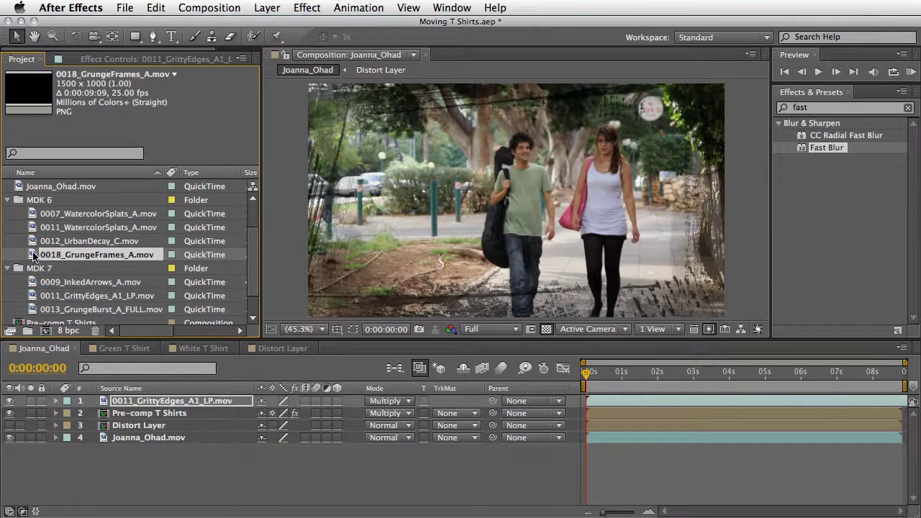
left_click_drag(34, 255, 63, 401)
left_click_drag(588, 374, 695, 384)
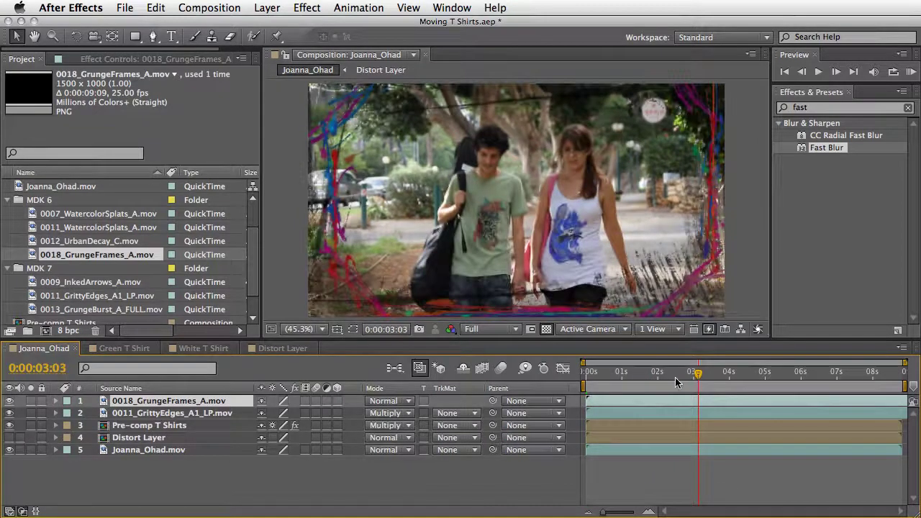
left_click(388, 401)
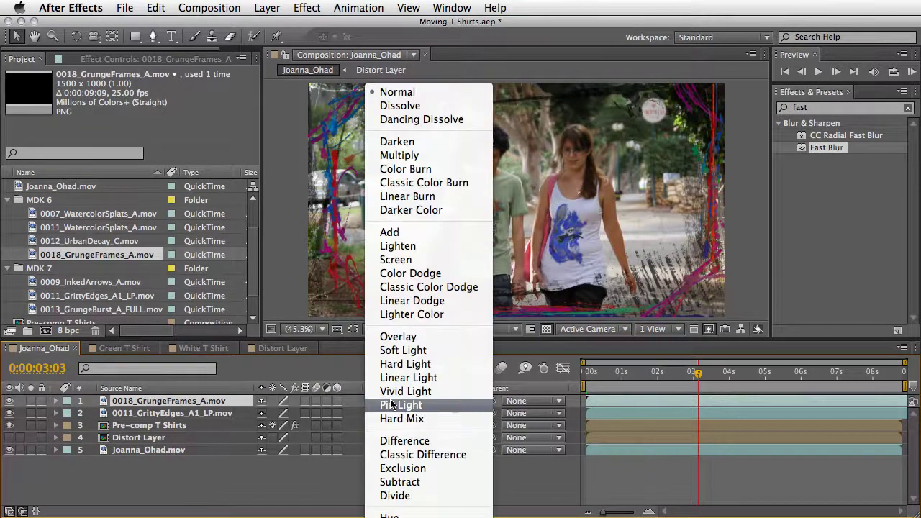
left_click(415, 233)
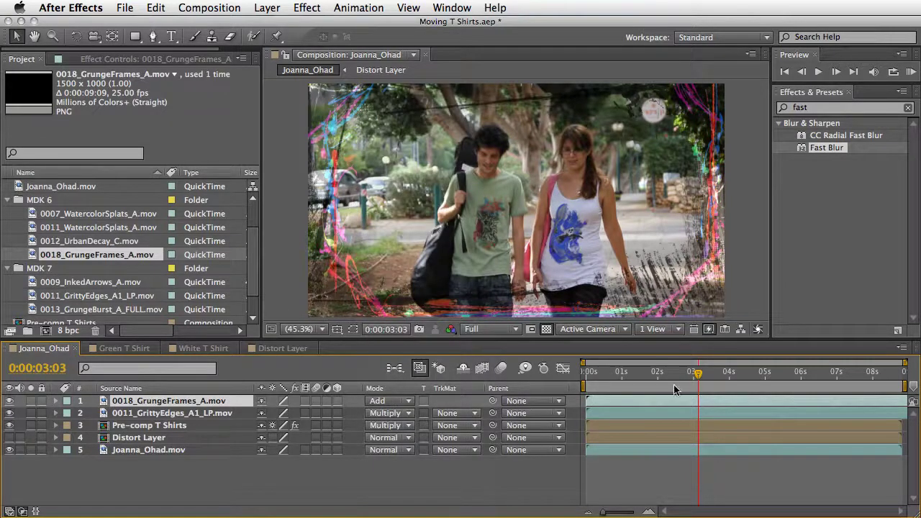
Check the finished composite near the end of the timeline and return to the start
left_click(901, 374)
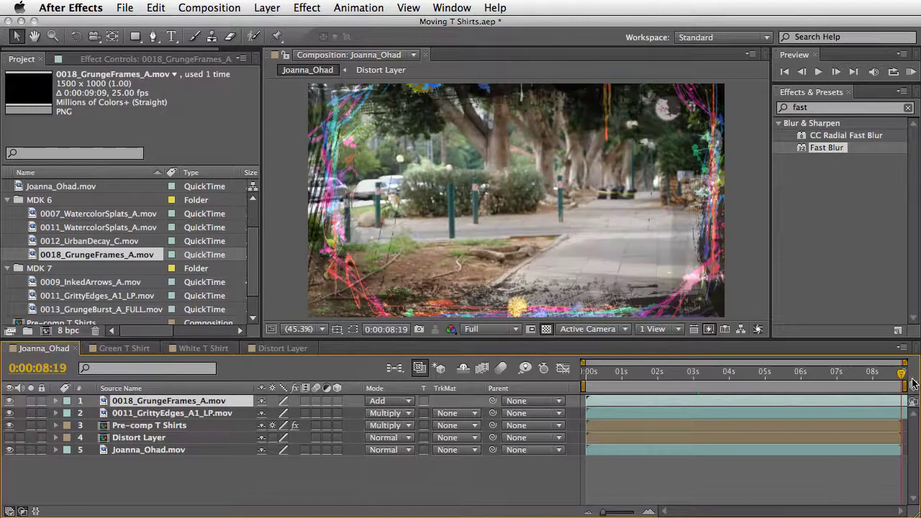
left_click(585, 374)
mouse_move(587, 374)
left_mouse_down()
mouse_move(682, 381)
mouse_move(587, 374)
left_mouse_up()
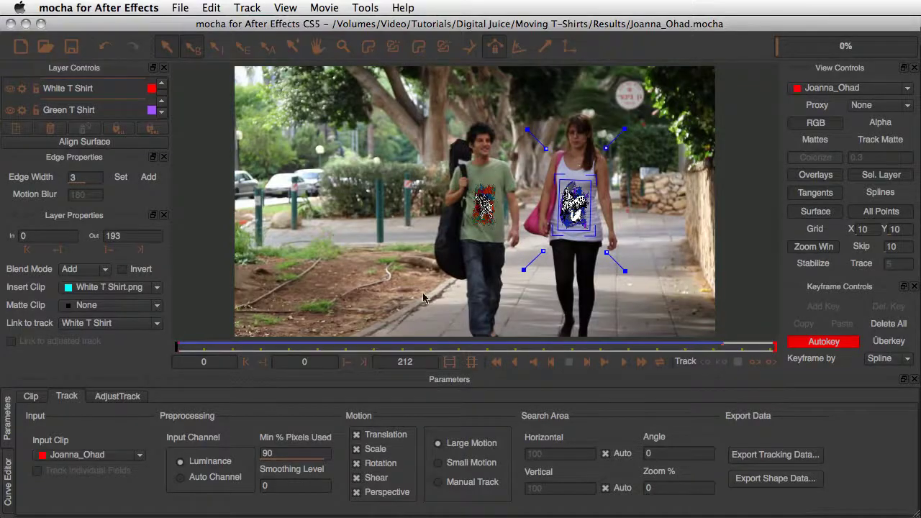
Draw a closed X-spline around the trees, round sign and stone wall behind the woman, with splines shown and the surface hidden
left_click(414, 177)
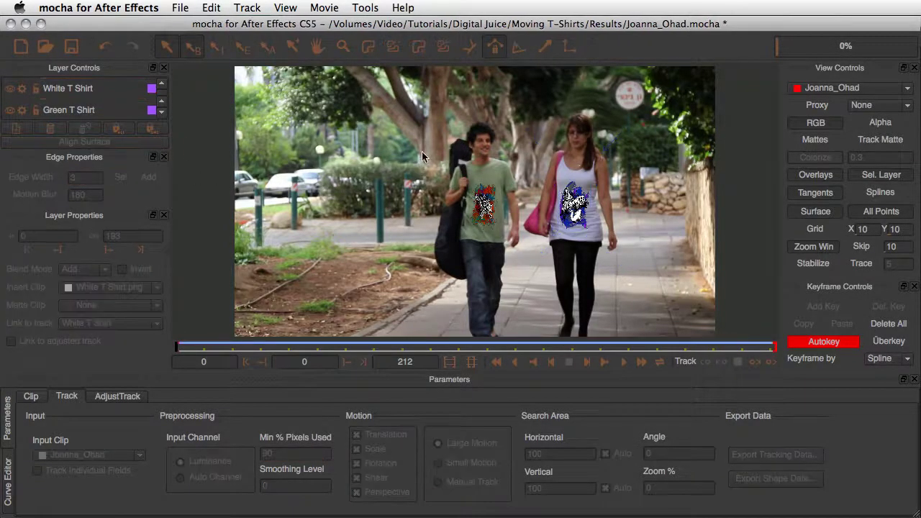
left_click(368, 46)
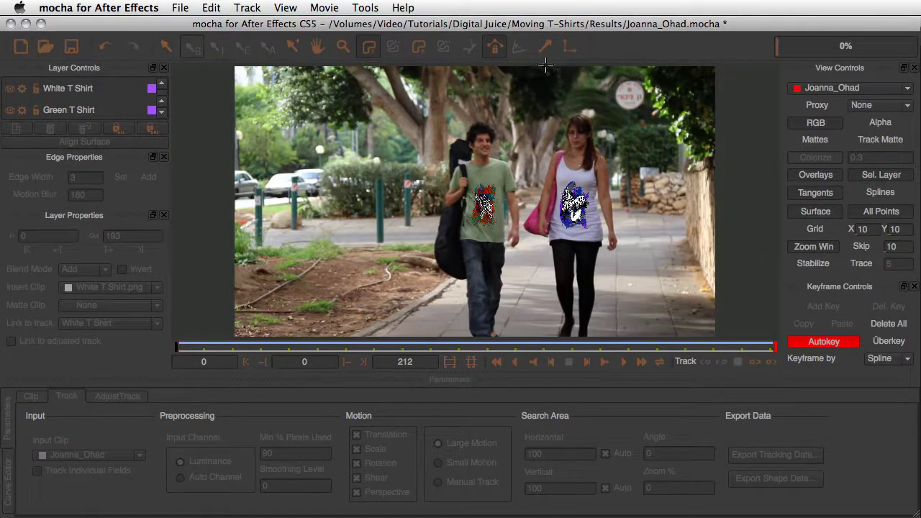
left_click(544, 66)
left_click(544, 114)
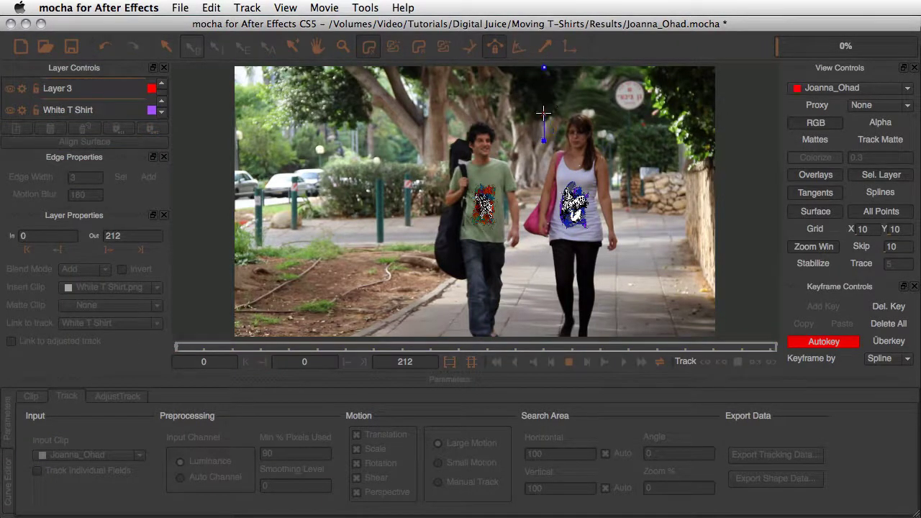
left_click(647, 133)
left_click(643, 133)
left_click(714, 223)
left_click(738, 195)
left_click(728, 65)
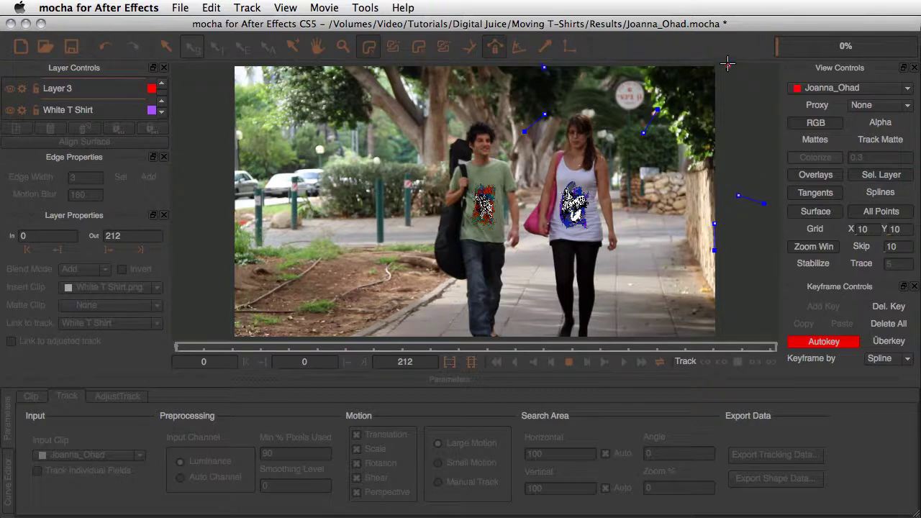
left_click(549, 70)
left_click(880, 192)
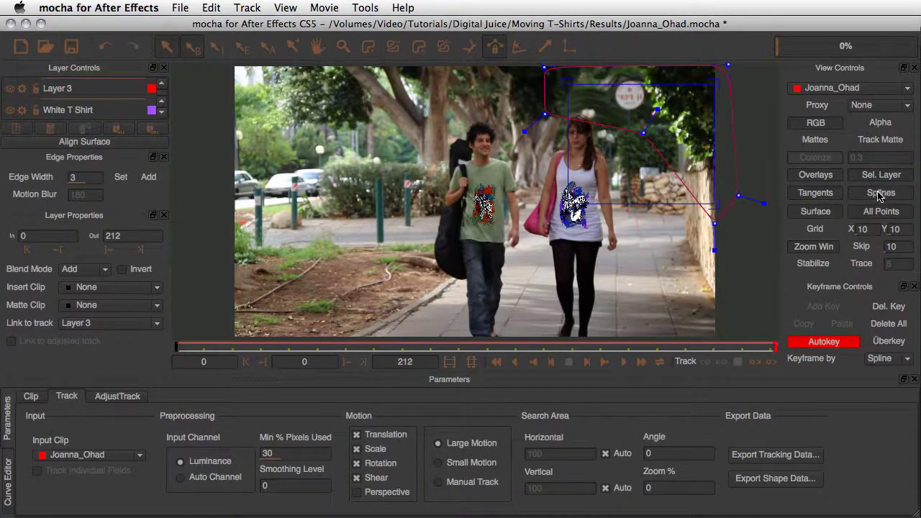
left_click(815, 211)
Refine the new spline's points so it clears the woman's head and extends past the frame edges around the trees and wall
left_click_drag(544, 69, 545, 66)
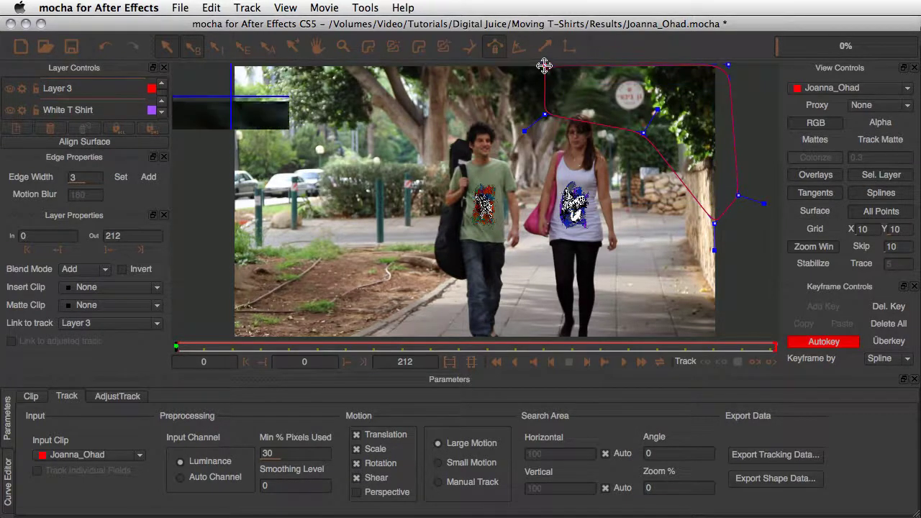
left_click_drag(544, 114, 549, 98)
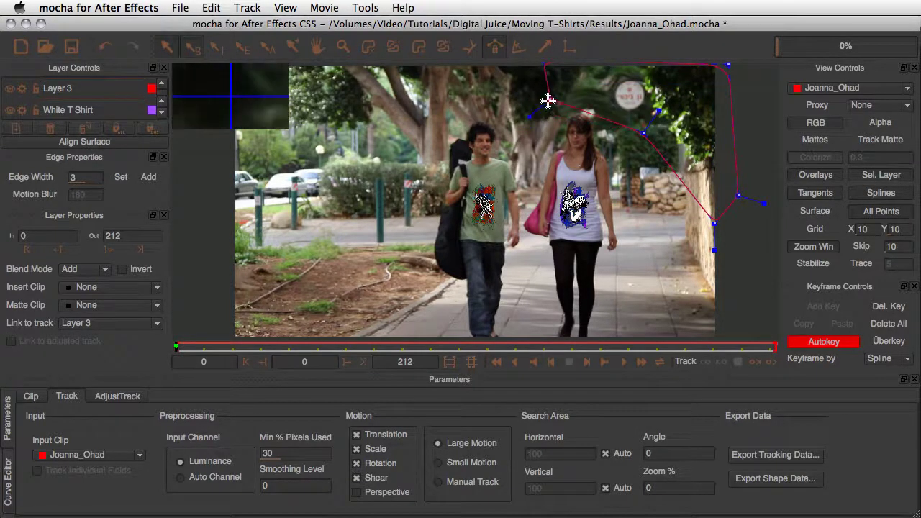
left_click_drag(644, 131, 647, 123)
left_click_drag(714, 221, 688, 218)
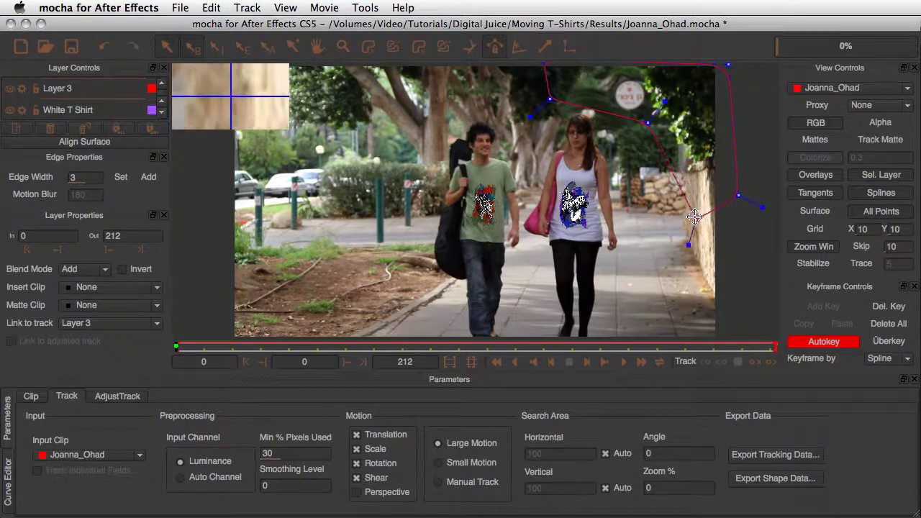
left_click_drag(740, 199, 727, 202)
left_click_drag(727, 68, 725, 62)
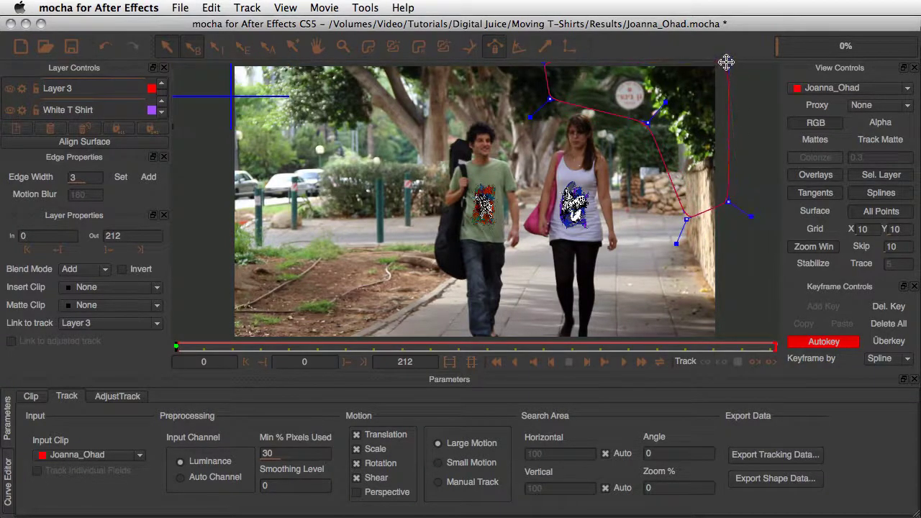
left_click_drag(545, 63, 545, 61)
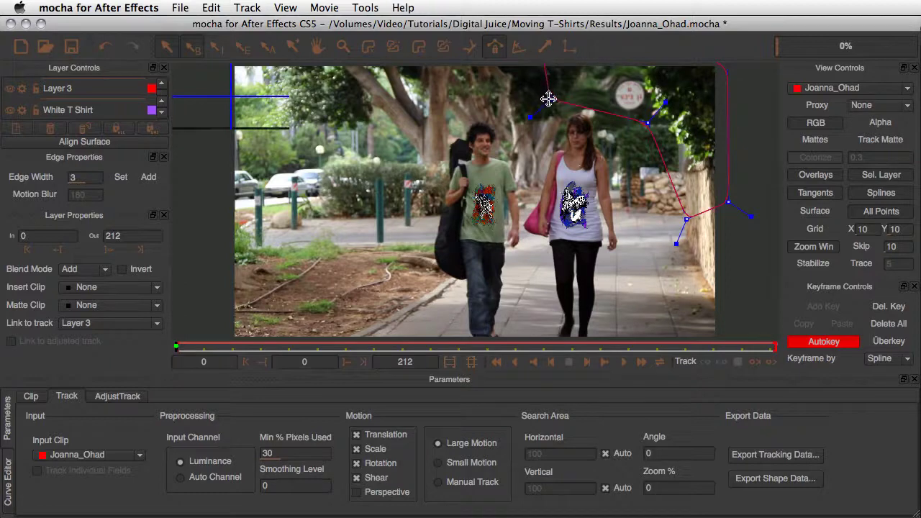
left_click_drag(549, 98, 546, 93)
left_click_drag(651, 123, 655, 122)
left_click_drag(688, 219, 677, 222)
left_click_drag(727, 199, 730, 207)
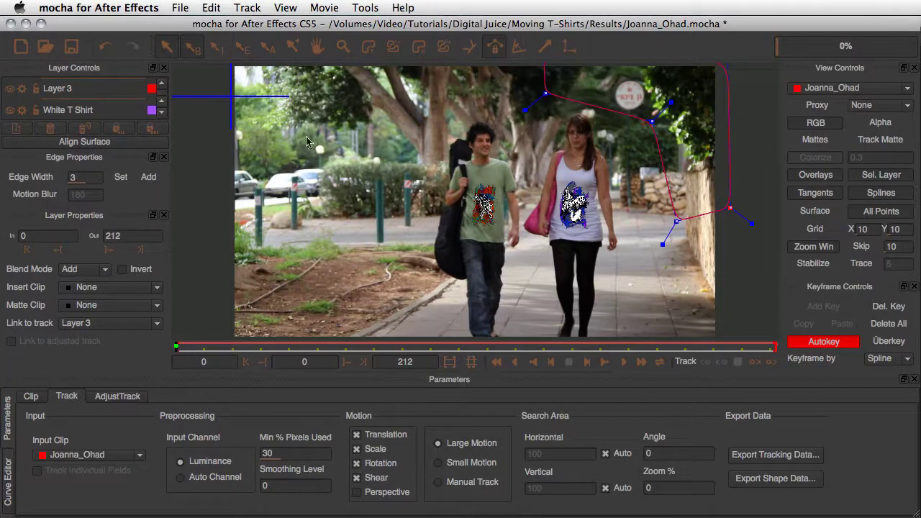
Turn off tracking processing for the White T Shirt and Green T Shirt layers
left_click(21, 111)
left_click(160, 112)
left_click(161, 113)
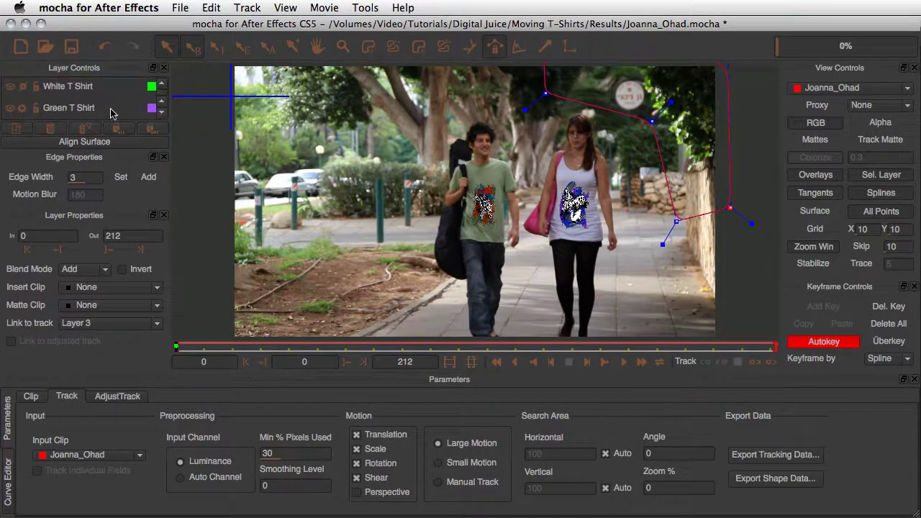
left_click(23, 109)
Rename Layer 3 as Motion
left_click(162, 84)
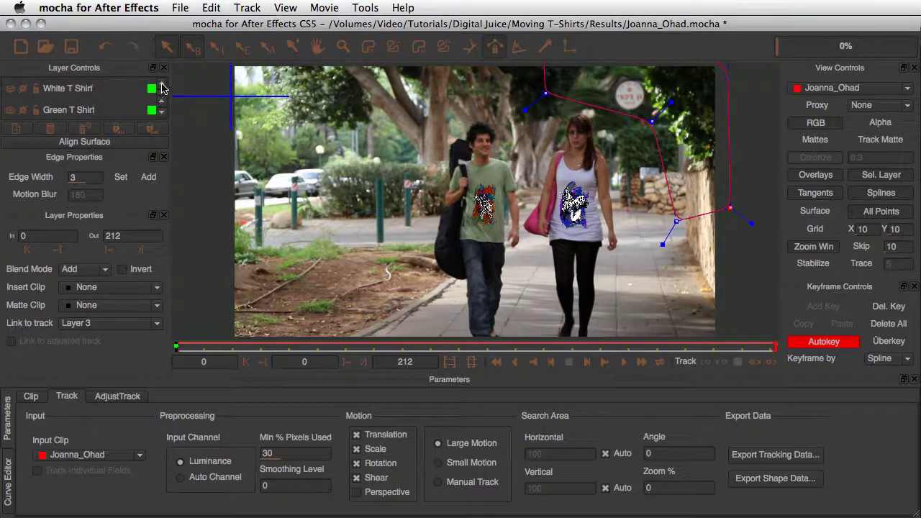
left_click(162, 83)
double_click(62, 90)
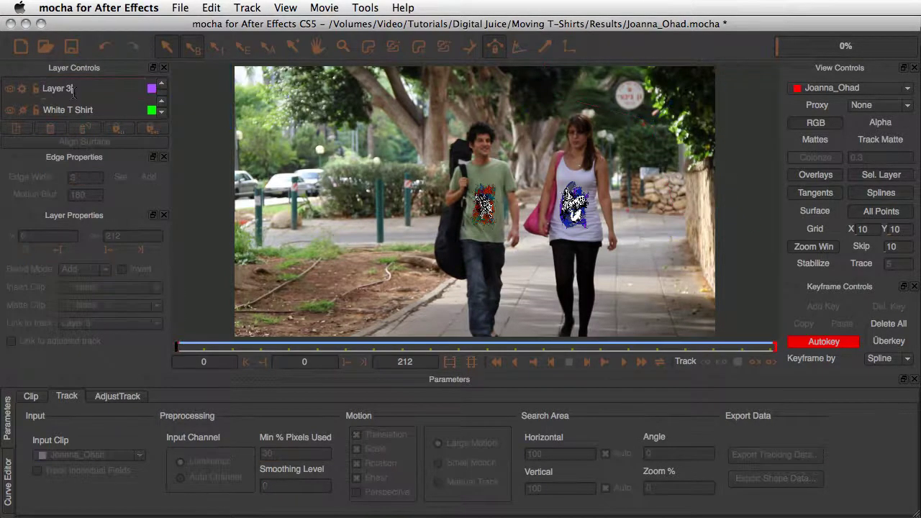
type("Motion")
key("Return")
left_click(681, 272)
Track the Motion layer forward from frame 0 to frame 212, and scrub back to the start to check the track
left_click(62, 91)
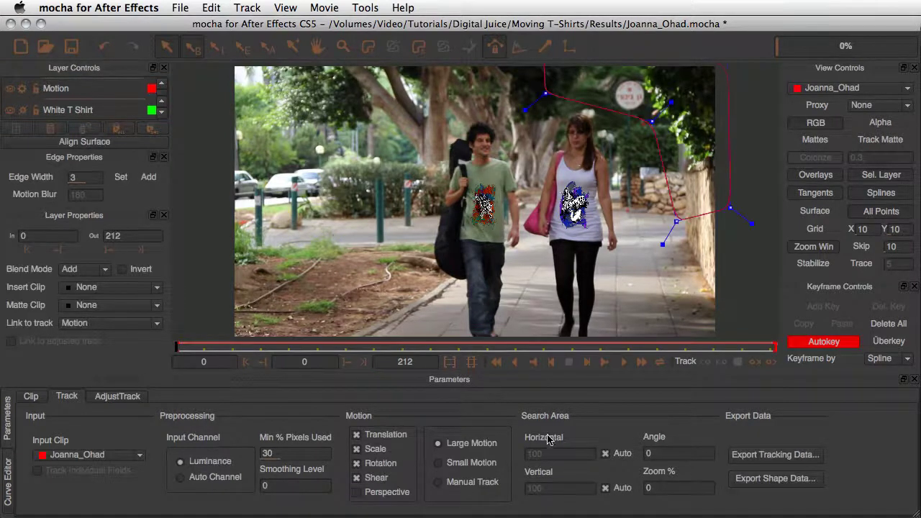
left_click(770, 361)
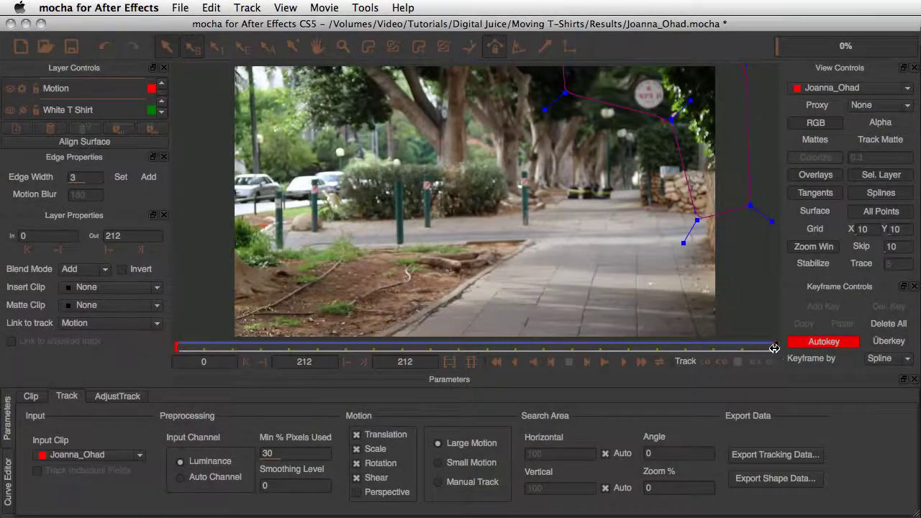
left_click_drag(772, 348, 177, 368)
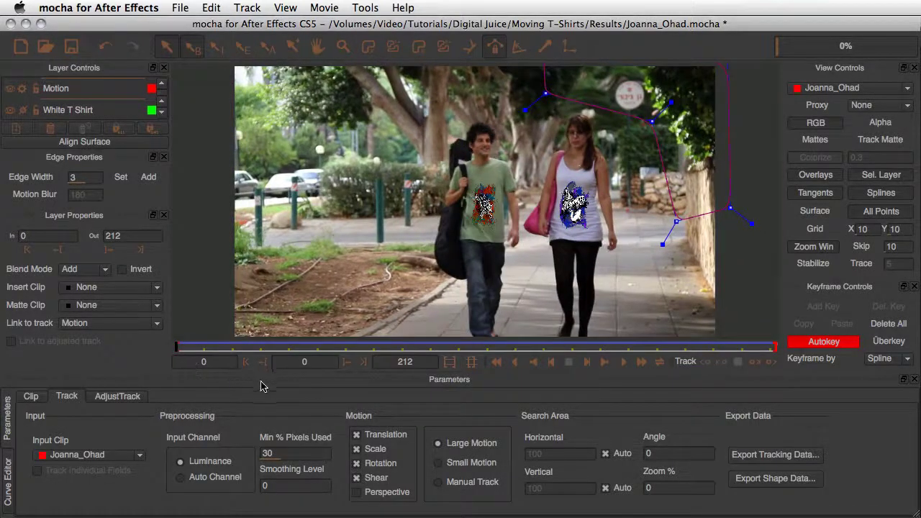
Copy the Motion layer's tracking data to the clipboard as After Effects Transform Data (anchor point, position, scale and rotation)
left_click(748, 456)
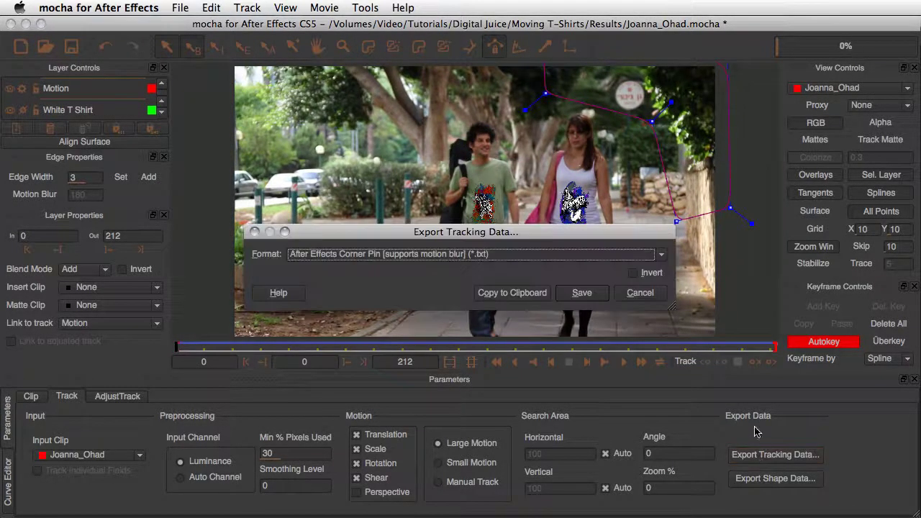
left_click(446, 255)
left_click(446, 256)
left_click(443, 259)
left_click(436, 294)
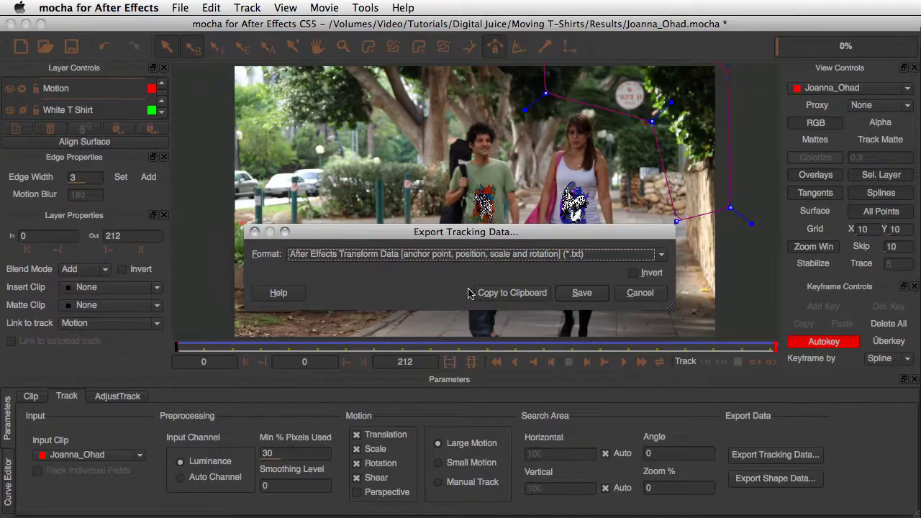
left_click(506, 292)
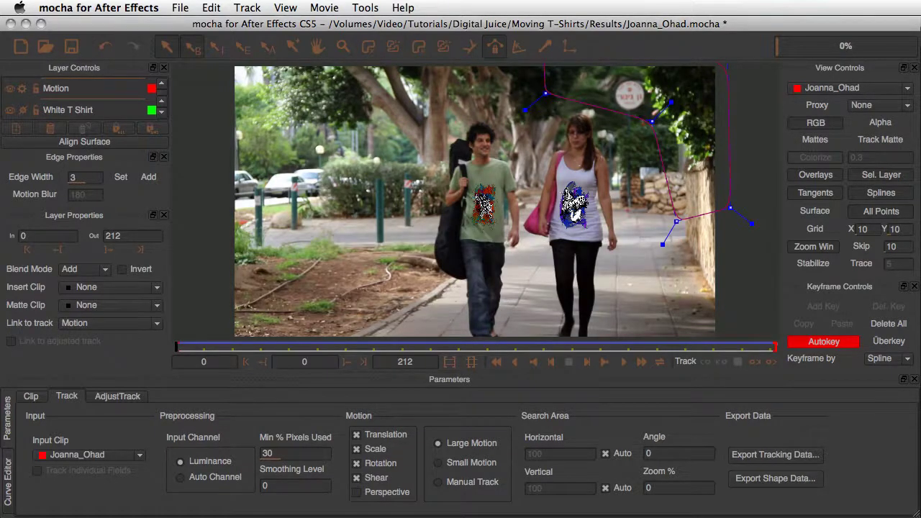
Switch to After Effects and add a null object named Tracking Data to the Joanna_Ohad composition
key("super+Tab")
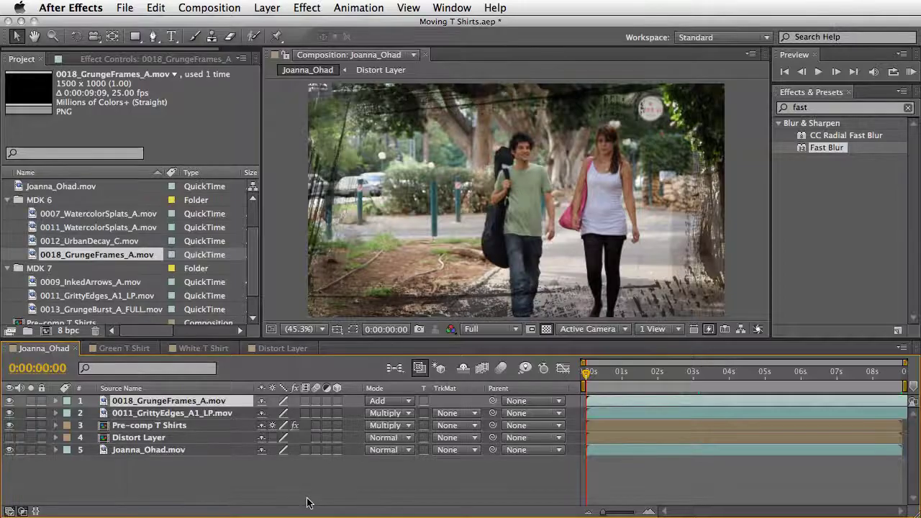
left_click(271, 9)
mouse_move(338, 25)
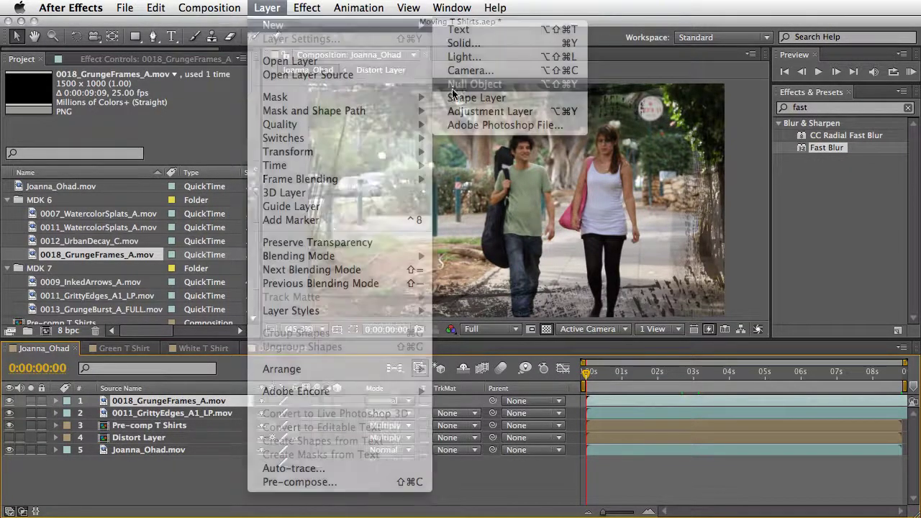
left_click(460, 80)
key("Return")
type("Tracking Data")
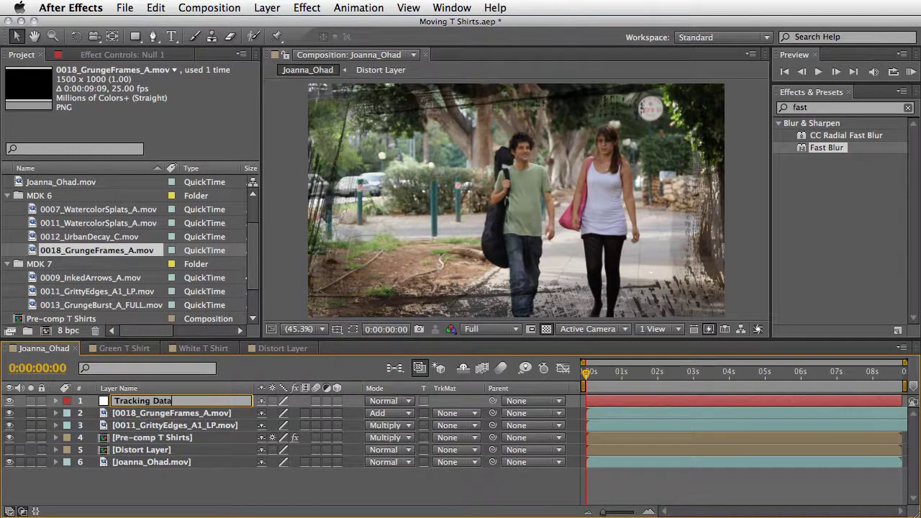
key("Return")
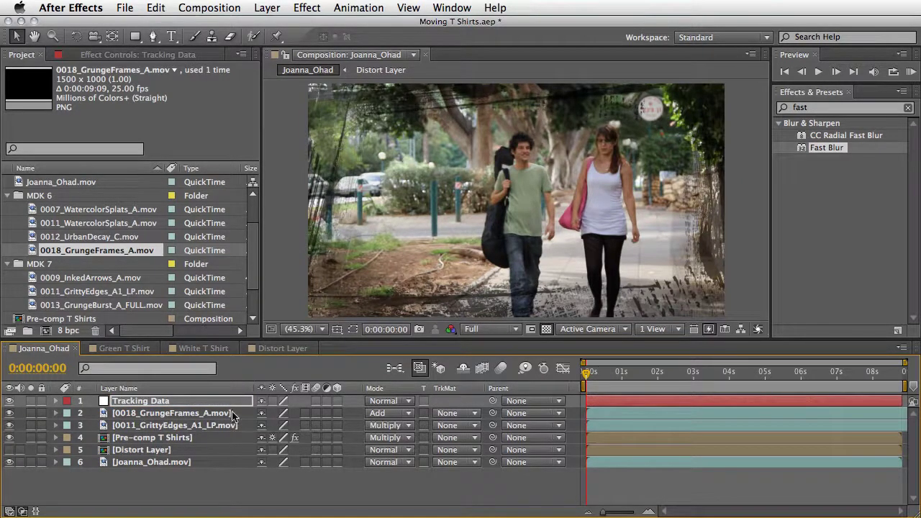
Paste the copied tracking data onto the null, with its Anchor Point keyframes removed and the anchor point reset to 0, 0
key("u")
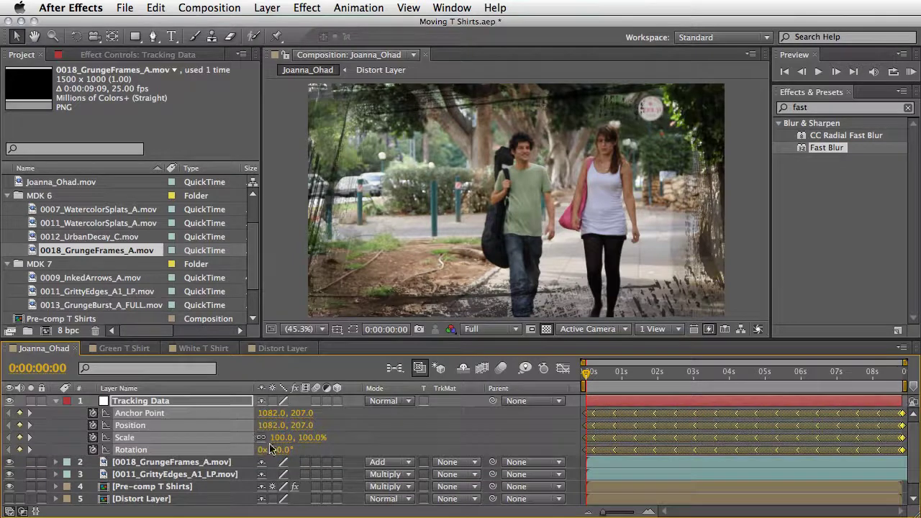
left_click(78, 423)
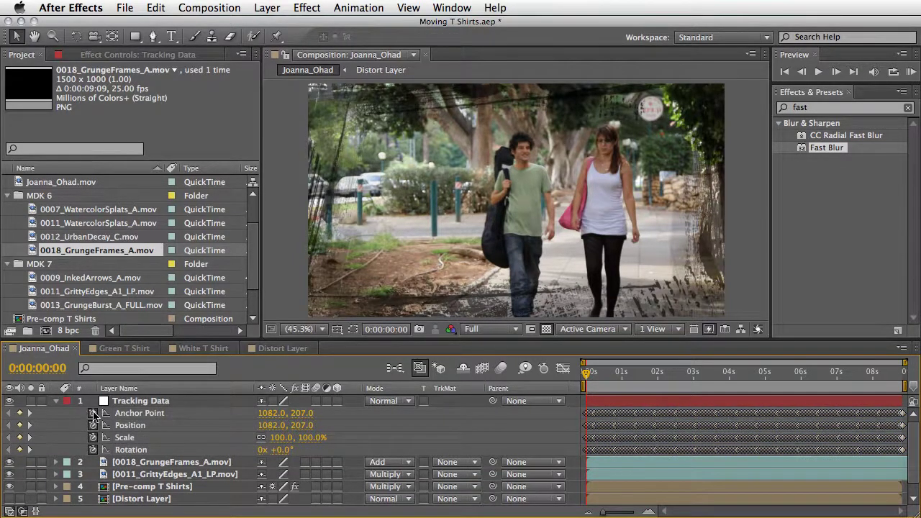
left_click(92, 414)
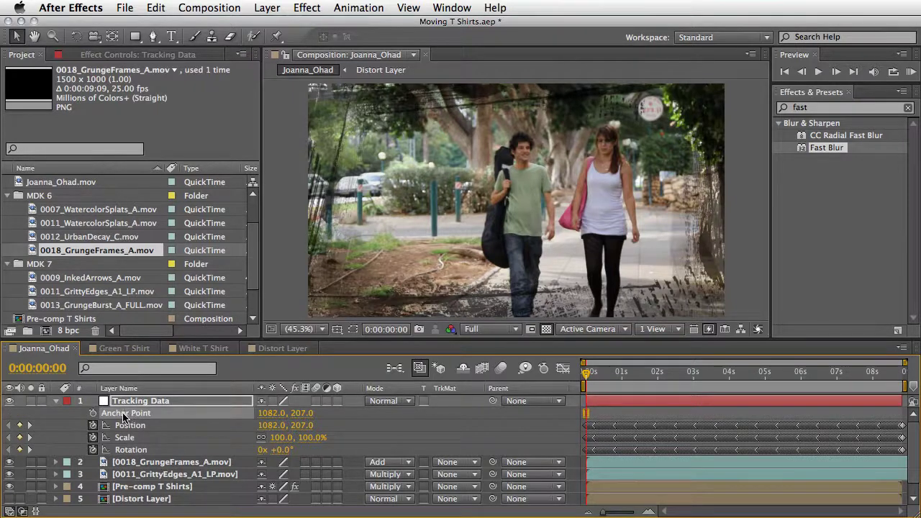
right_click(127, 415)
left_click(147, 509)
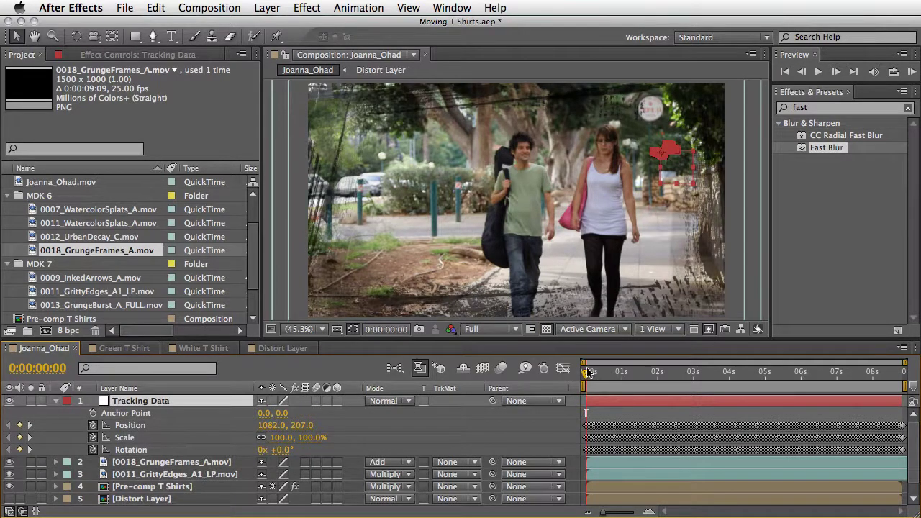
Solo the Tracking Data null to check its motion along the timeline, and restore the full view at the start
left_click(30, 401)
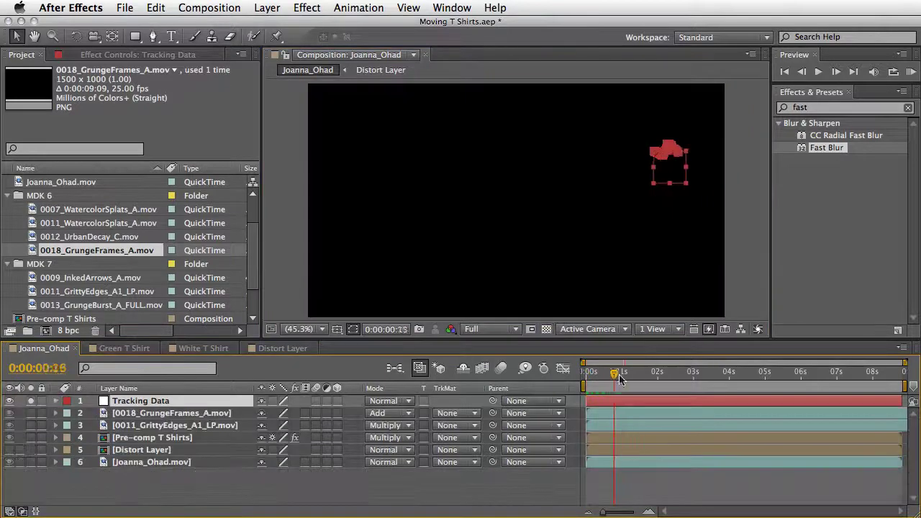
left_click_drag(615, 374, 551, 395)
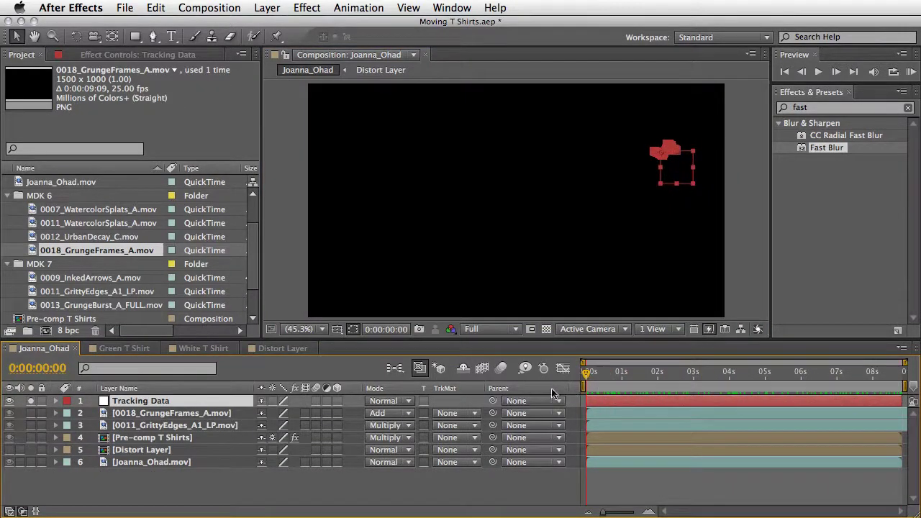
left_click(31, 401)
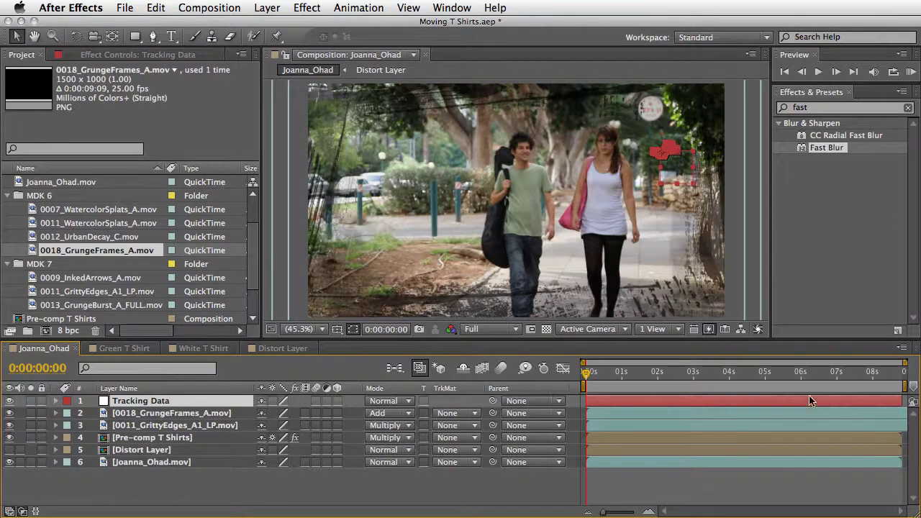
At 0:00:08:19, parent the GrungeFrames and GrittyEdges layers to the Tracking Data null, and return to the start of the timeline
left_click(904, 375)
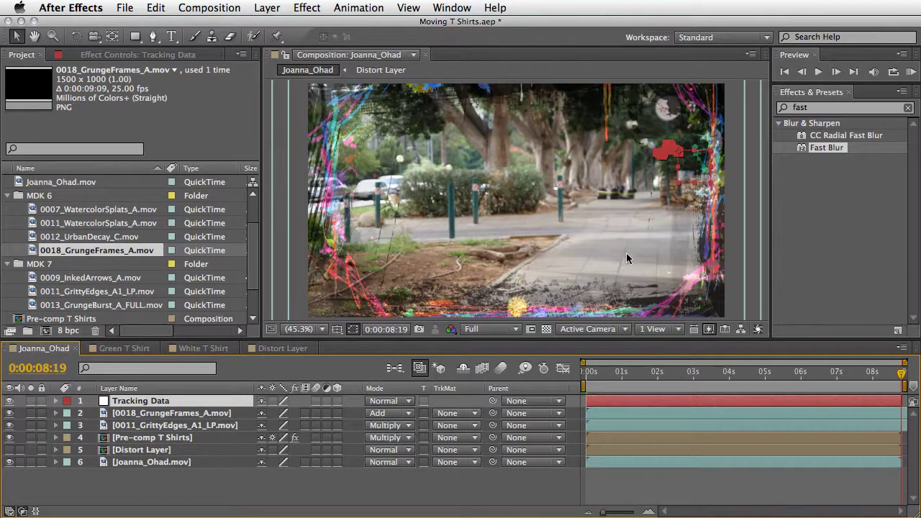
left_click(163, 427)
left_click(170, 416, "shift")
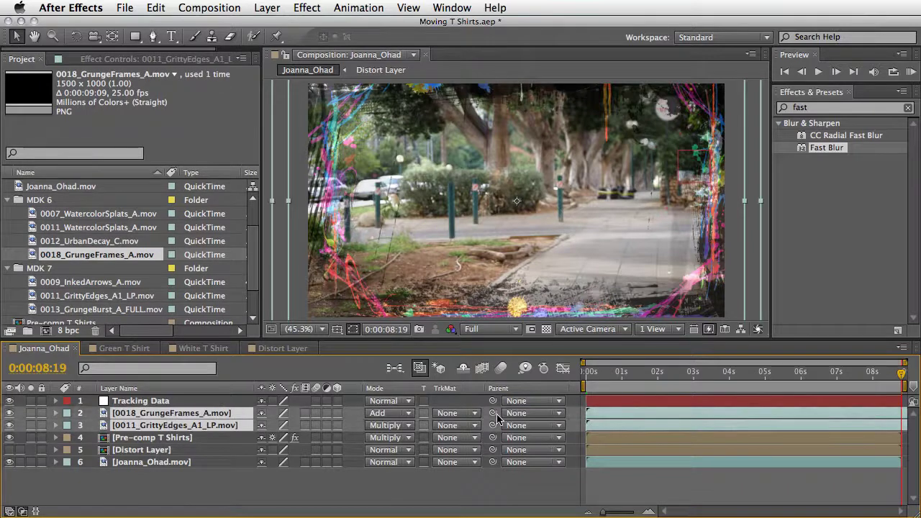
left_click_drag(493, 413, 140, 401)
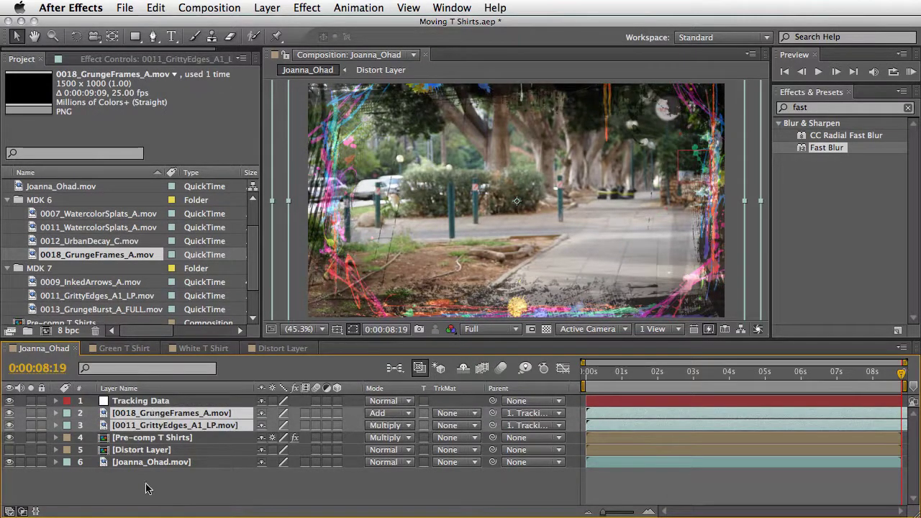
left_click(146, 488)
left_click(587, 376)
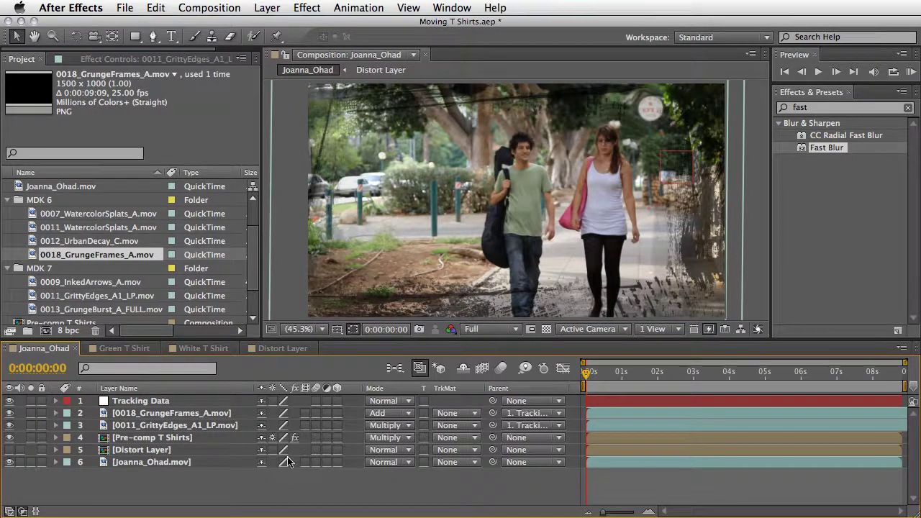
Enable motion blur for the White T Shirt and Green T Shirt layers inside Pre-comp T Shirts, and go back to Joanna_Ohad
double_click(143, 440)
left_click_drag(315, 401, 317, 413)
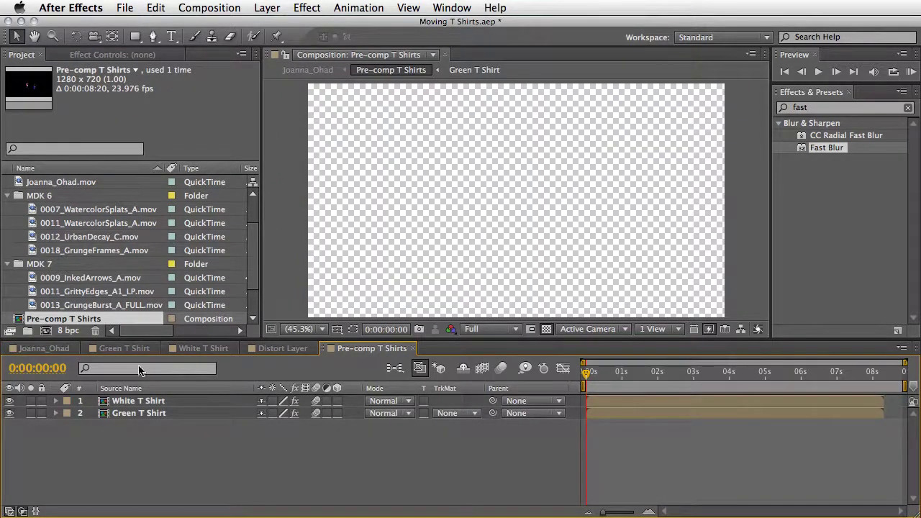
left_click(58, 348)
Enable motion blur for the Joanna_Ohad composition and its GrungeFrames, GrittyEdges and Pre-comp T Shirts layers, with the time at 0:00:05:06
left_click(774, 373)
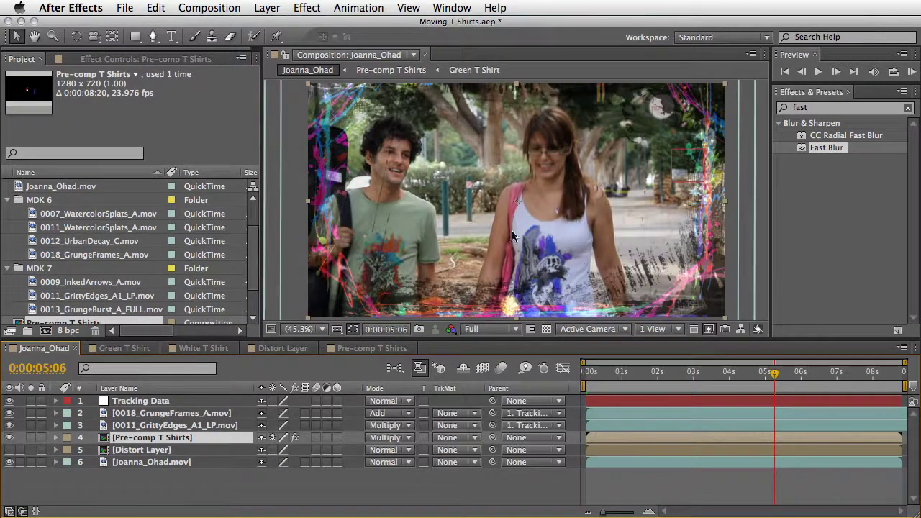
left_click(501, 368)
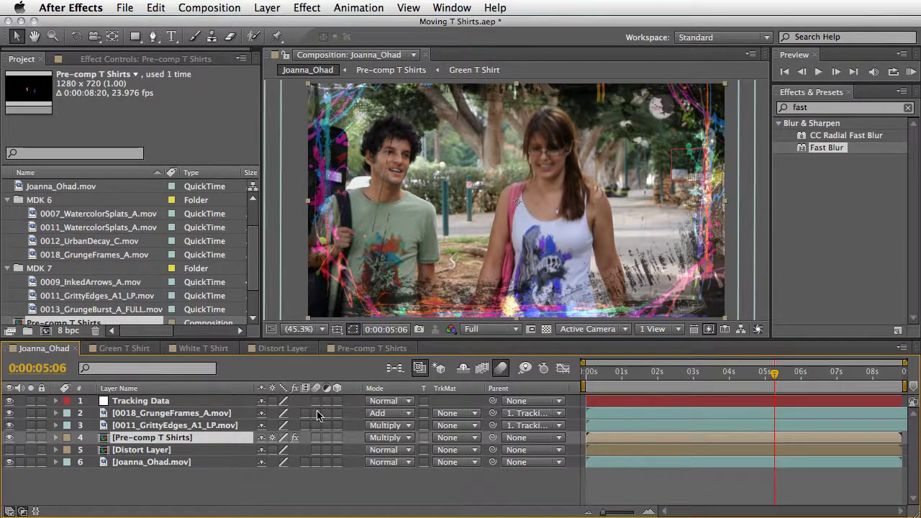
left_click_drag(316, 413, 326, 442)
Return to 0:00:00:00 and maximize the composition view to examine the finished composite
left_click(586, 373)
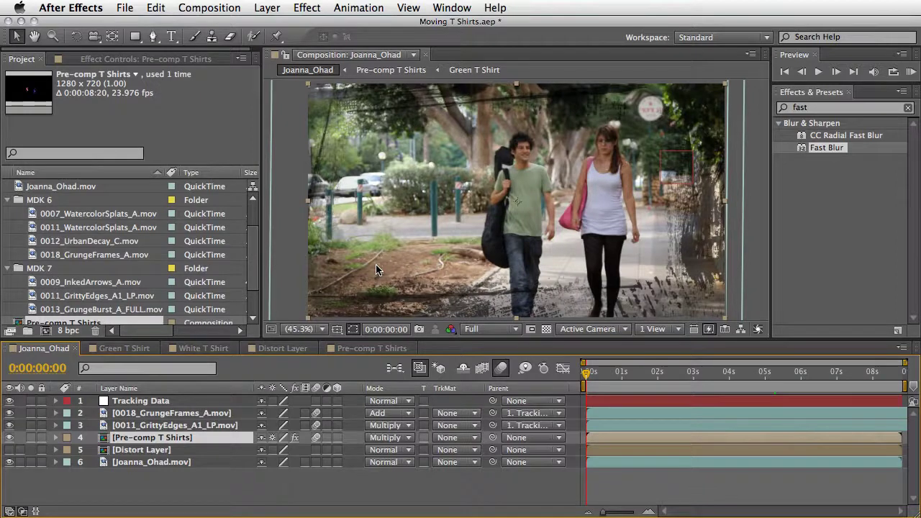
key("grave")
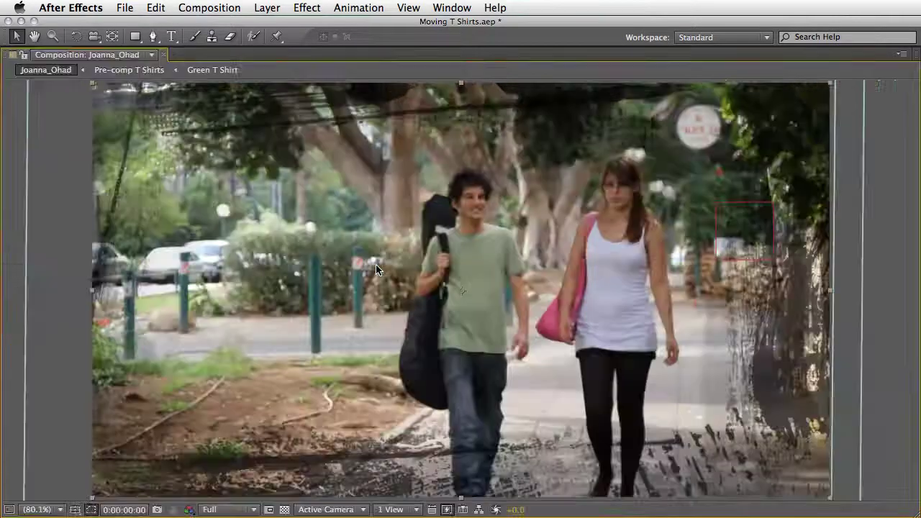